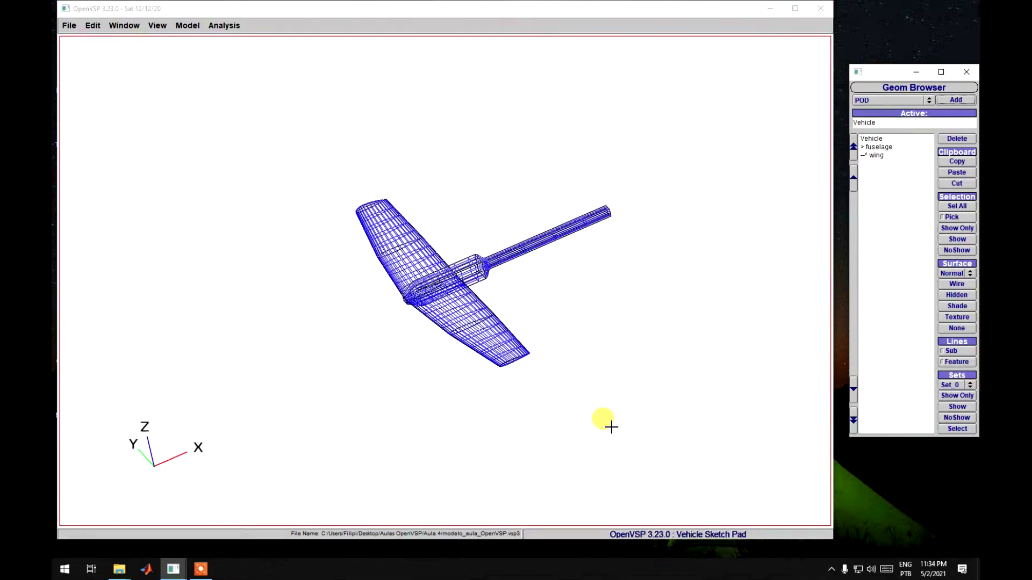
Move the fuselage along X to a relative X location of about -0.009.
{"action": "left_click", "coordinate": [461, 364]}
{"action": "scroll", "coordinate": [456, 373], "scroll_direction": "up", "scroll_amount": 3}
{"action": "scroll", "coordinate": [458, 378], "scroll_direction": "down", "scroll_amount": 2}
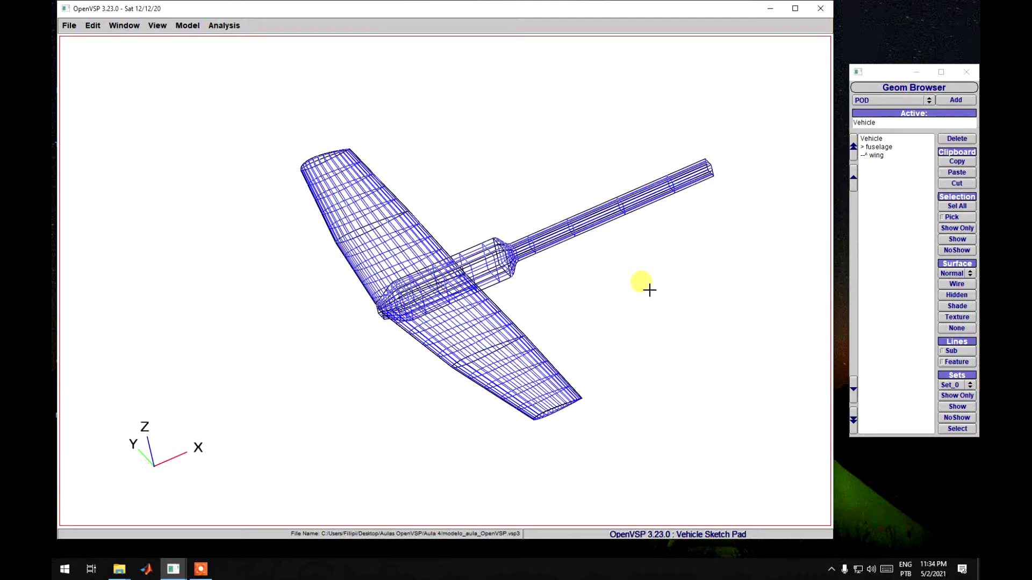
{"action": "scroll", "coordinate": [652, 291], "scroll_direction": "down", "scroll_amount": 1}
{"action": "scroll", "coordinate": [656, 292], "scroll_direction": "up", "scroll_amount": 5}
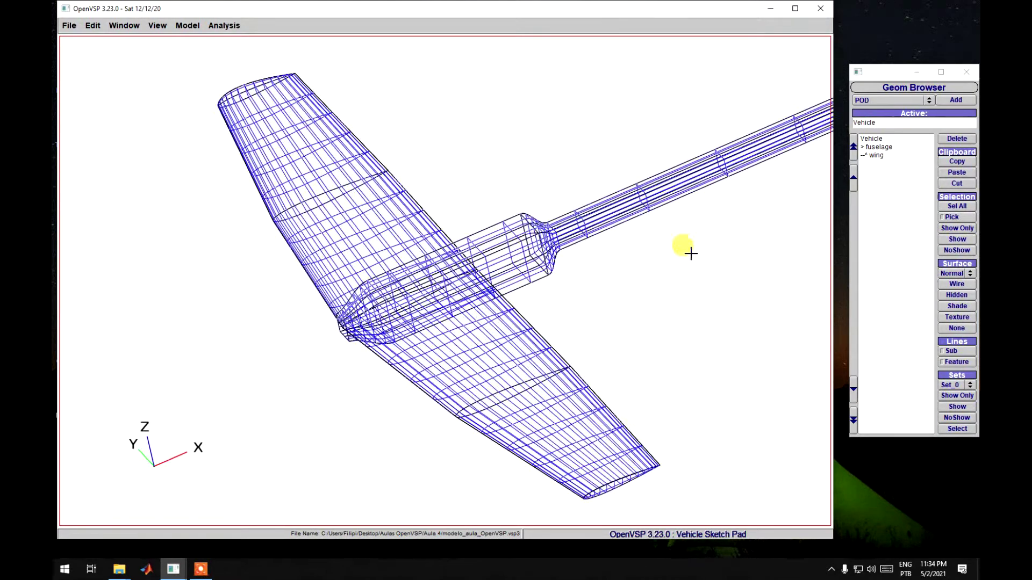
{"action": "left_click", "coordinate": [876, 147]}
{"action": "left_click", "coordinate": [750, 39]}
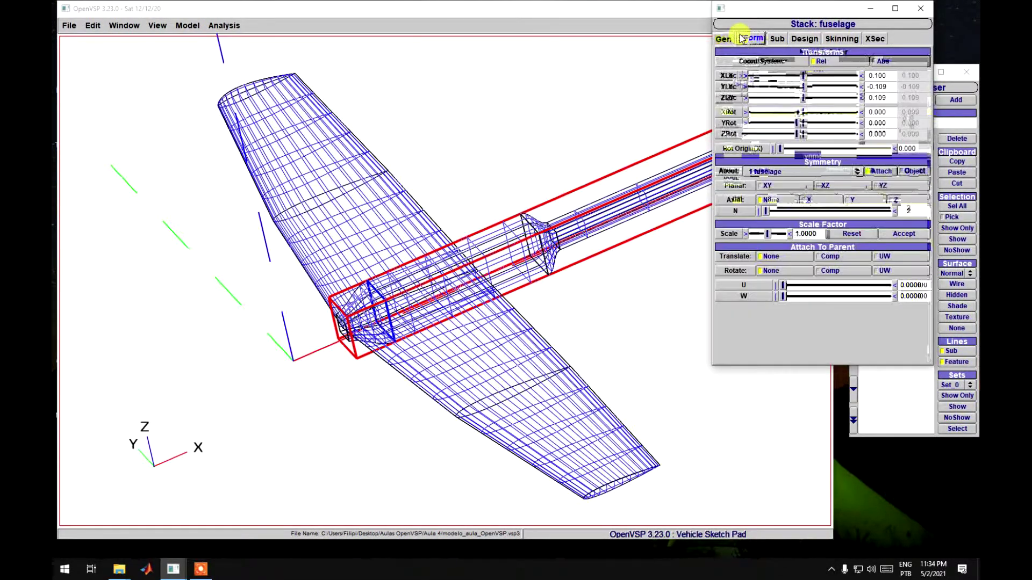
{"action": "left_click_drag", "start_coordinate": [803, 76], "coordinate": [802, 86]}
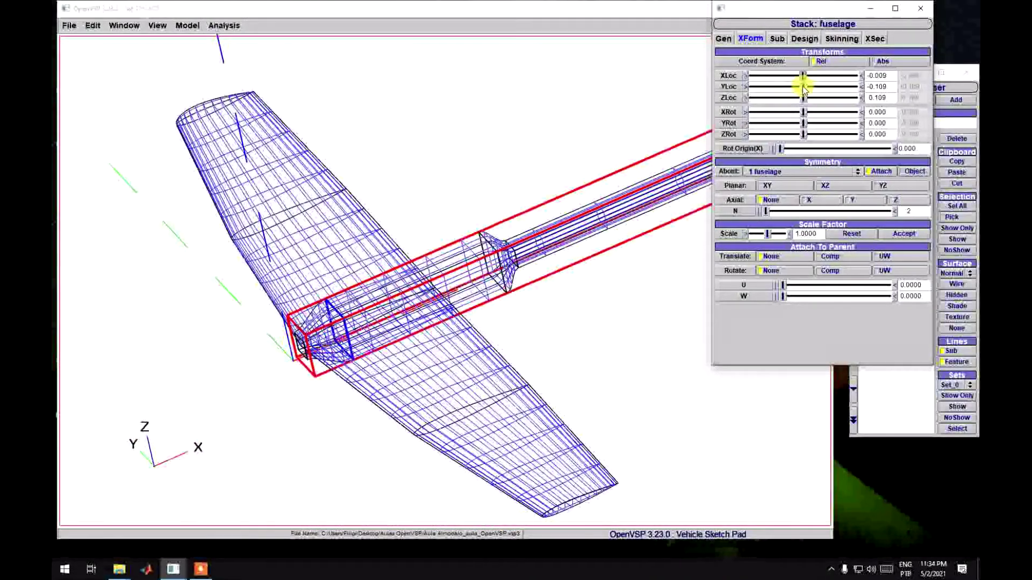
{"action": "left_click", "coordinate": [920, 8]}
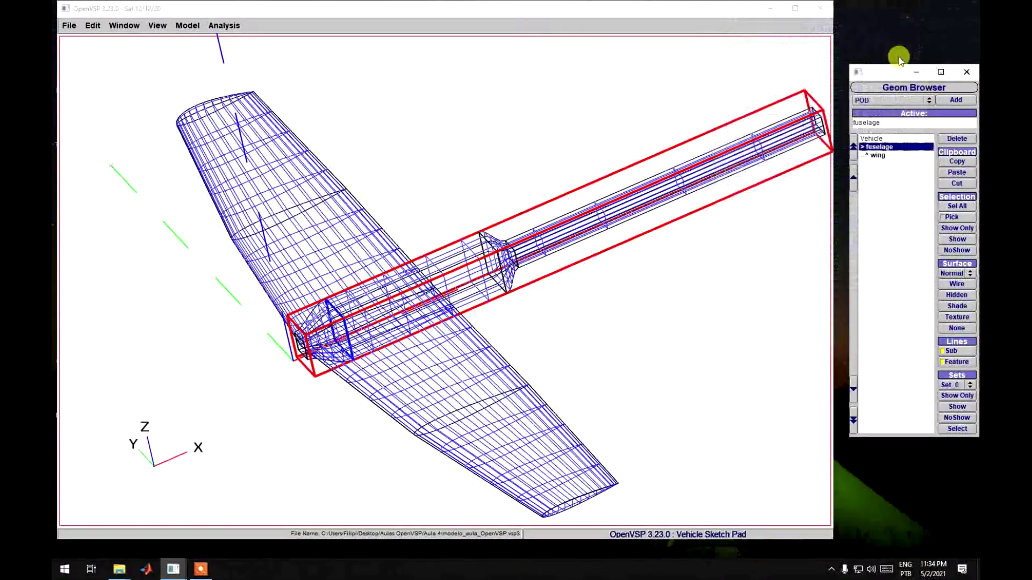
In the wing's transform settings, set both Translate and Rotate attachment to the parent to Comp.
{"action": "double_click", "coordinate": [877, 156]}
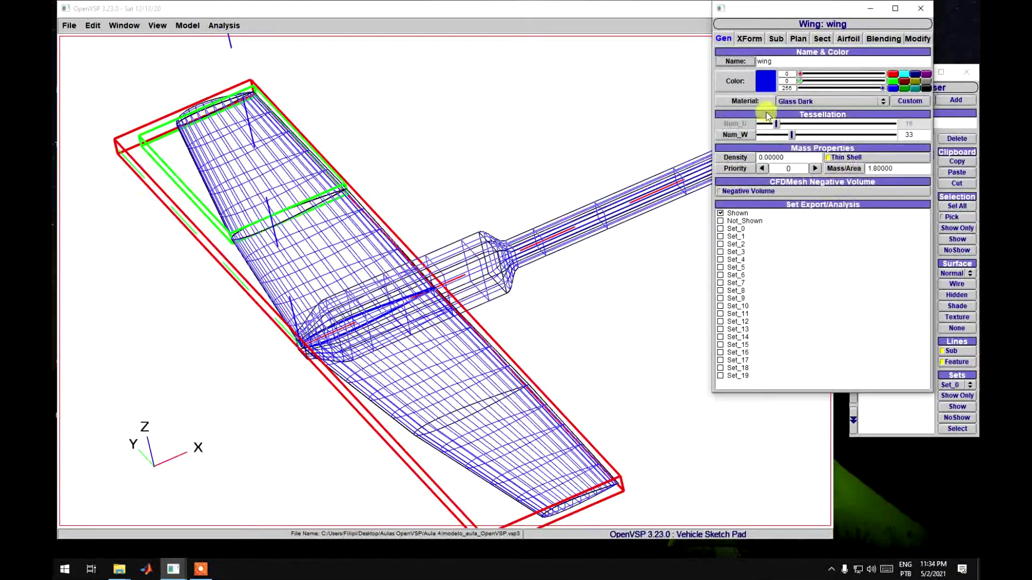
{"action": "left_click", "coordinate": [750, 39]}
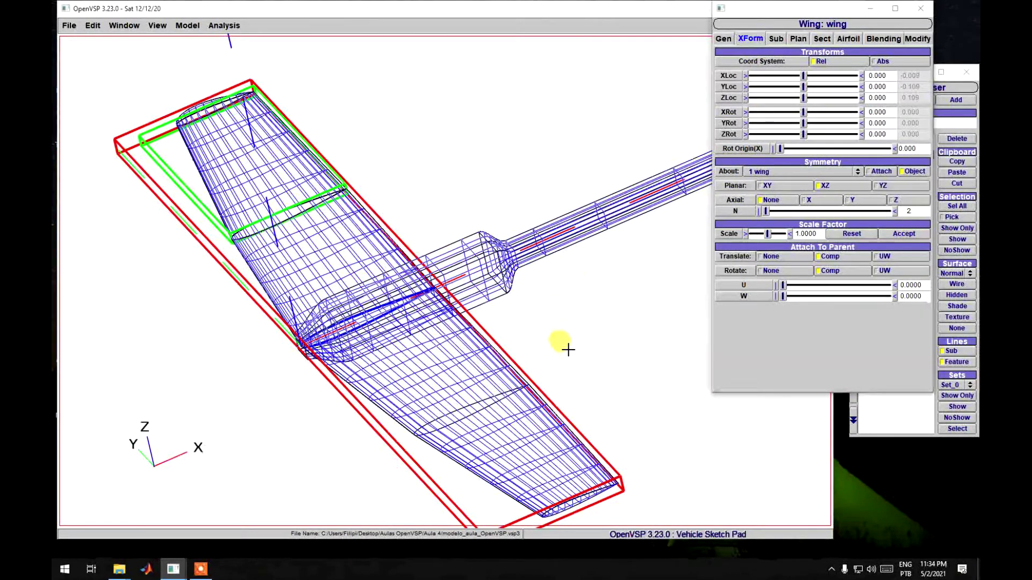
{"action": "scroll", "coordinate": [566, 345], "scroll_direction": "down", "scroll_amount": 5}
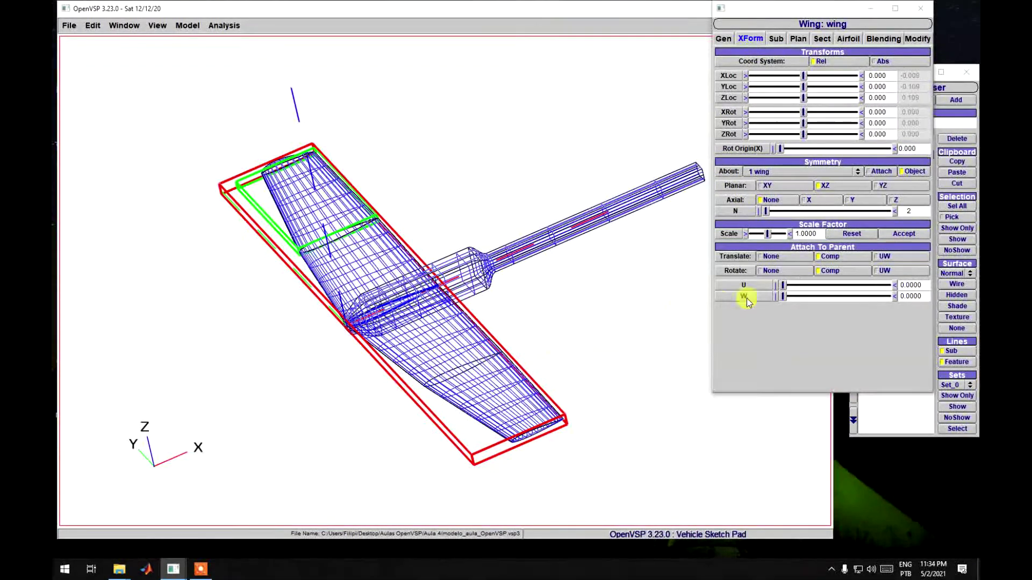
{"action": "left_click", "coordinate": [798, 251]}
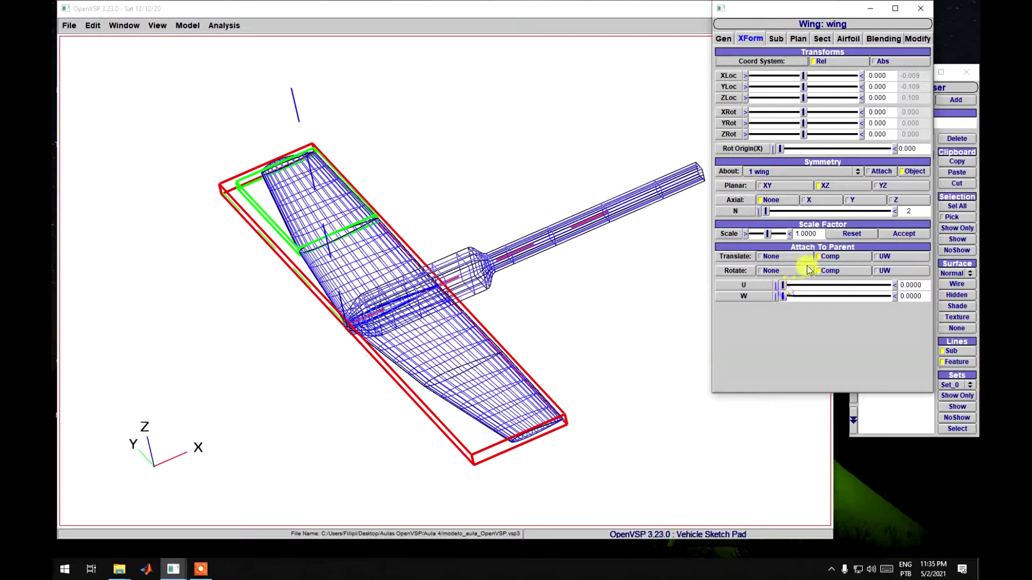
{"action": "left_click", "coordinate": [826, 257]}
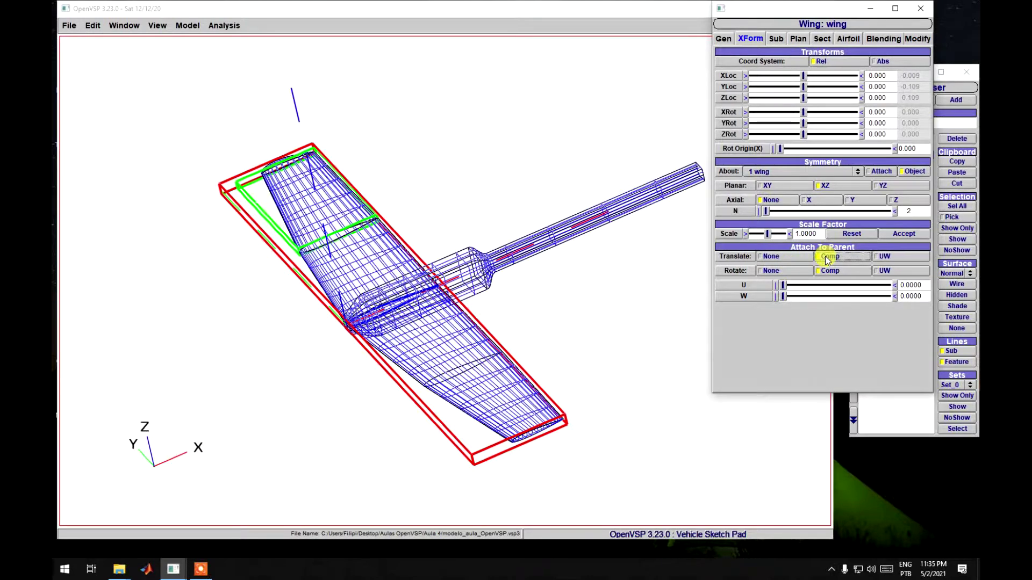
{"action": "left_click", "coordinate": [826, 274]}
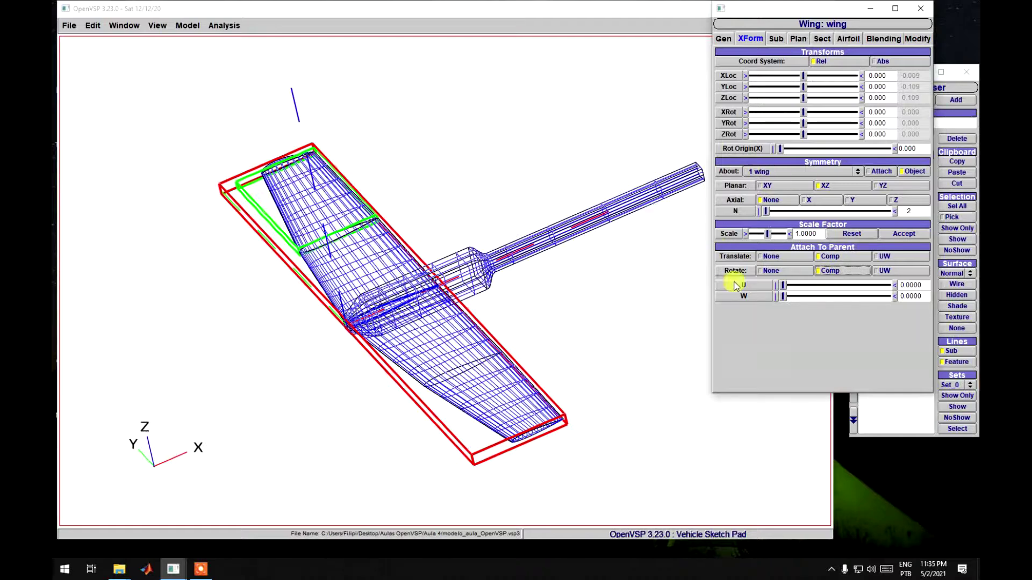
{"action": "left_click", "coordinate": [923, 8]}
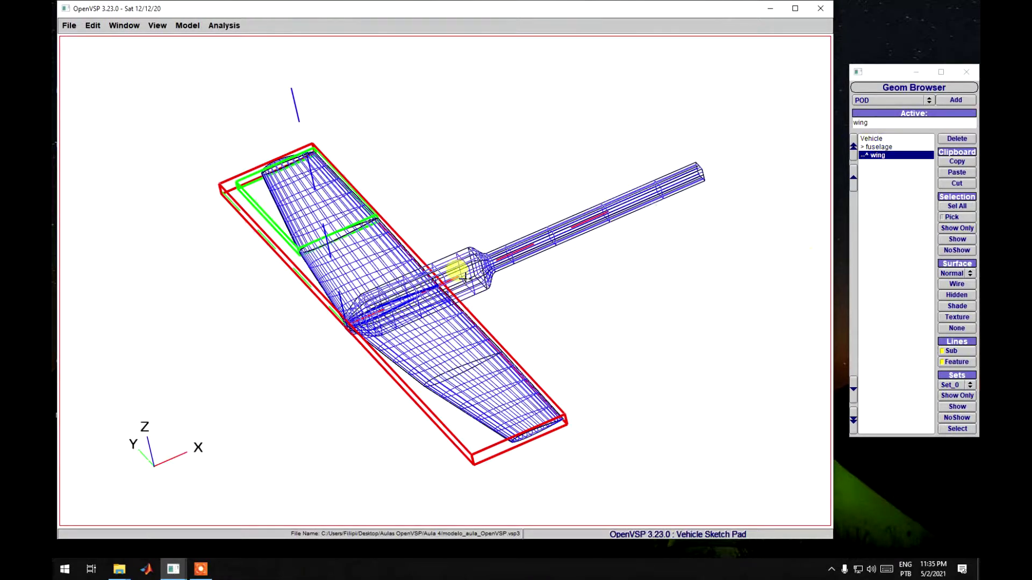
Set the fuselage's relative Y location to 0 and close its geometry settings.
{"action": "scroll", "coordinate": [542, 297], "scroll_direction": "down", "scroll_amount": 5}
{"action": "scroll", "coordinate": [538, 279], "scroll_direction": "up", "scroll_amount": 8}
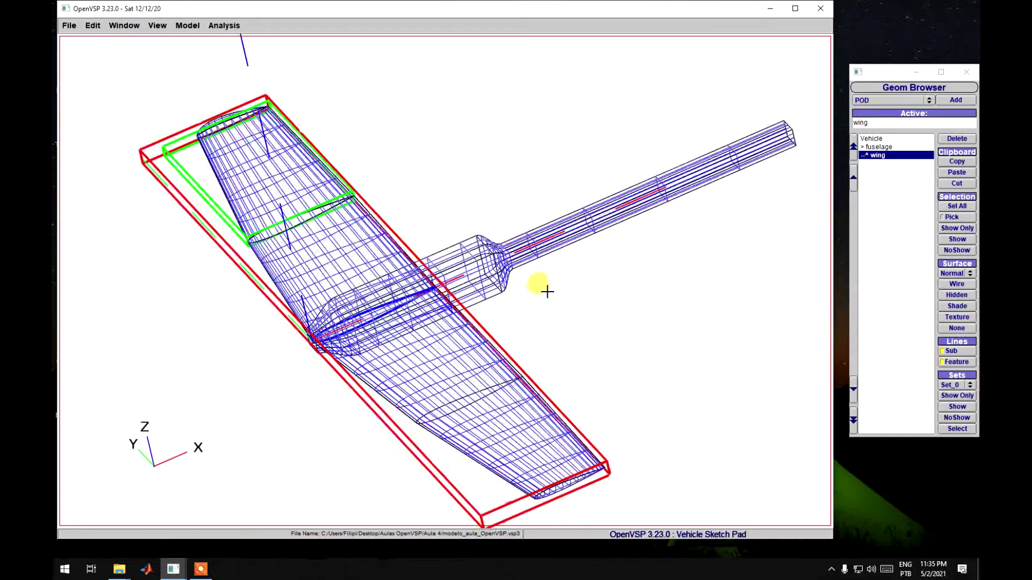
{"action": "double_click", "coordinate": [885, 156]}
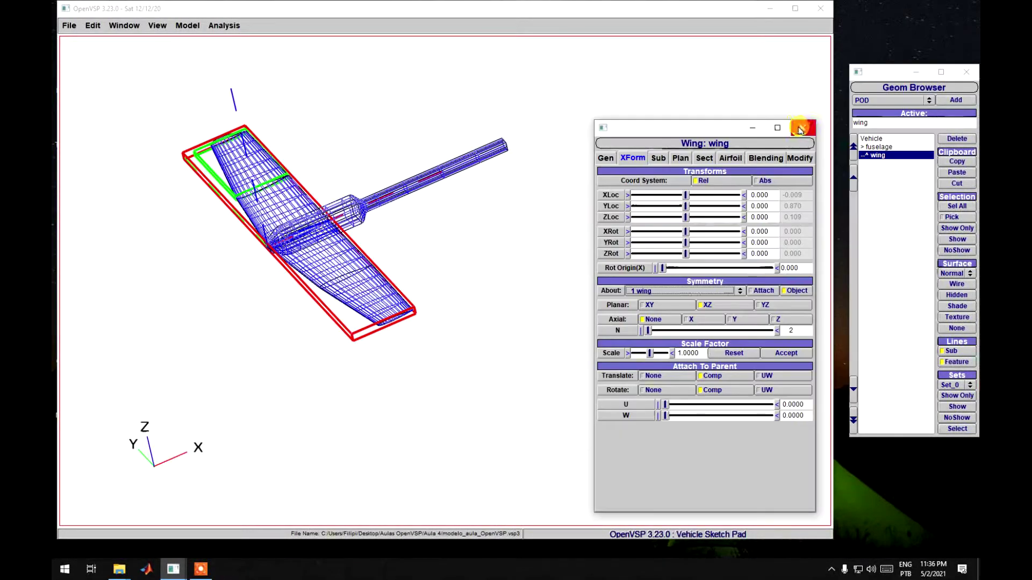
{"action": "left_click", "coordinate": [800, 129]}
{"action": "double_click", "coordinate": [879, 147]}
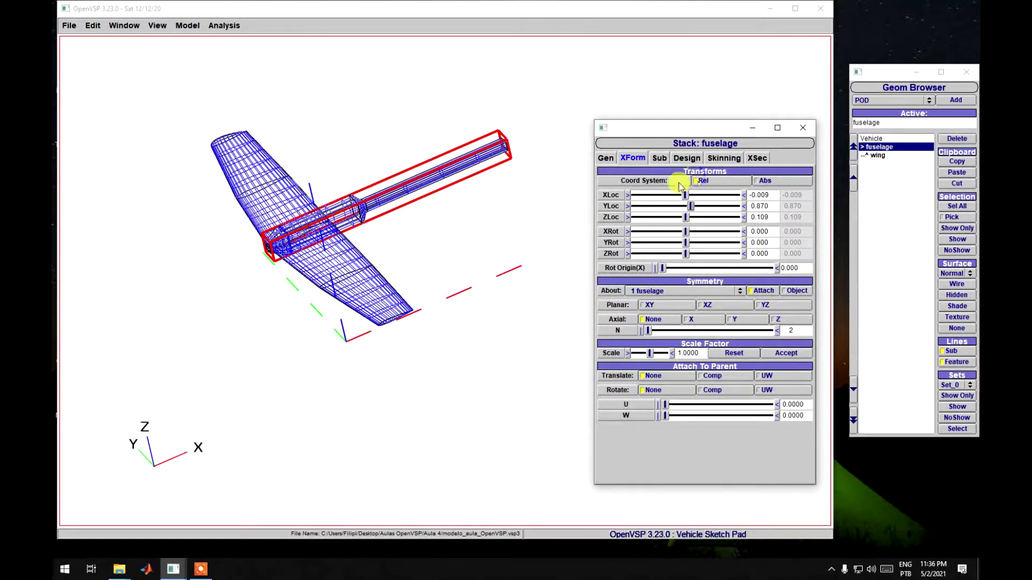
{"action": "double_click", "coordinate": [753, 206]}
{"action": "key", "text": "Return"}
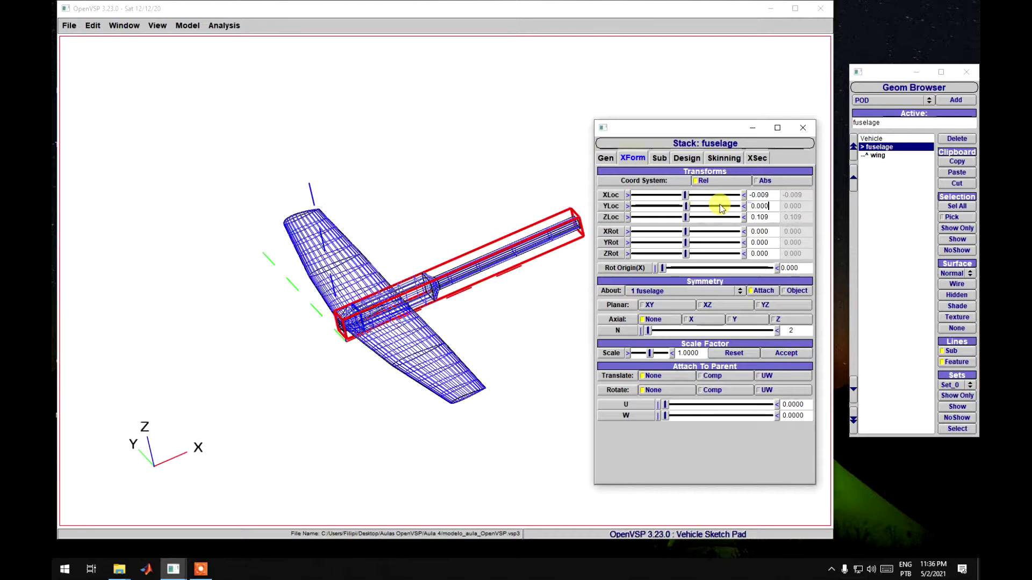
{"action": "left_click", "coordinate": [494, 332]}
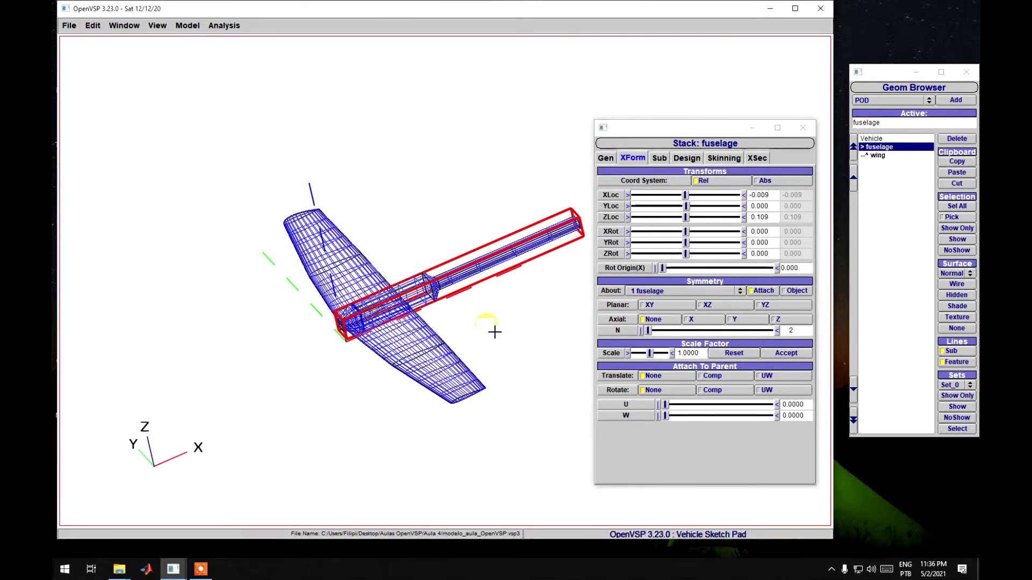
{"action": "left_click", "coordinate": [802, 127]}
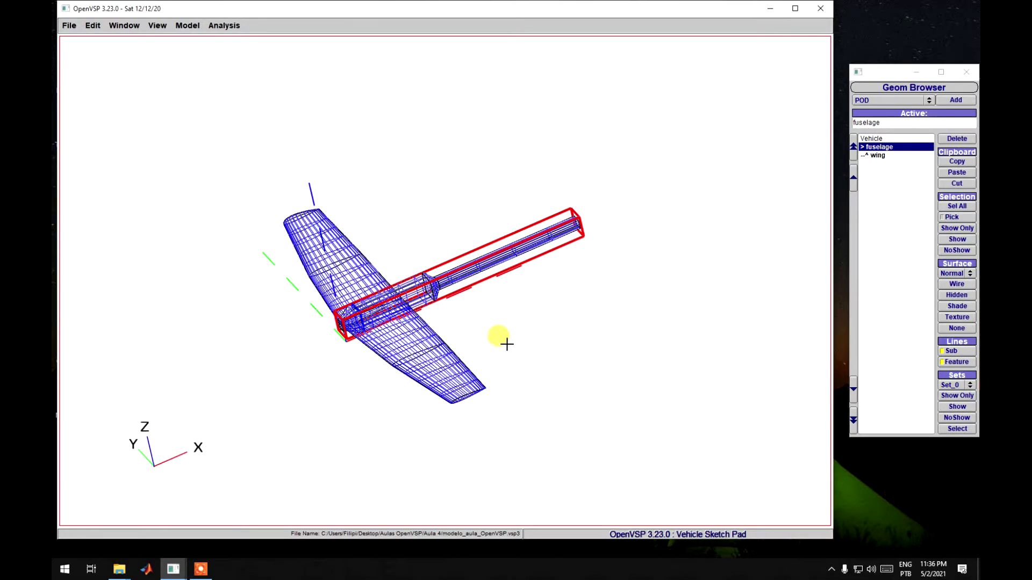
Open the Parm Link tool and place its window clear of the model's tail boom.
{"action": "left_click_drag", "start_coordinate": [500, 341], "coordinate": [434, 367]}
{"action": "left_click", "coordinate": [187, 25]}
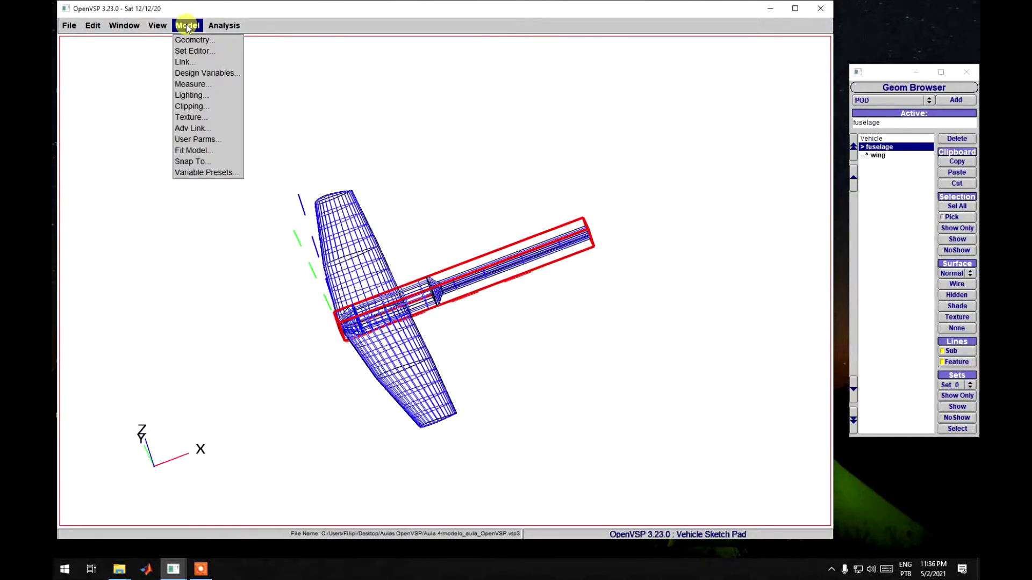
{"action": "left_click", "coordinate": [182, 63]}
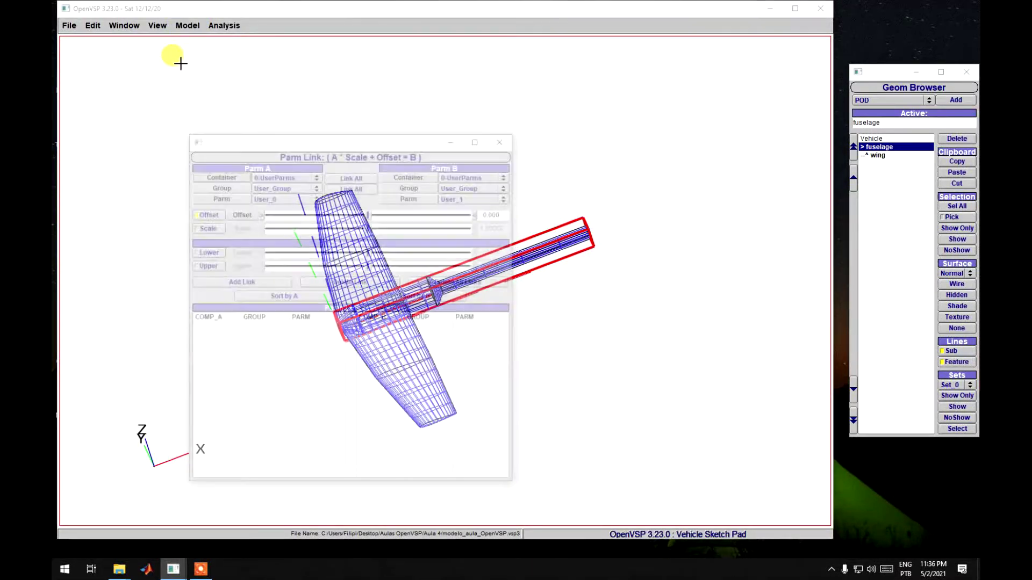
{"action": "left_click_drag", "start_coordinate": [314, 138], "coordinate": [235, 117]}
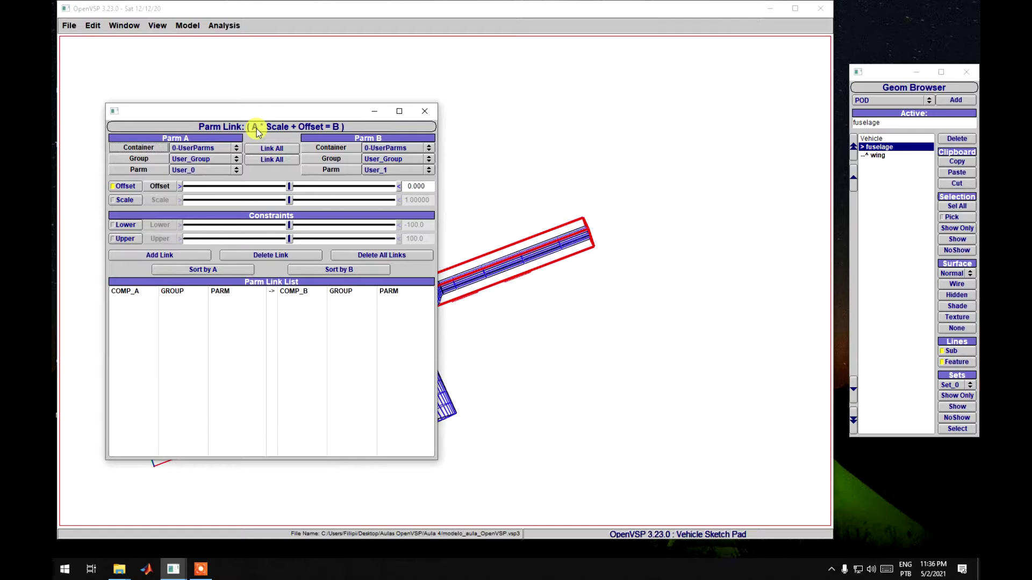
Look up the parameter name and group of Delta X for the fuselage's cross section 1.
{"action": "double_click", "coordinate": [876, 149]}
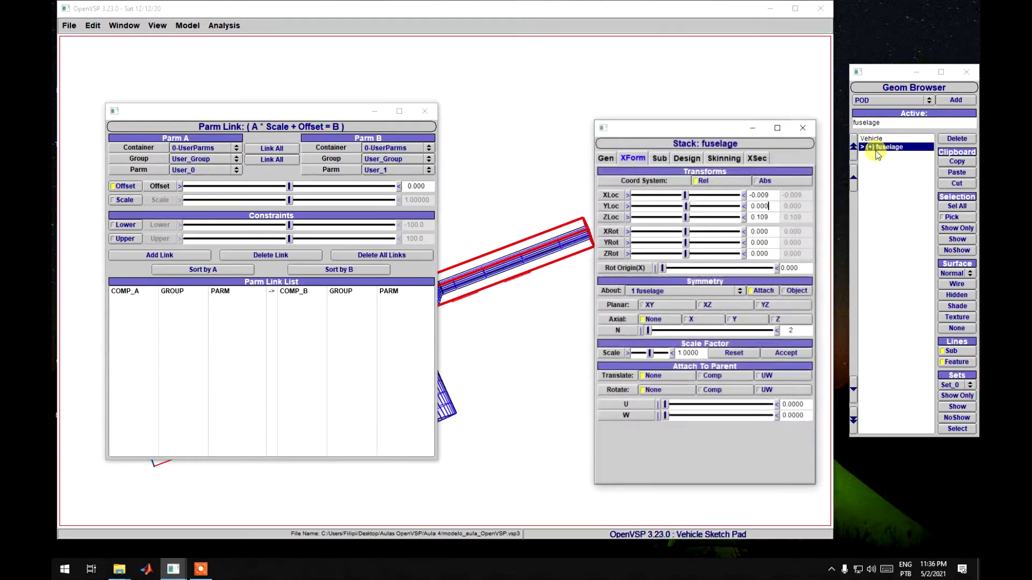
{"action": "left_click", "coordinate": [735, 158]}
{"action": "left_click", "coordinate": [748, 157]}
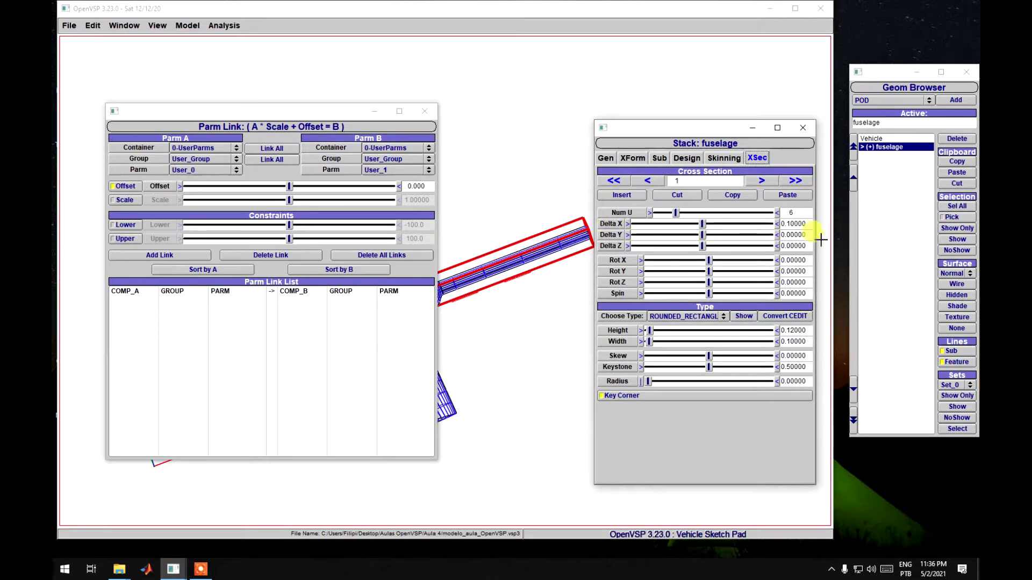
{"action": "left_click", "coordinate": [611, 224]}
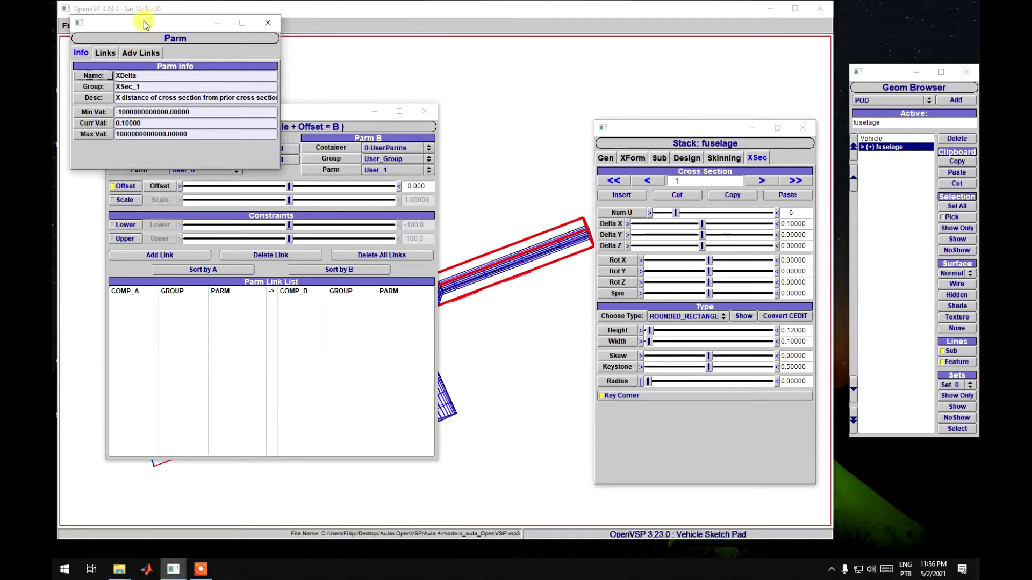
{"action": "left_click_drag", "start_coordinate": [144, 20], "coordinate": [668, 303]}
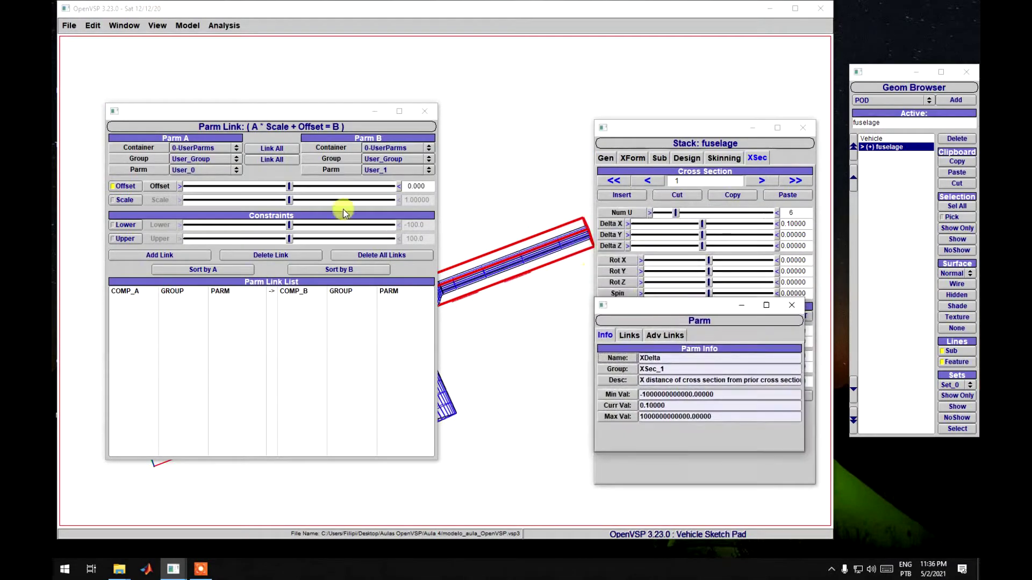
Define Parm A of the link as container 2-fuselage, group XSec_1, parameter XDelta.
{"action": "left_click", "coordinate": [196, 149]}
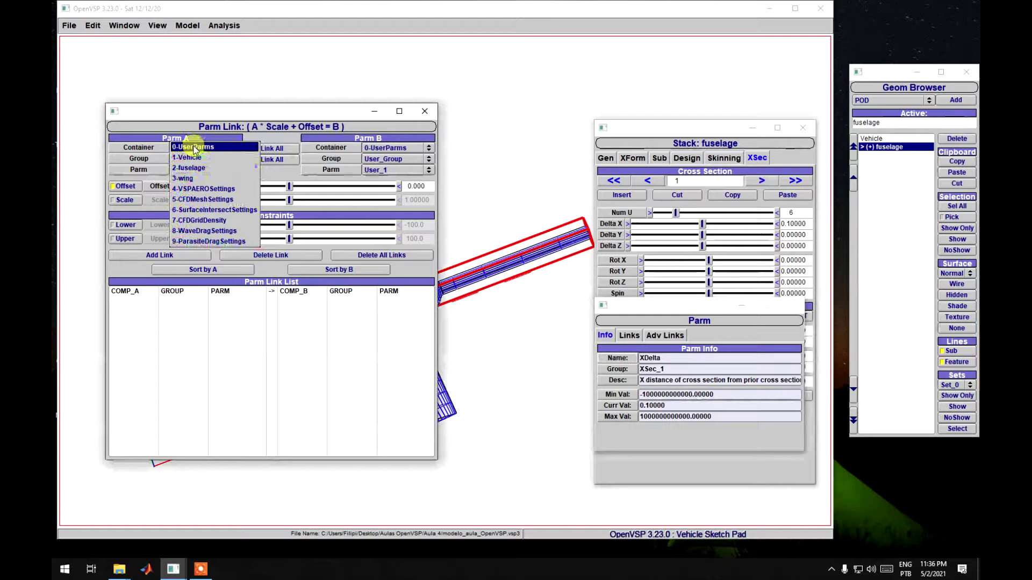
{"action": "left_click", "coordinate": [189, 167]}
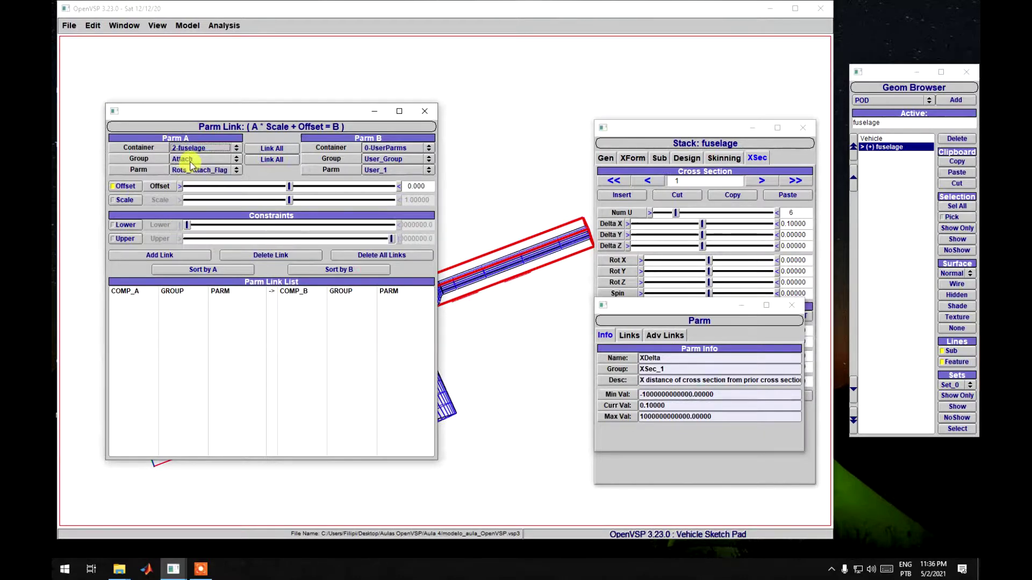
{"action": "left_click", "coordinate": [190, 160]}
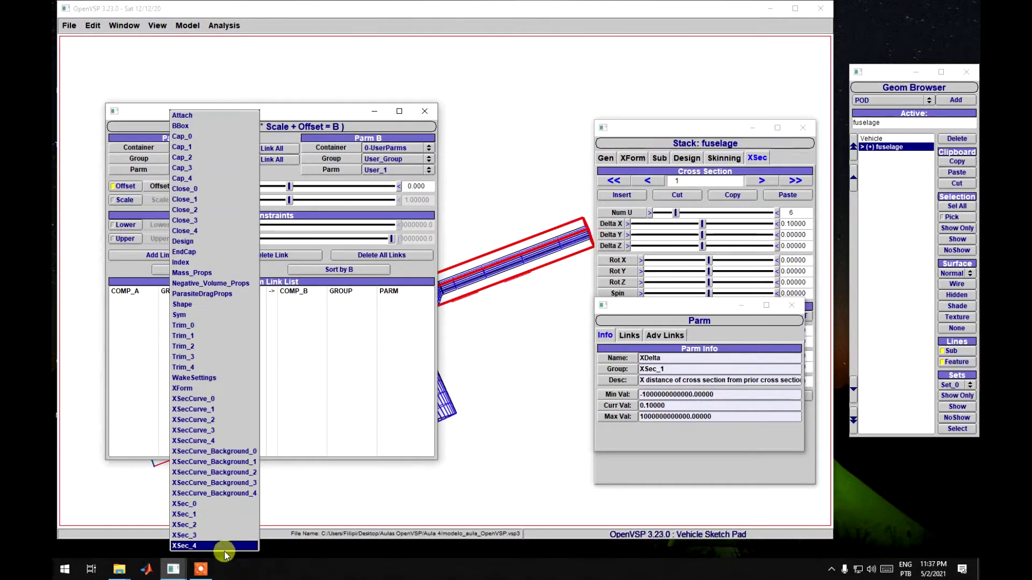
{"action": "left_click", "coordinate": [195, 514]}
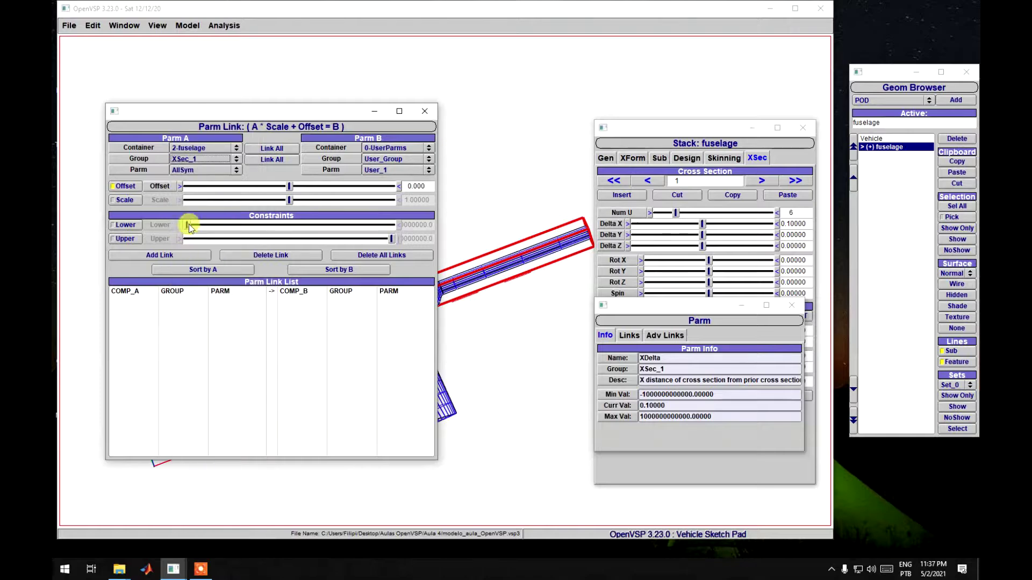
{"action": "left_click", "coordinate": [199, 170]}
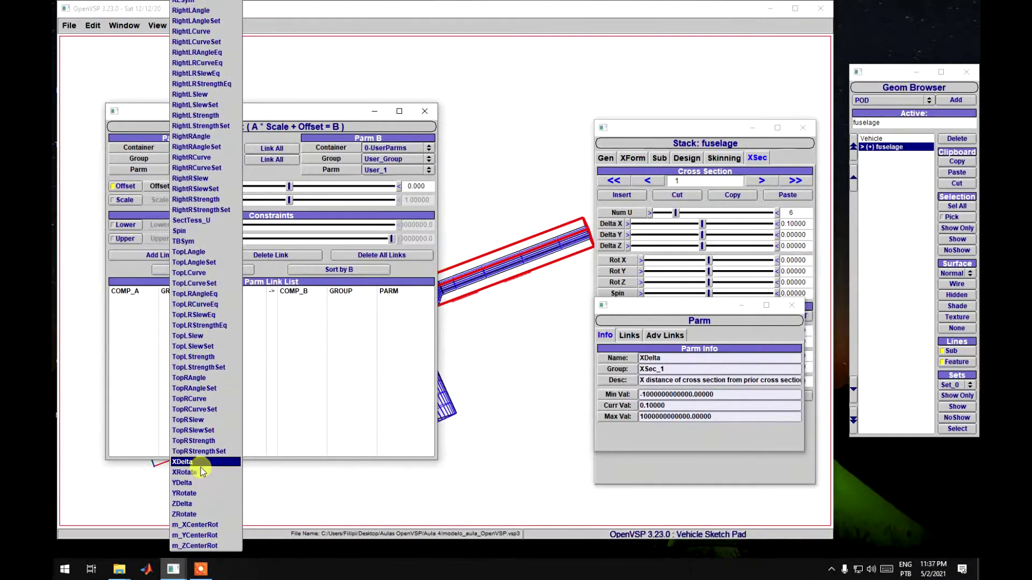
{"action": "left_click", "coordinate": [201, 465]}
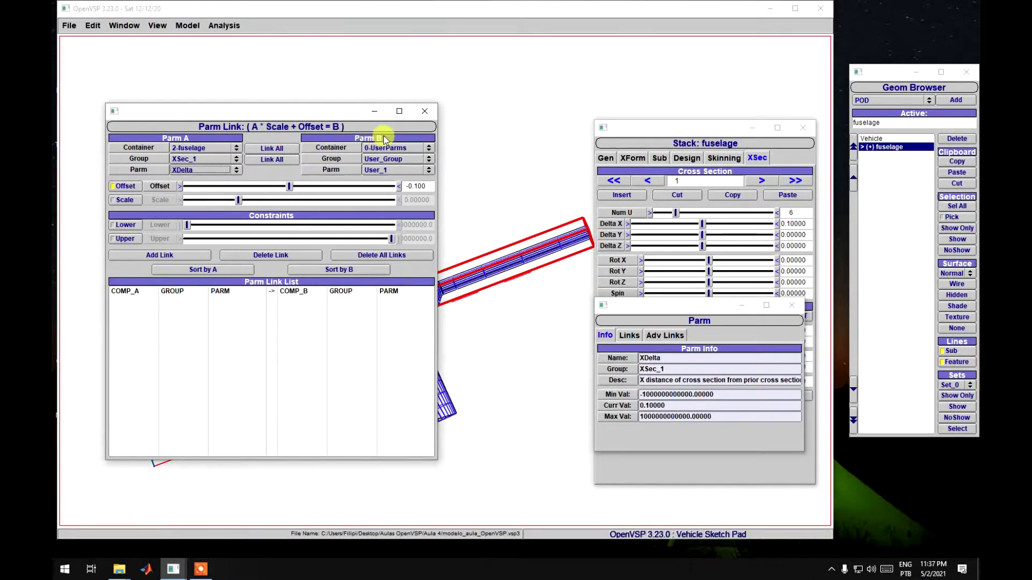
Close the fuselage settings and look up the parameter name and group of the wing's relative X location.
{"action": "left_click", "coordinate": [802, 127]}
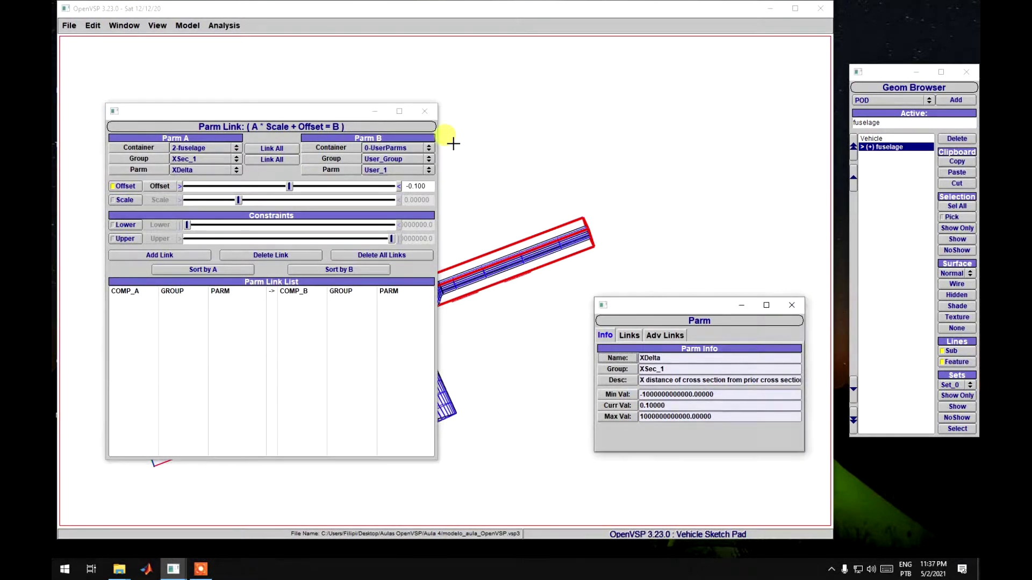
{"action": "left_click", "coordinate": [791, 305]}
{"action": "left_click", "coordinate": [873, 147]}
{"action": "left_click", "coordinate": [875, 155]}
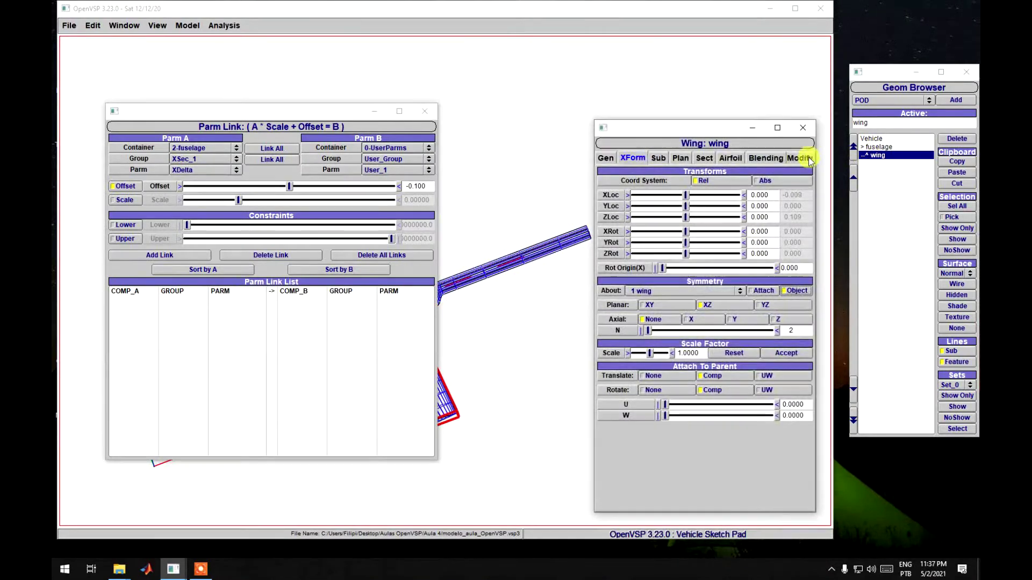
{"action": "left_click", "coordinate": [609, 195]}
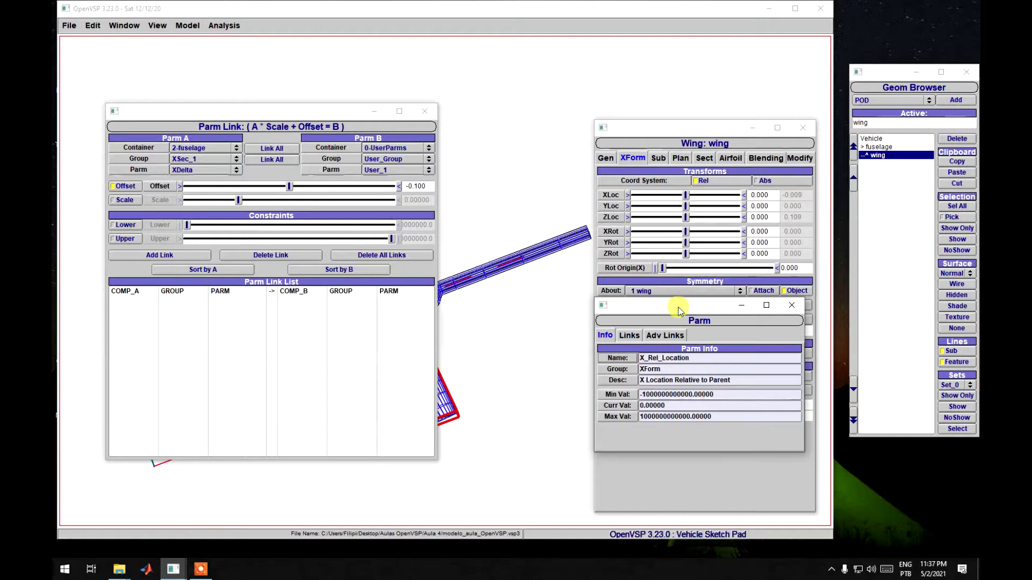
Define Parm B of the link as container 3-wing, group XForm, parameter X_Rel_Location.
{"action": "left_click", "coordinate": [387, 149]}
{"action": "left_click", "coordinate": [380, 176]}
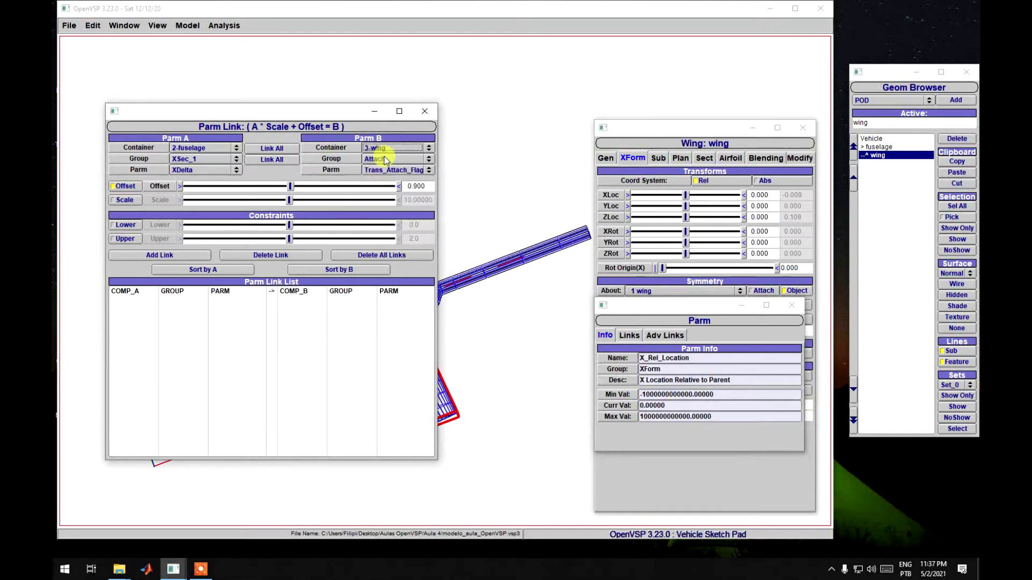
{"action": "left_click", "coordinate": [380, 159]}
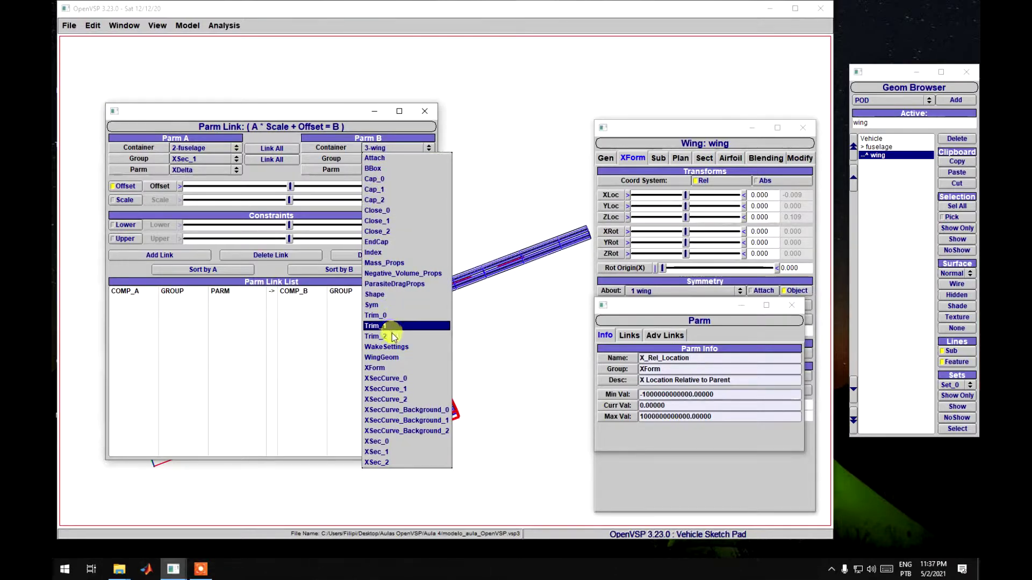
{"action": "left_click", "coordinate": [387, 368]}
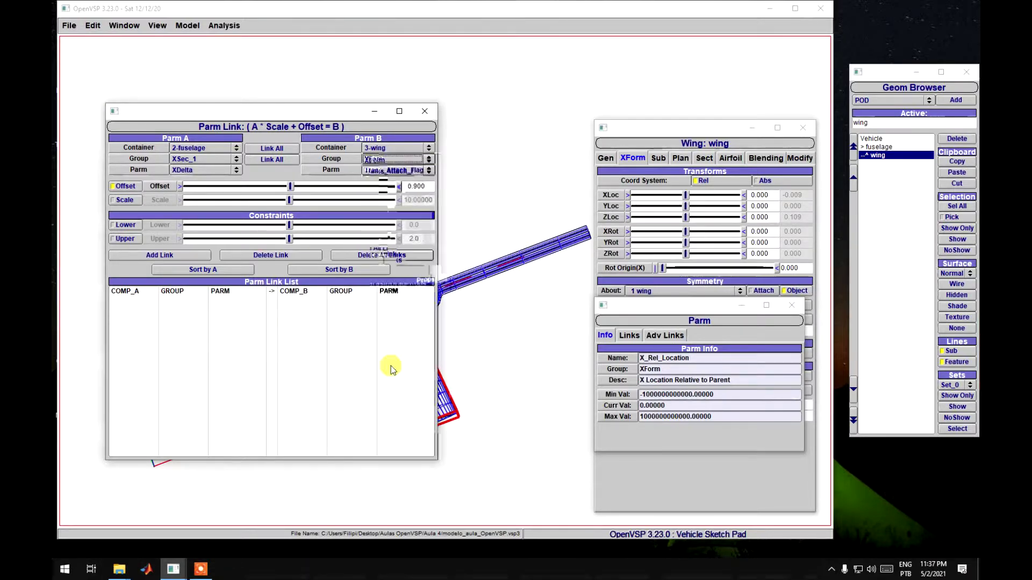
{"action": "left_click", "coordinate": [382, 170]}
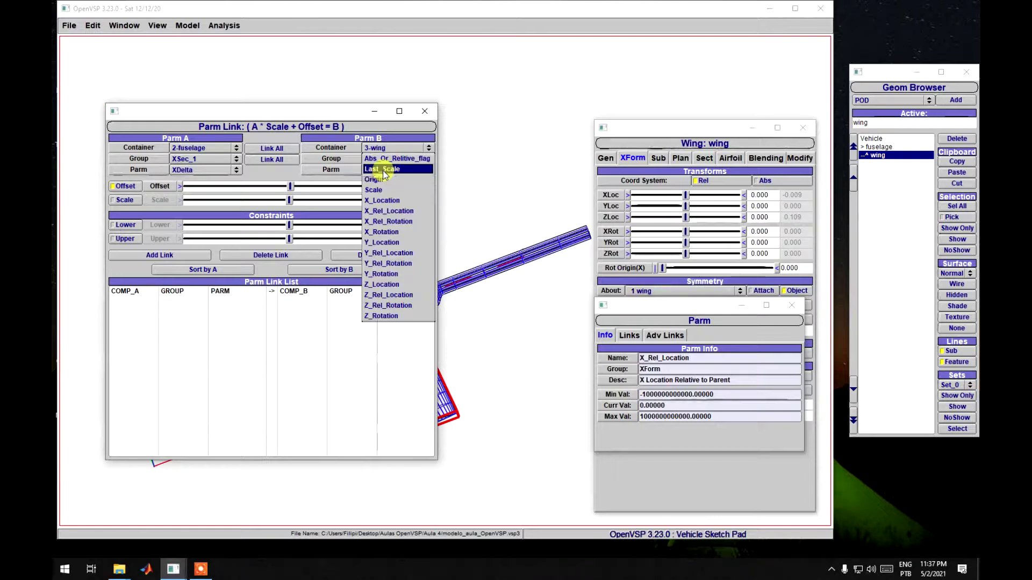
{"action": "left_click", "coordinate": [418, 211]}
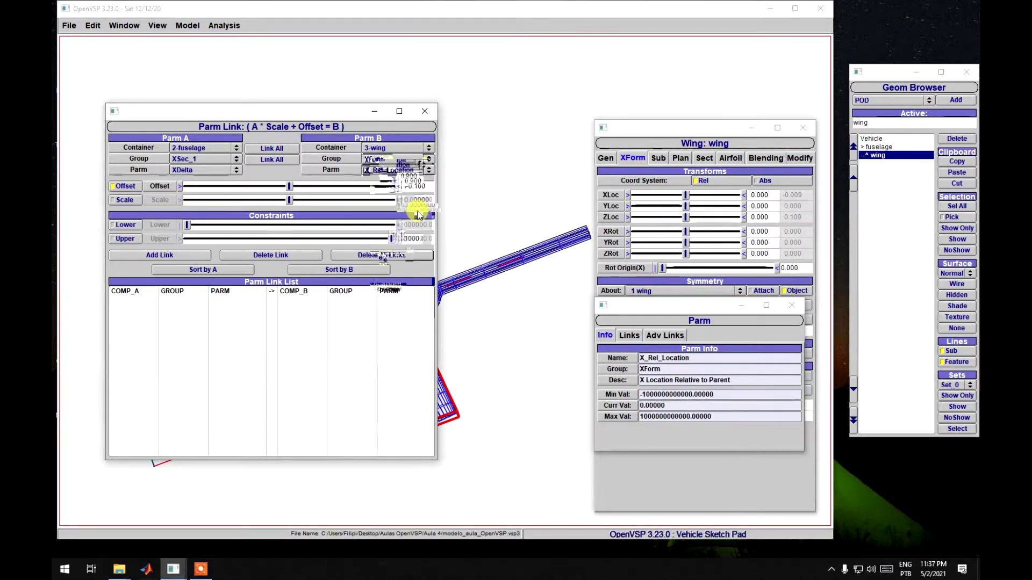
Add the fuselage-to-wing parameter link and set its offset to 0.
{"action": "left_click", "coordinate": [161, 258]}
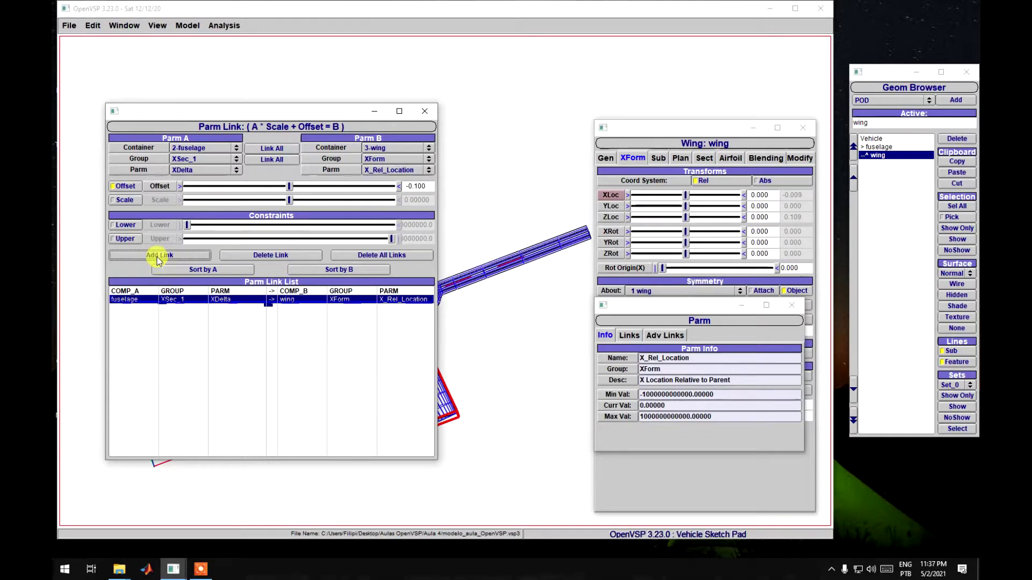
{"action": "left_click_drag", "start_coordinate": [285, 114], "coordinate": [333, 147]}
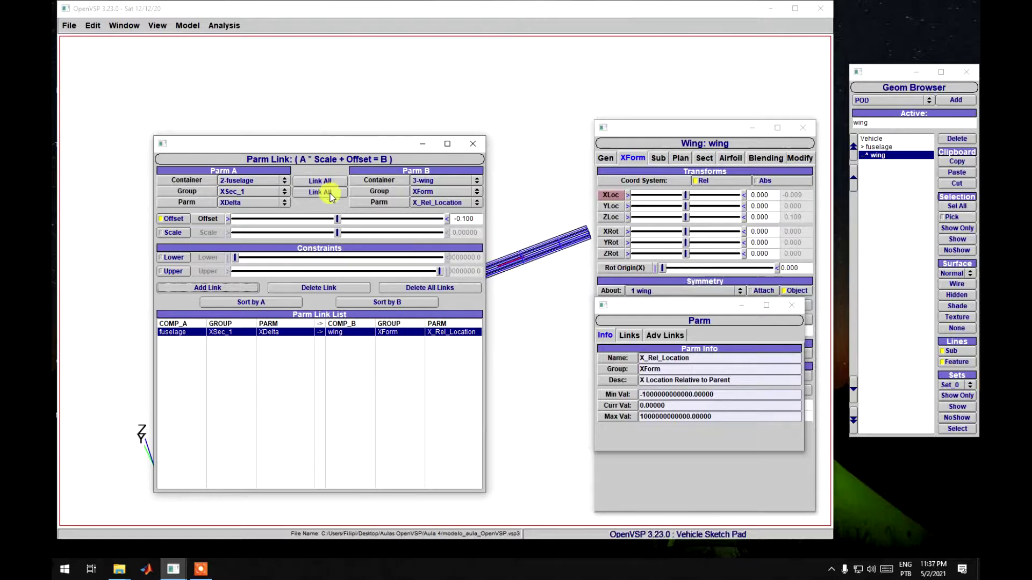
{"action": "left_click_drag", "start_coordinate": [477, 219], "coordinate": [411, 222]}
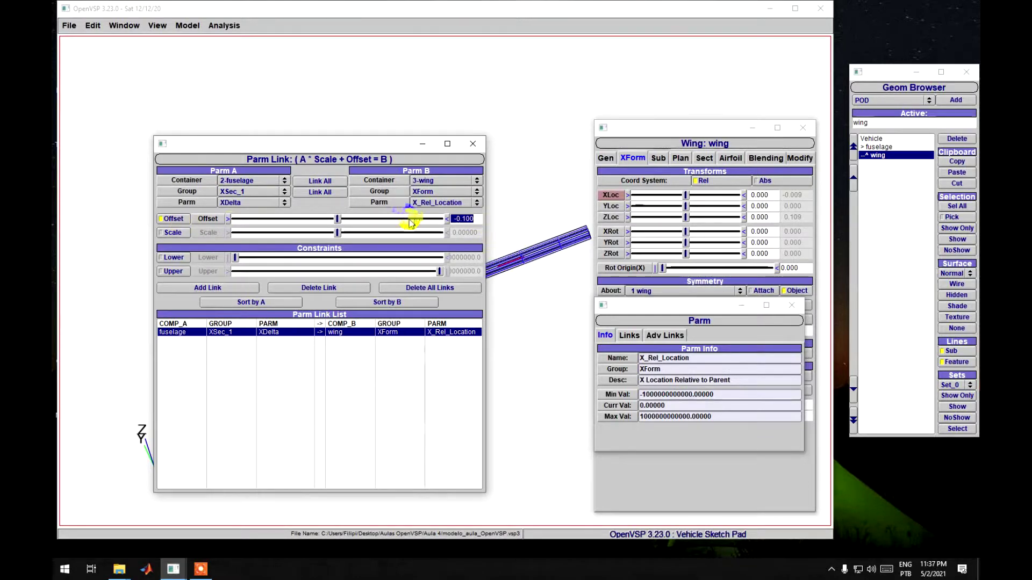
{"action": "type", "text": "0"}
{"action": "key", "text": "Return"}
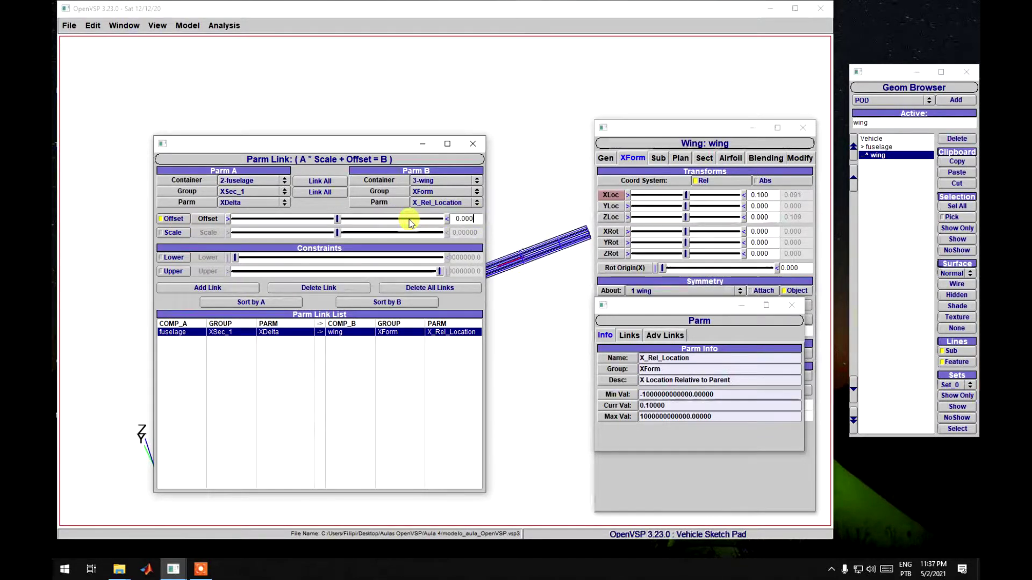
Enable scaling for the existing link and set its scale factor to 1.
{"action": "left_click", "coordinate": [168, 233]}
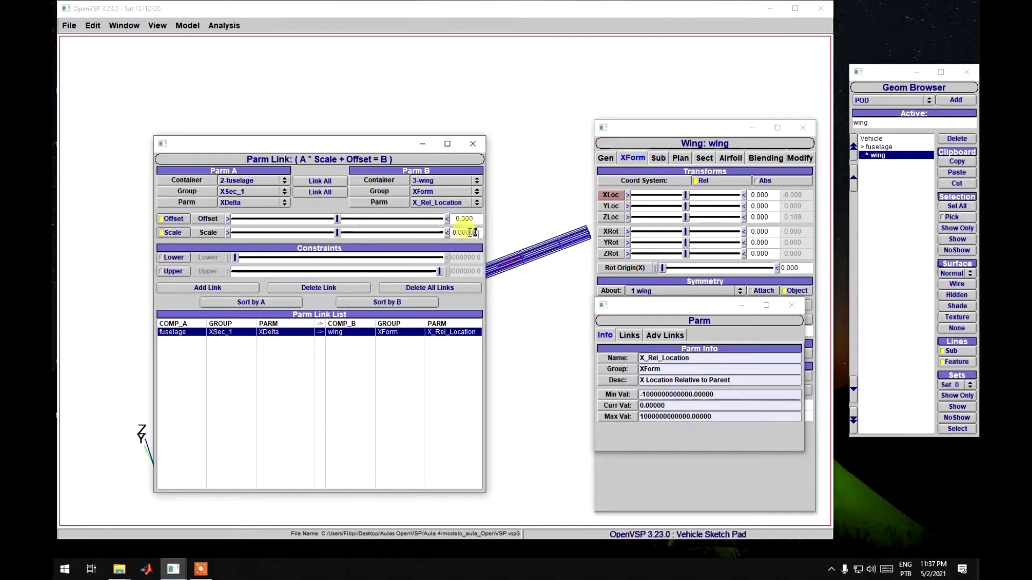
{"action": "left_click_drag", "start_coordinate": [470, 233], "coordinate": [444, 232]}
{"action": "key", "text": "Return"}
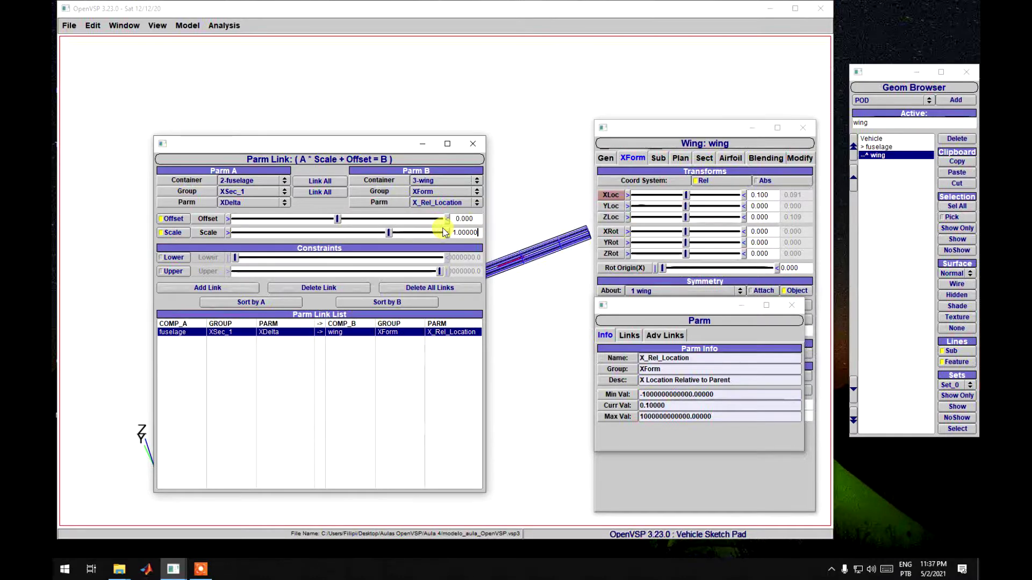
Try to add the same parameter link again, and delete the existing link from the list.
{"action": "left_click", "coordinate": [611, 197]}
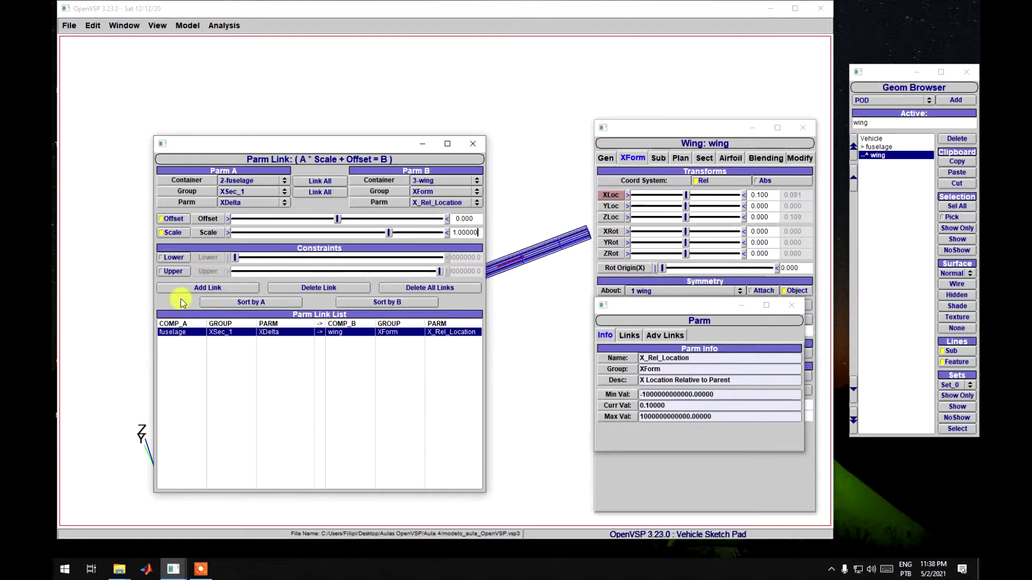
{"action": "left_click", "coordinate": [204, 289]}
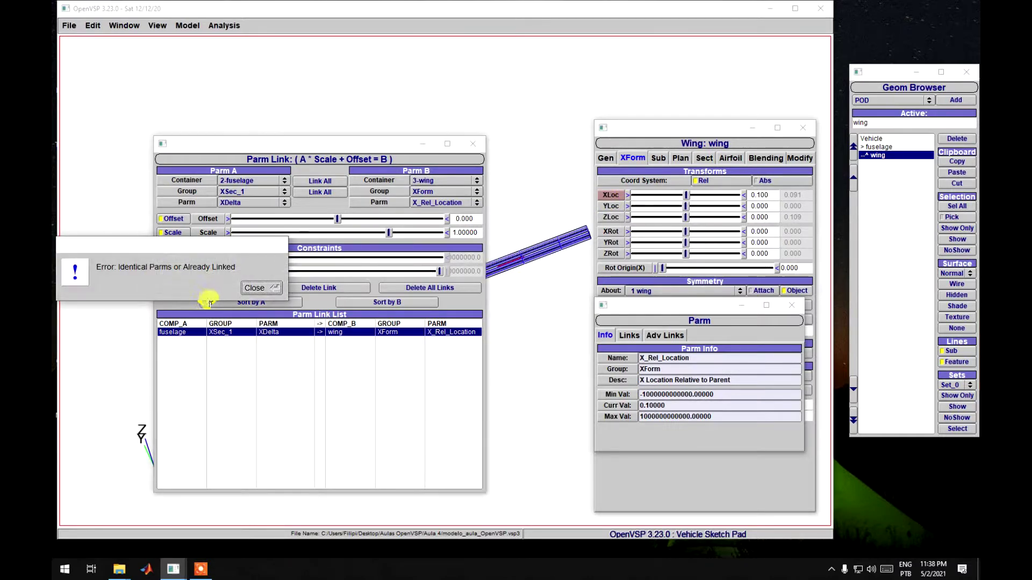
{"action": "left_click", "coordinate": [272, 290]}
{"action": "left_click", "coordinate": [322, 287]}
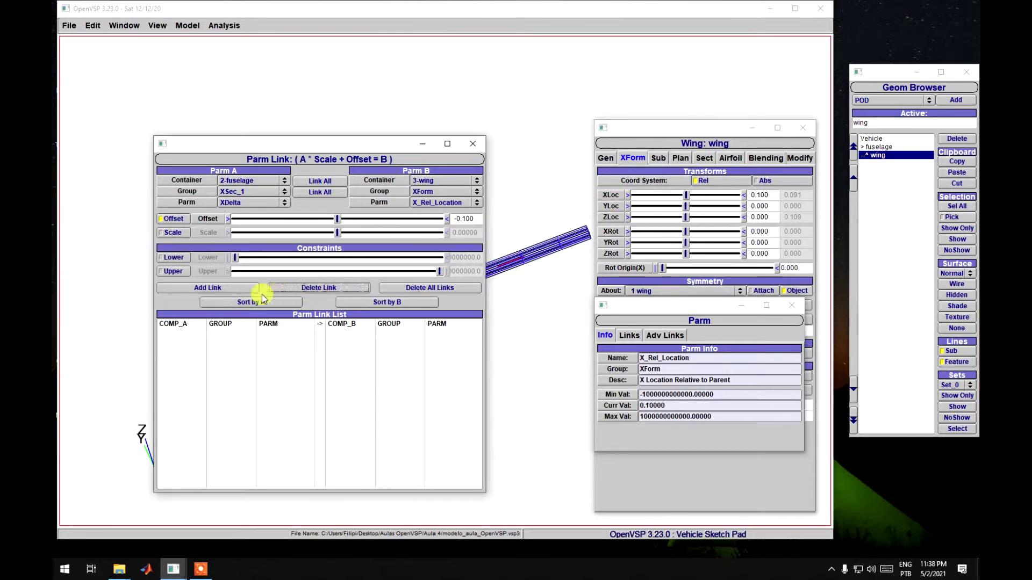
Add the XDelta to X_Rel_Location link with offset 0 and scale 1, and close the Parm Link window.
{"action": "left_click_drag", "start_coordinate": [473, 220], "coordinate": [427, 219]}
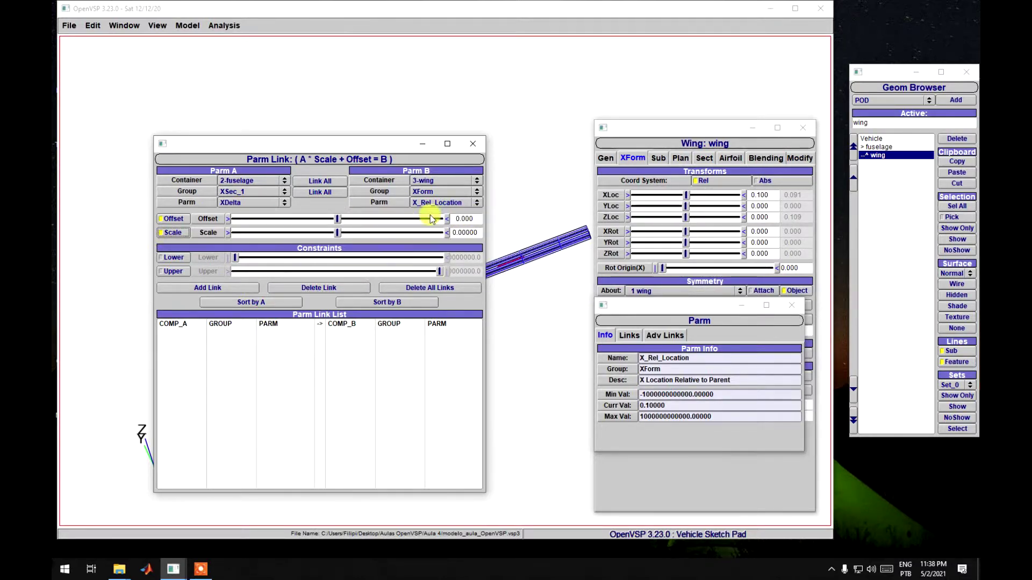
{"action": "left_click_drag", "start_coordinate": [479, 231], "coordinate": [396, 233]}
{"action": "type", "text": "1"}
{"action": "key", "text": "Return"}
{"action": "left_click", "coordinate": [228, 288]}
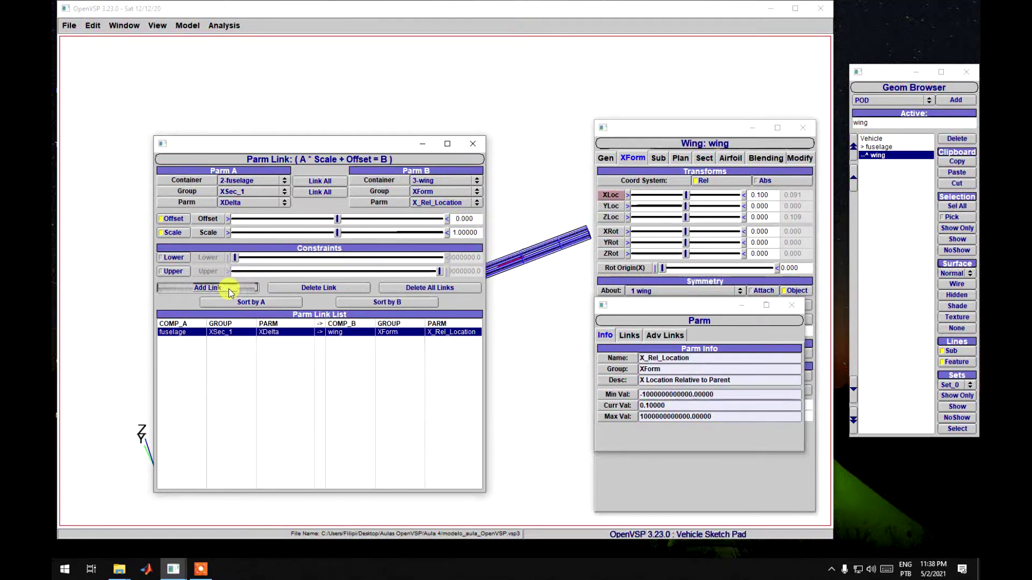
{"action": "left_click", "coordinate": [480, 152]}
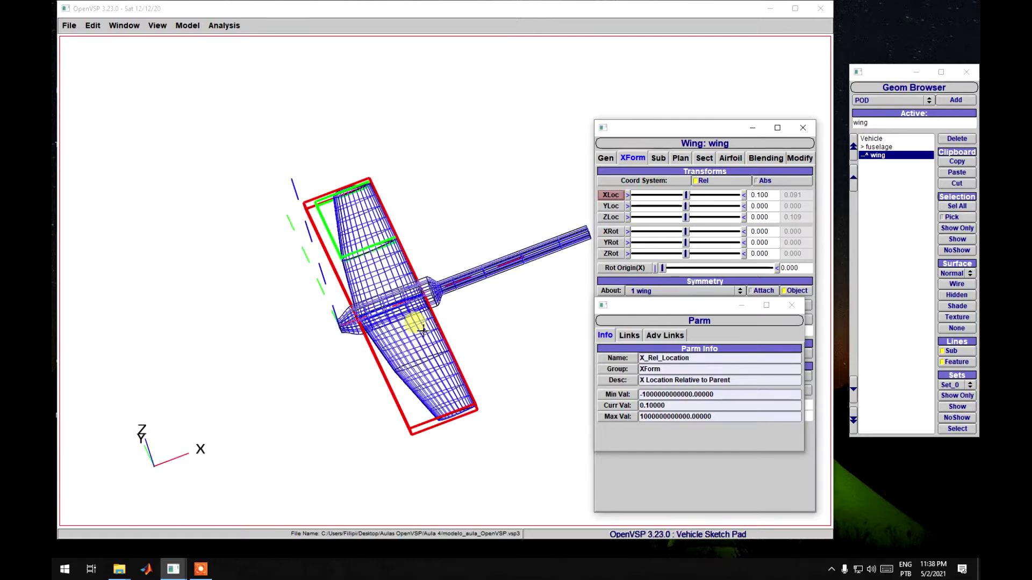
Examine where the linked wing sits on the fuselage from several angles, closing the wing and Parm windows.
{"action": "scroll", "coordinate": [396, 362], "scroll_direction": "up", "scroll_amount": 5}
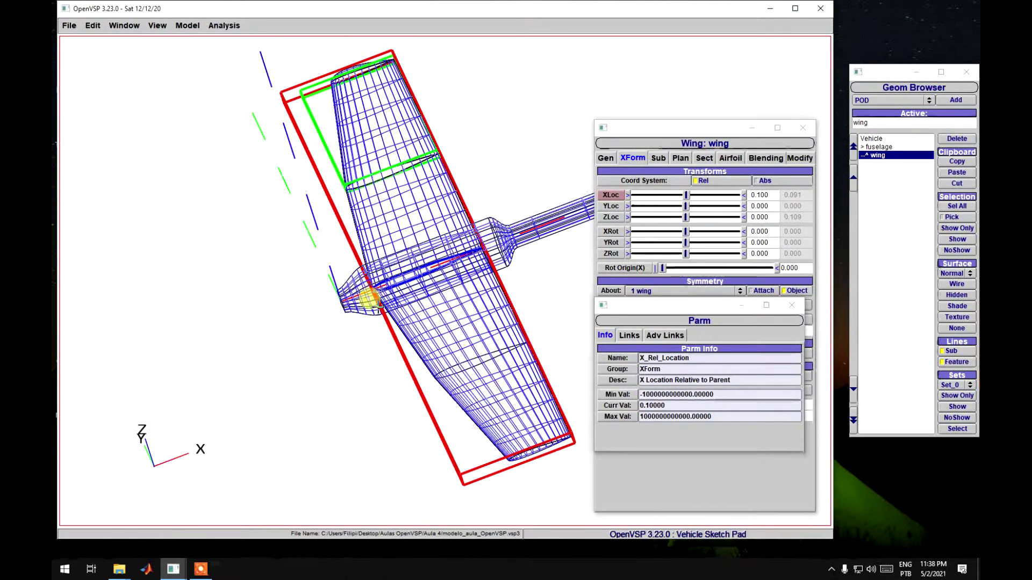
{"action": "scroll", "coordinate": [368, 297], "scroll_direction": "up", "scroll_amount": 5}
{"action": "scroll", "coordinate": [407, 433], "scroll_direction": "up", "scroll_amount": 1}
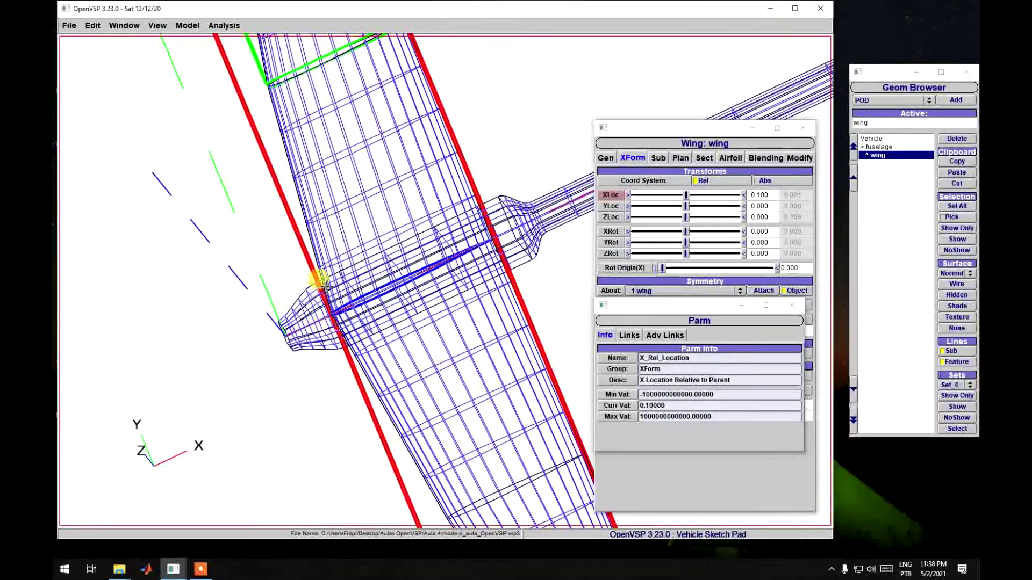
{"action": "scroll", "coordinate": [437, 357], "scroll_direction": "down", "scroll_amount": 5}
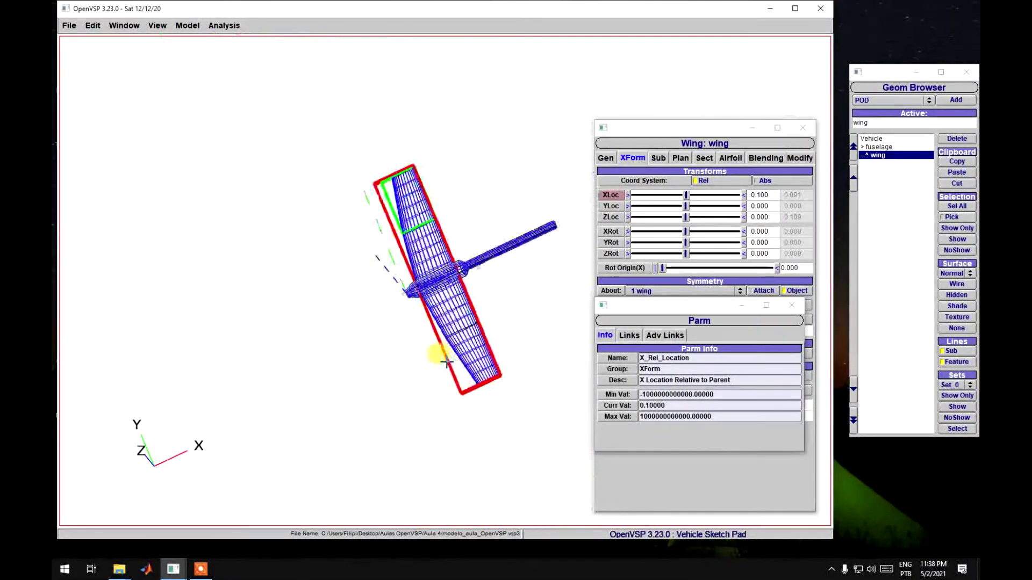
{"action": "scroll", "coordinate": [438, 362], "scroll_direction": "up", "scroll_amount": 5}
{"action": "left_click_drag", "start_coordinate": [438, 362], "coordinate": [449, 201]}
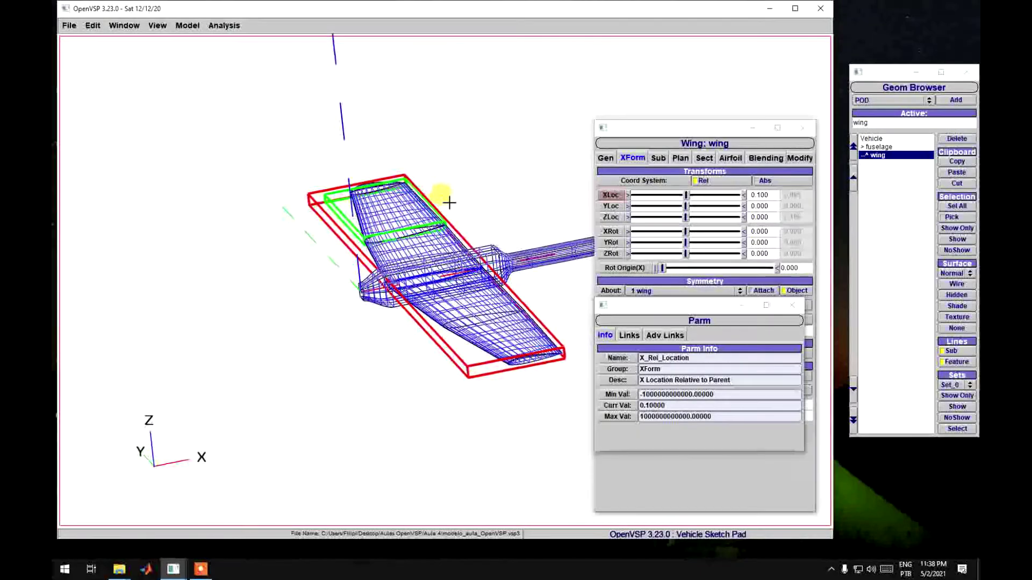
{"action": "left_click", "coordinate": [803, 128]}
{"action": "left_click", "coordinate": [793, 306]}
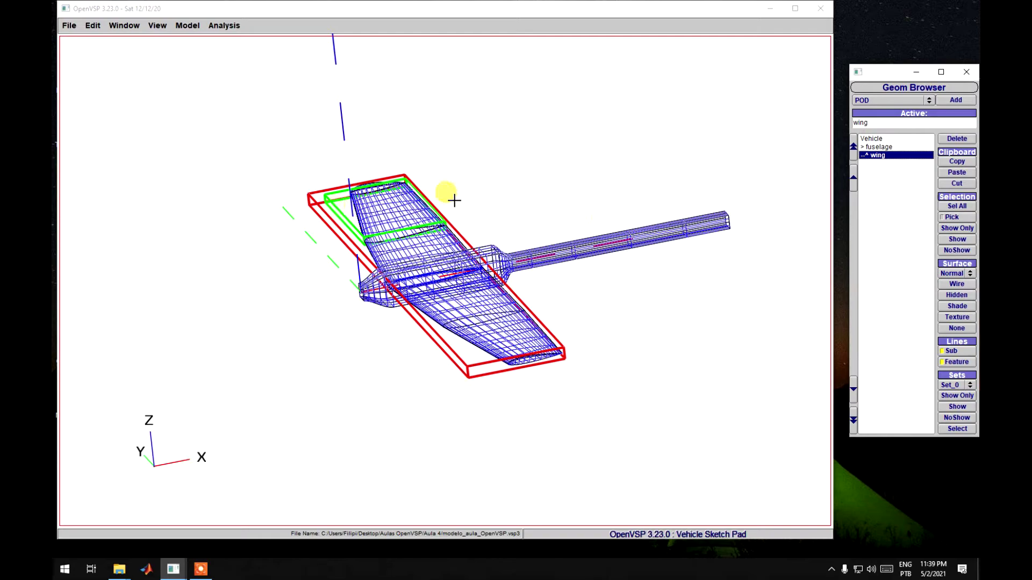
{"action": "left_click_drag", "start_coordinate": [461, 315], "coordinate": [546, 396]}
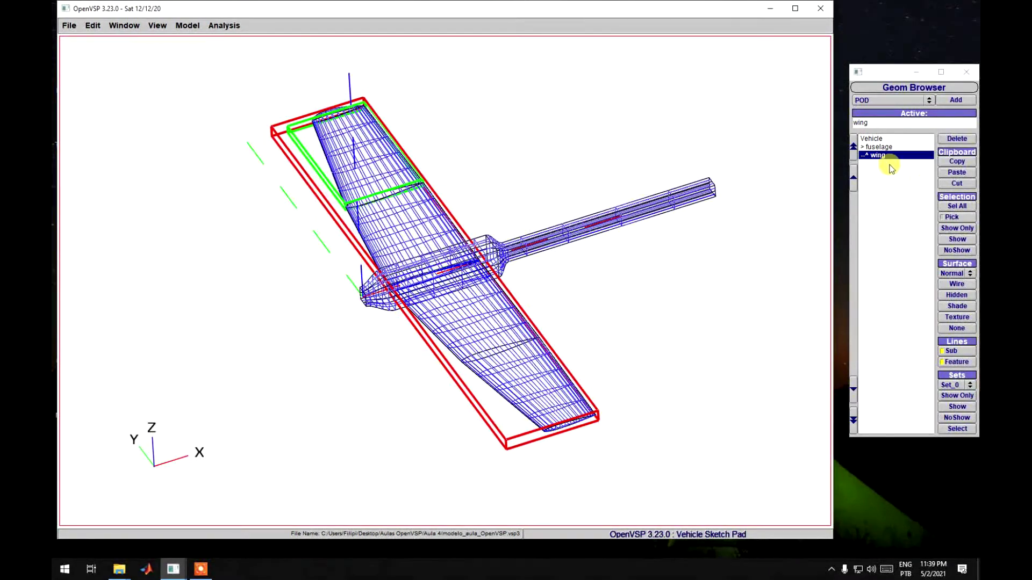
Set the fuselage's material to Glass Dark and close its settings.
{"action": "left_click", "coordinate": [879, 147]}
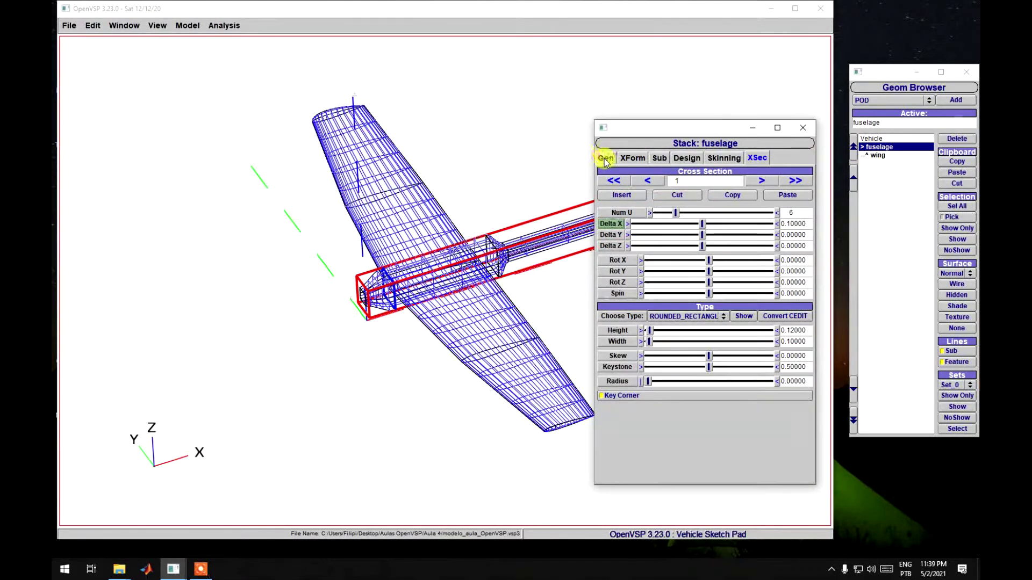
{"action": "left_click", "coordinate": [605, 158]}
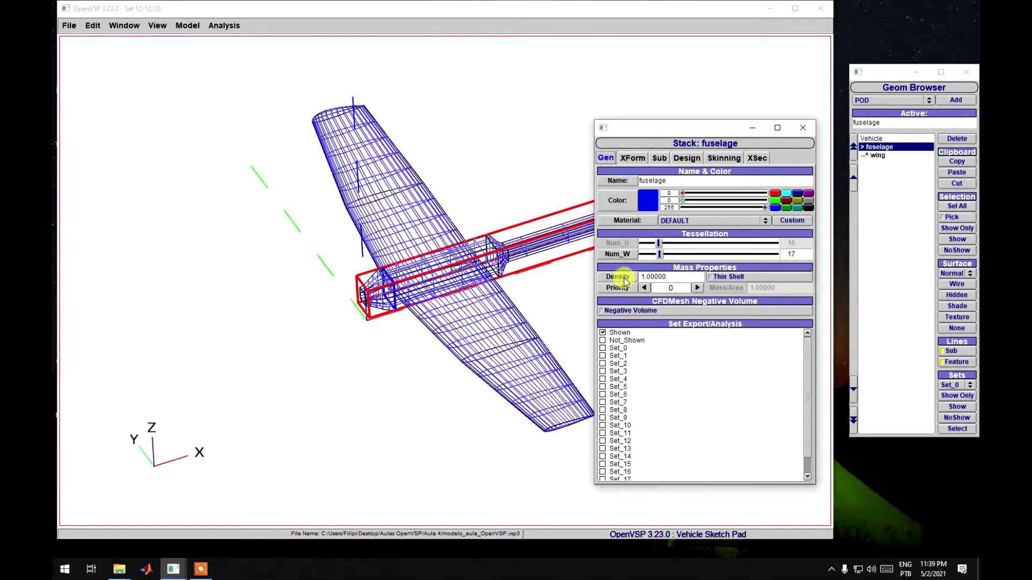
{"action": "left_click", "coordinate": [692, 220]}
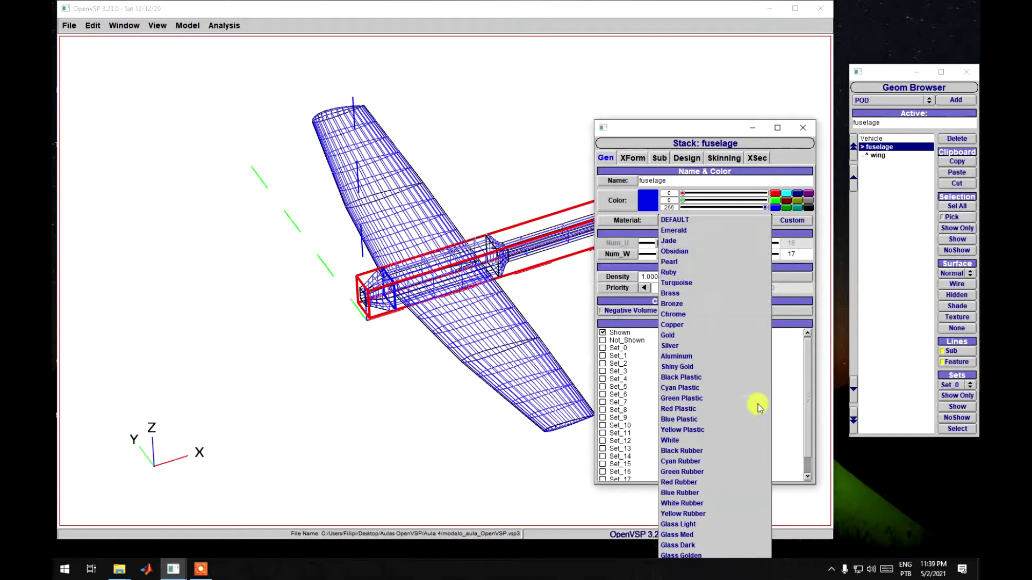
{"action": "left_click", "coordinate": [721, 543]}
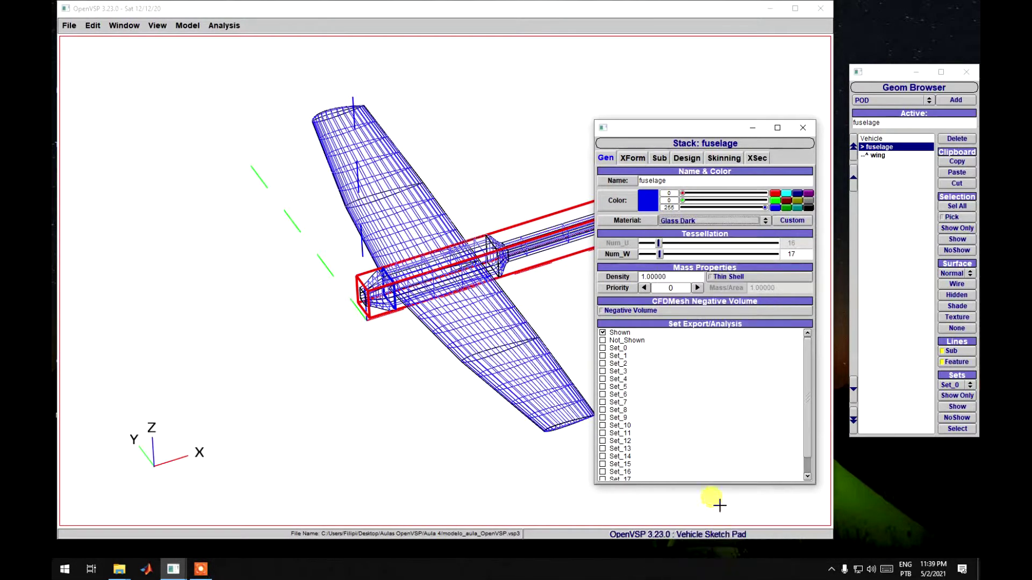
{"action": "left_click", "coordinate": [801, 128]}
Set the wing's material to Glass Golden and close its settings.
{"action": "left_click", "coordinate": [876, 155]}
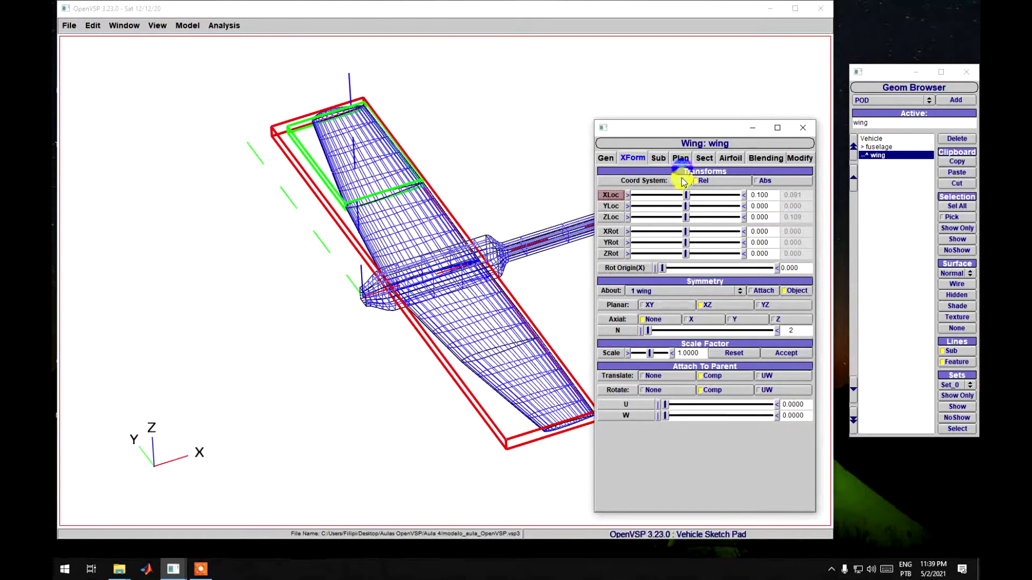
{"action": "left_click", "coordinate": [678, 293]}
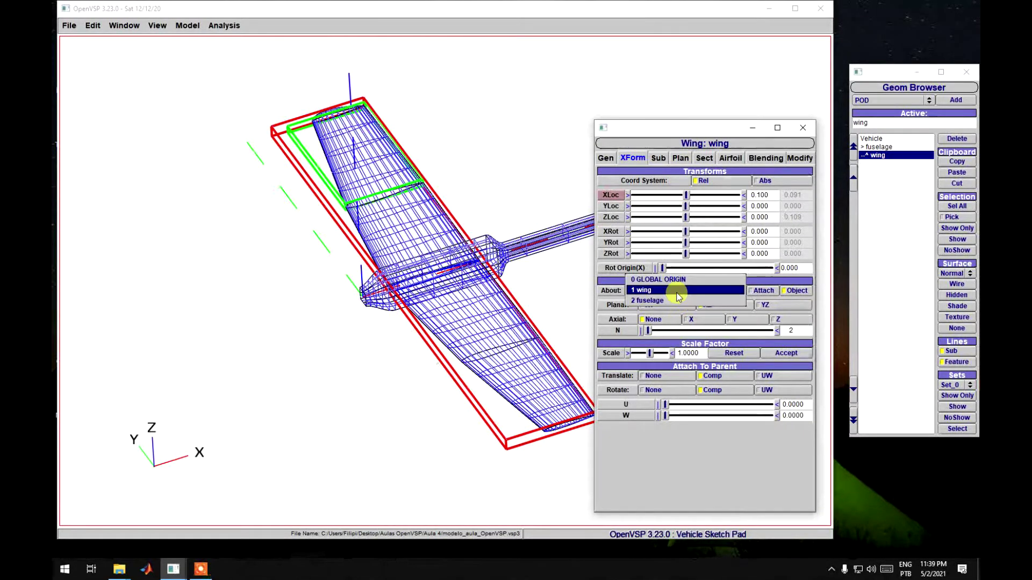
{"action": "left_click", "coordinate": [677, 295]}
{"action": "left_click", "coordinate": [606, 158]}
{"action": "left_click", "coordinate": [698, 220]}
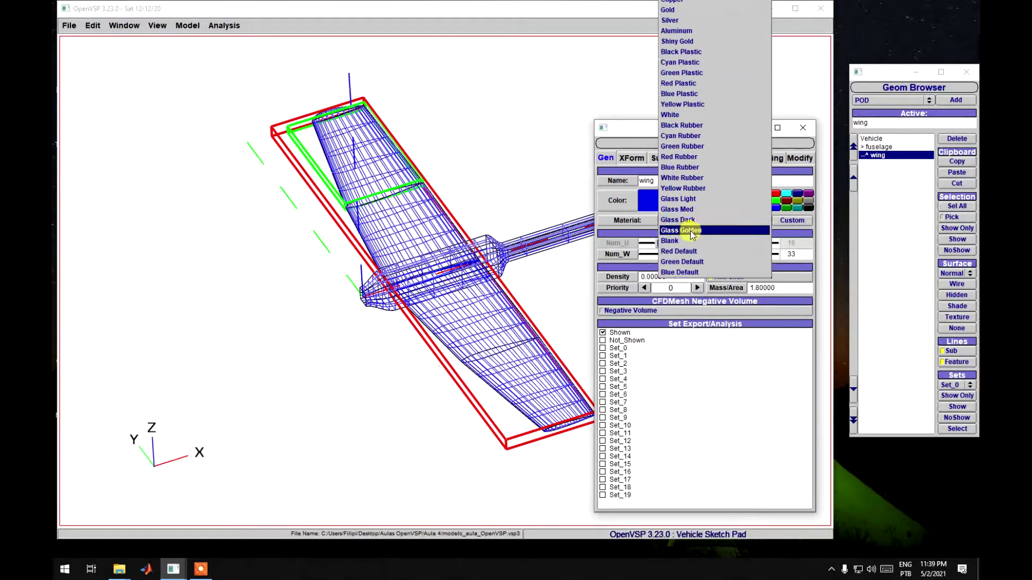
{"action": "left_click", "coordinate": [691, 231]}
{"action": "left_click", "coordinate": [803, 128]}
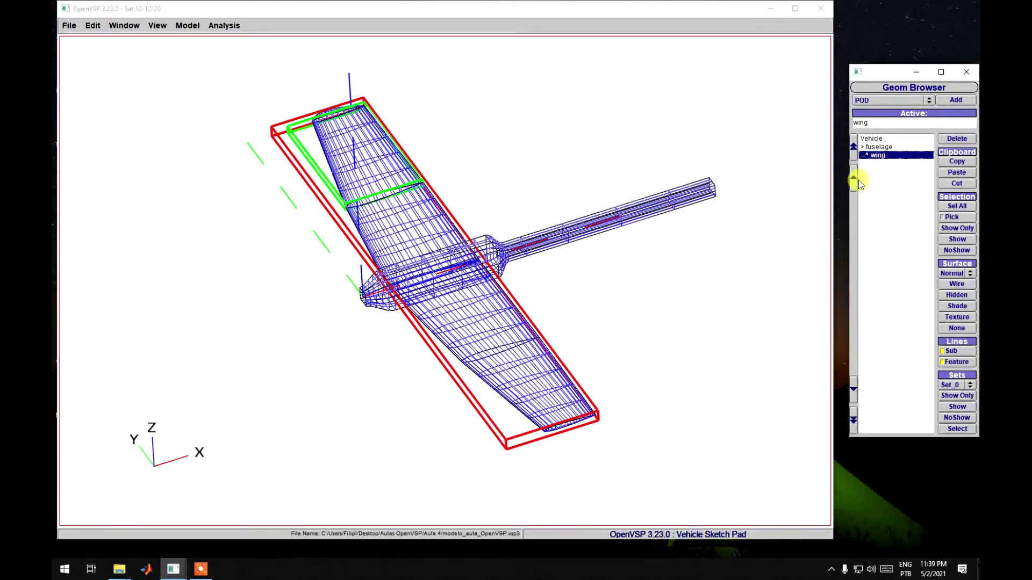
Display the fuselage and wing together with textured surfaces, and clear the selection.
{"action": "left_click", "coordinate": [878, 147], "text": "ctrl"}
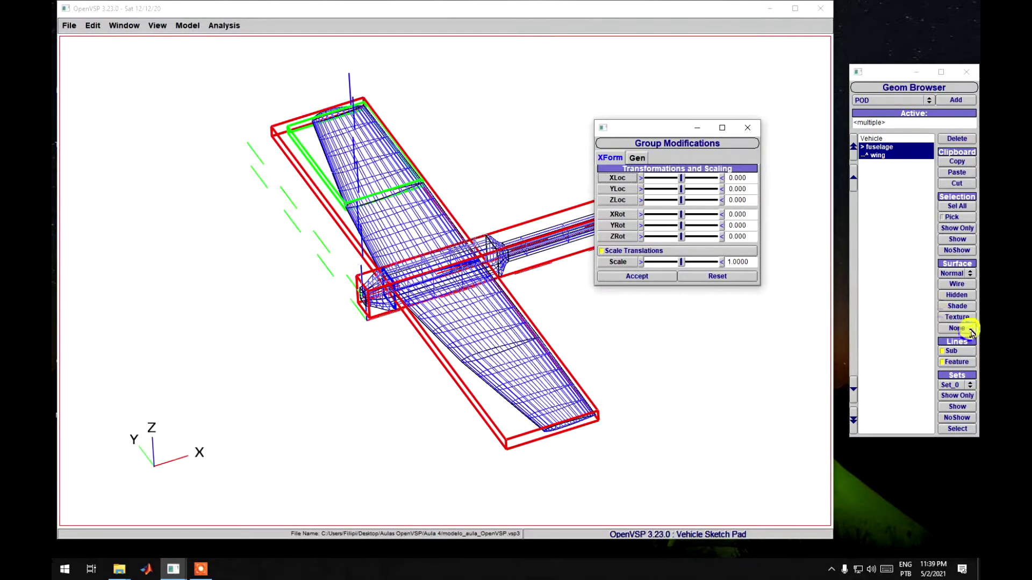
{"action": "left_click", "coordinate": [956, 319]}
{"action": "left_click", "coordinate": [721, 403]}
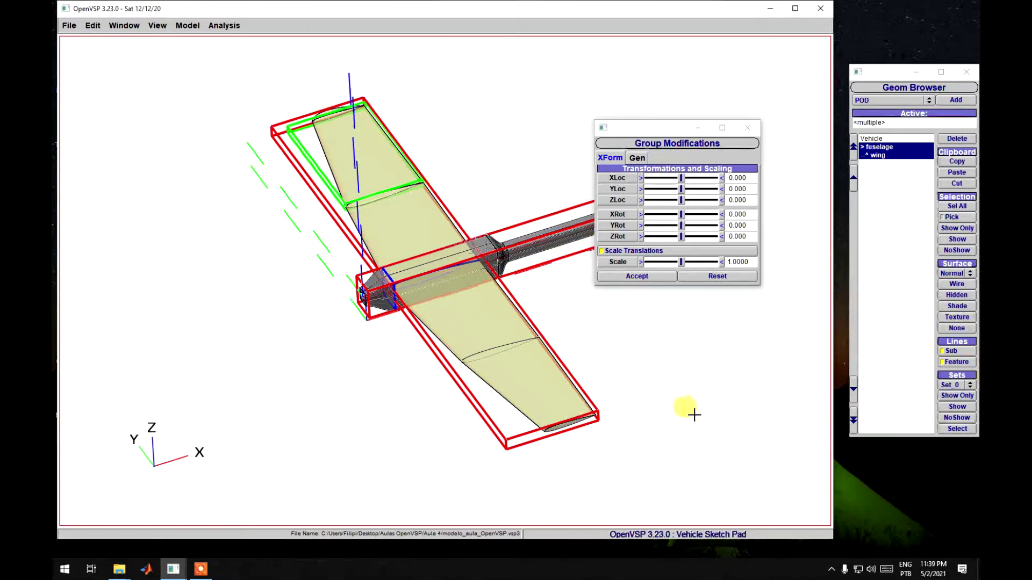
{"action": "scroll", "coordinate": [691, 420], "scroll_direction": "up", "scroll_amount": 3}
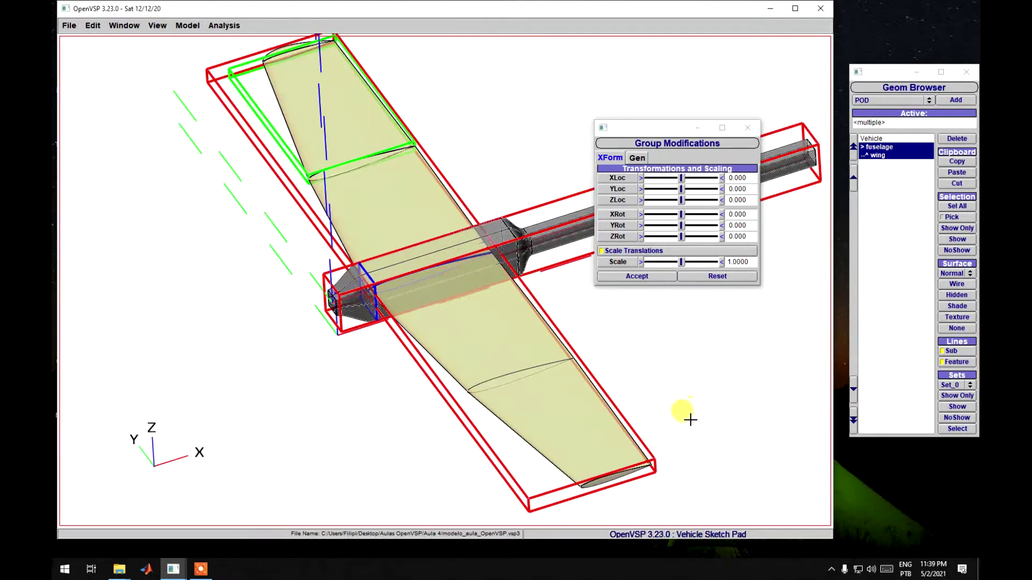
{"action": "left_click", "coordinate": [747, 128]}
{"action": "left_click", "coordinate": [887, 230]}
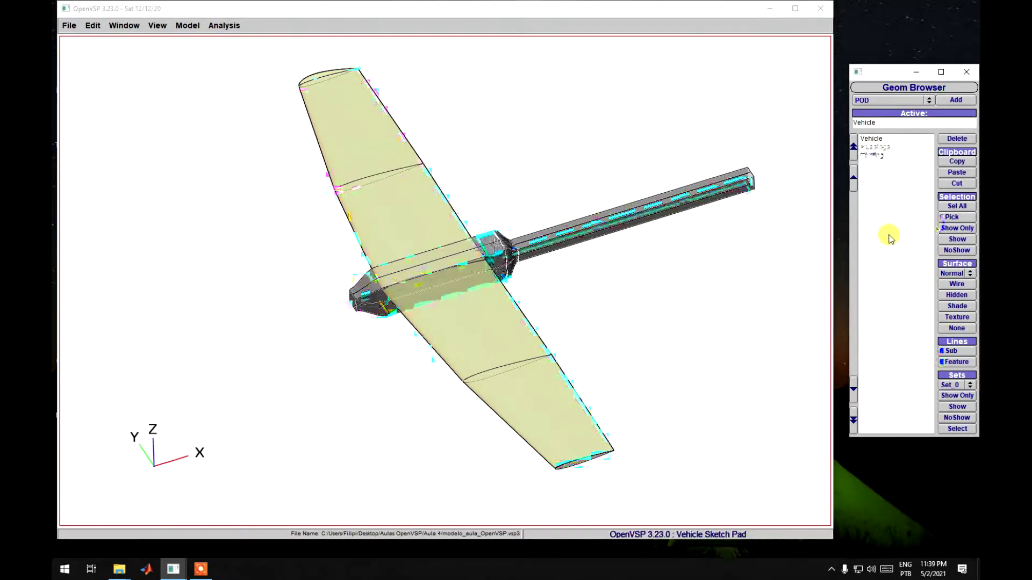
Move the Geom Browser beside the model and set the type of component to add to CONFORMAL.
{"action": "scroll", "coordinate": [621, 332], "scroll_direction": "up", "scroll_amount": 2}
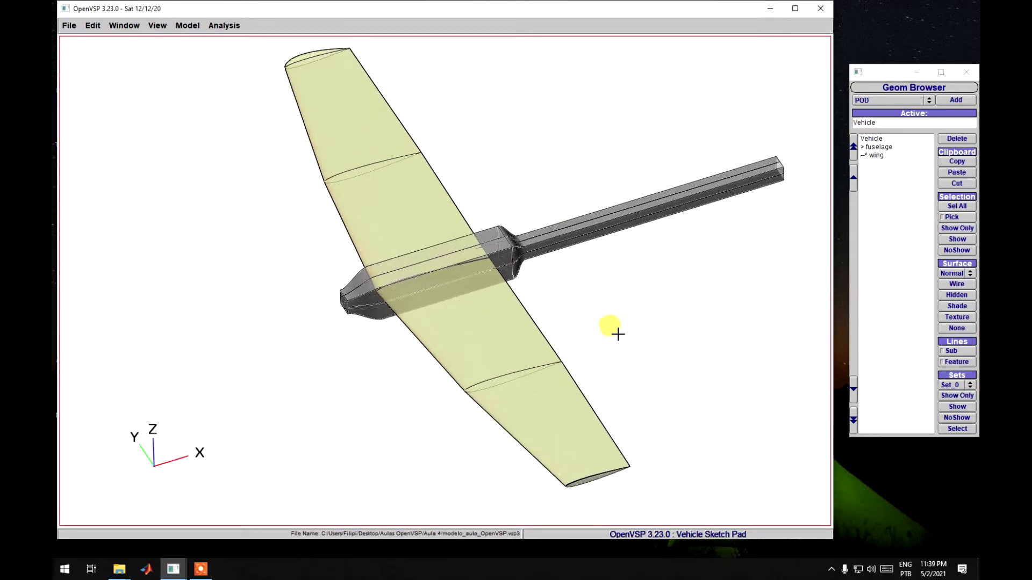
{"action": "left_click_drag", "start_coordinate": [884, 71], "coordinate": [761, 113]}
{"action": "left_click", "coordinate": [752, 141]}
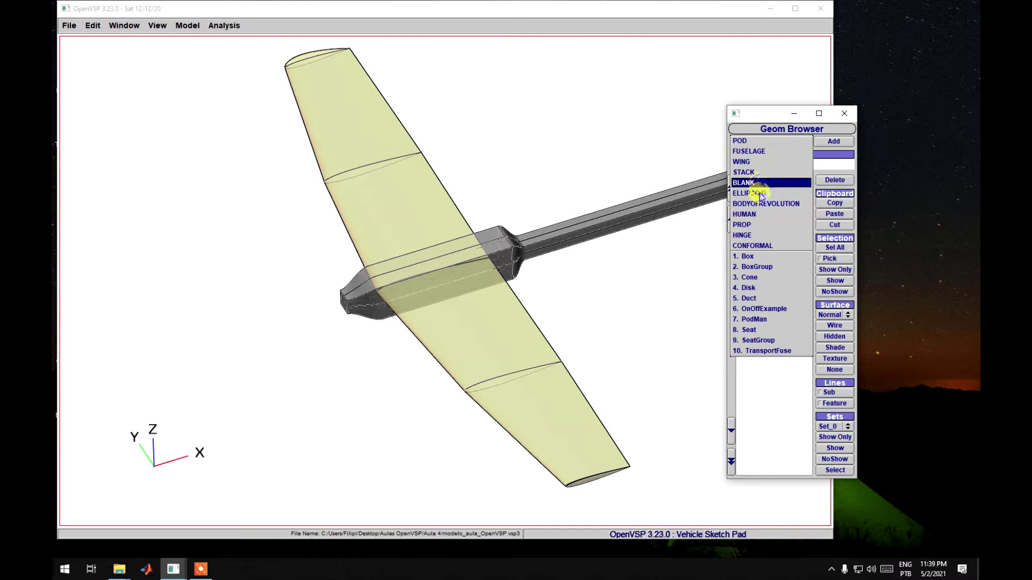
{"action": "left_click", "coordinate": [754, 247]}
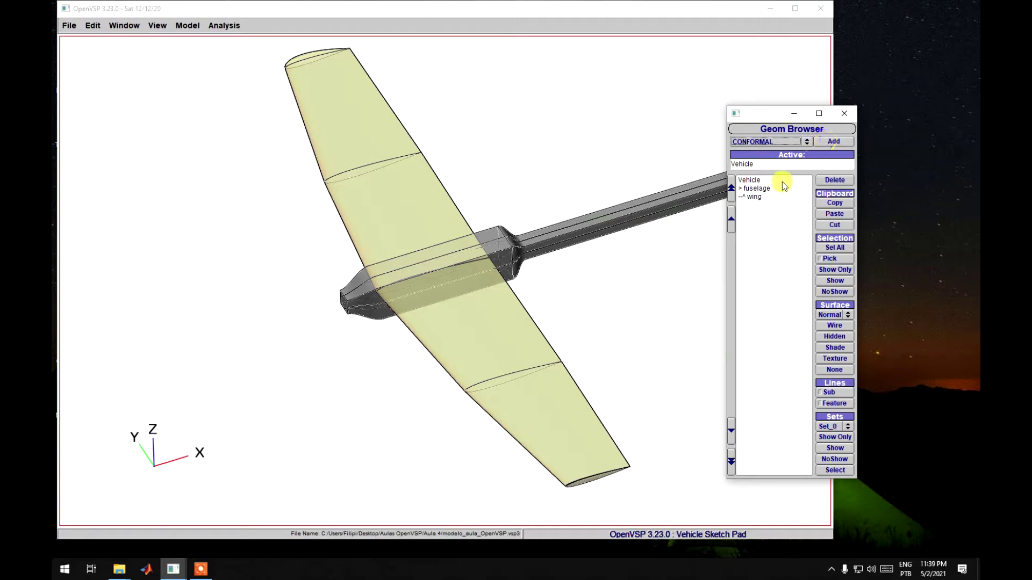
{"action": "double_click", "coordinate": [754, 188]}
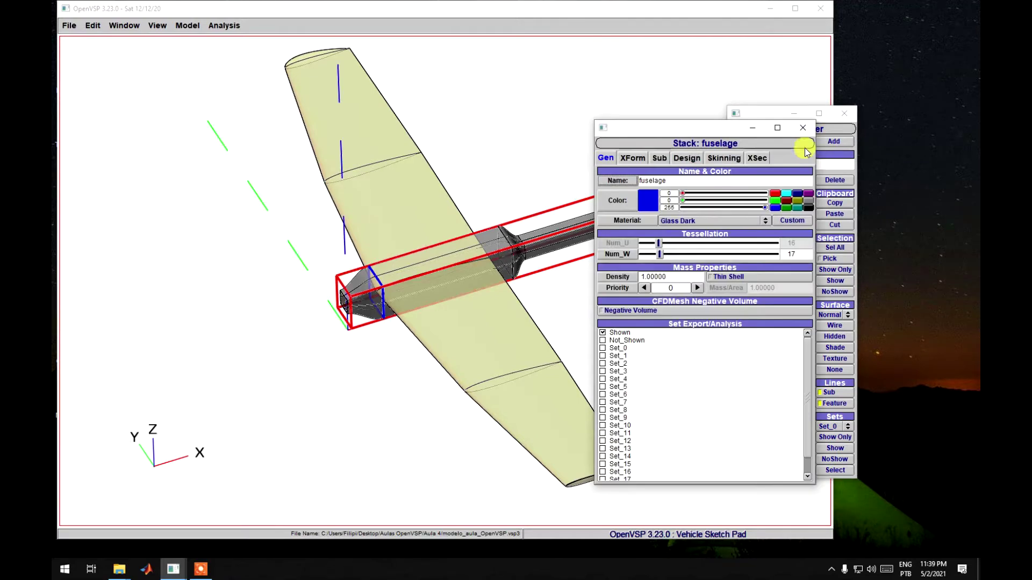
{"action": "left_click", "coordinate": [794, 128]}
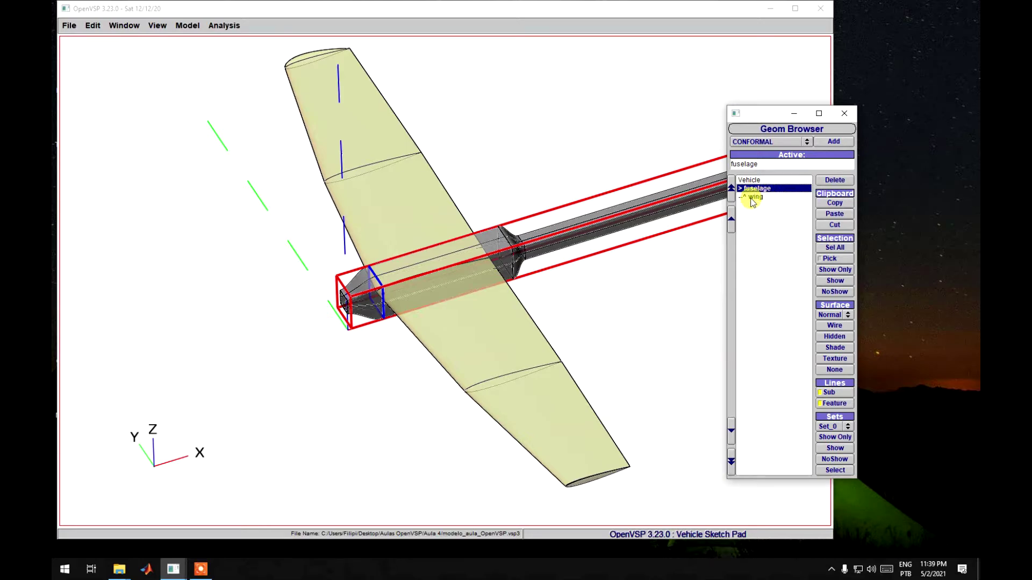
{"action": "double_click", "coordinate": [752, 198]}
{"action": "left_click", "coordinate": [794, 128]}
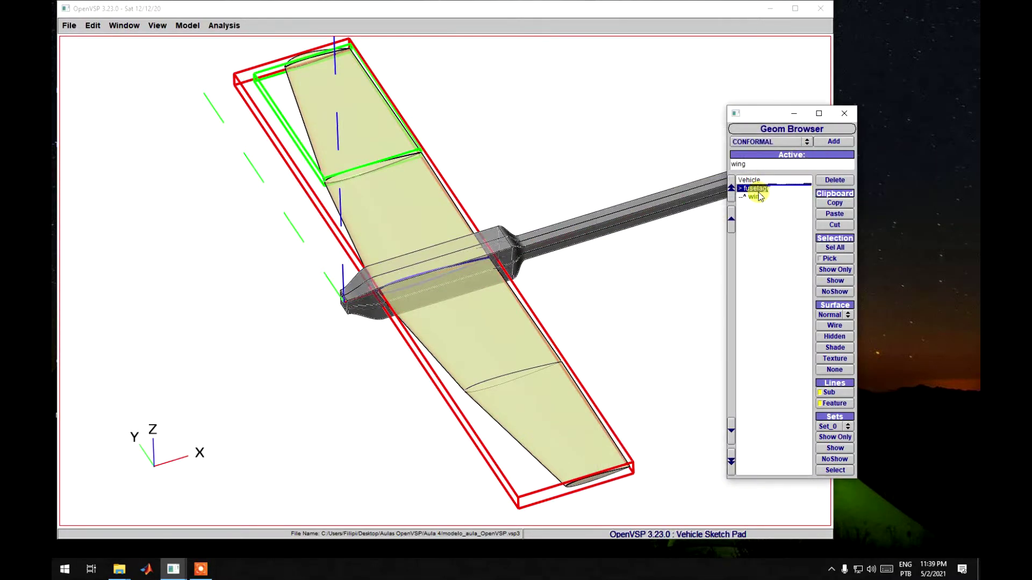
{"action": "double_click", "coordinate": [754, 188]}
{"action": "left_click", "coordinate": [795, 128]}
Add a conformal component as a child of the wing and close its settings.
{"action": "double_click", "coordinate": [753, 197]}
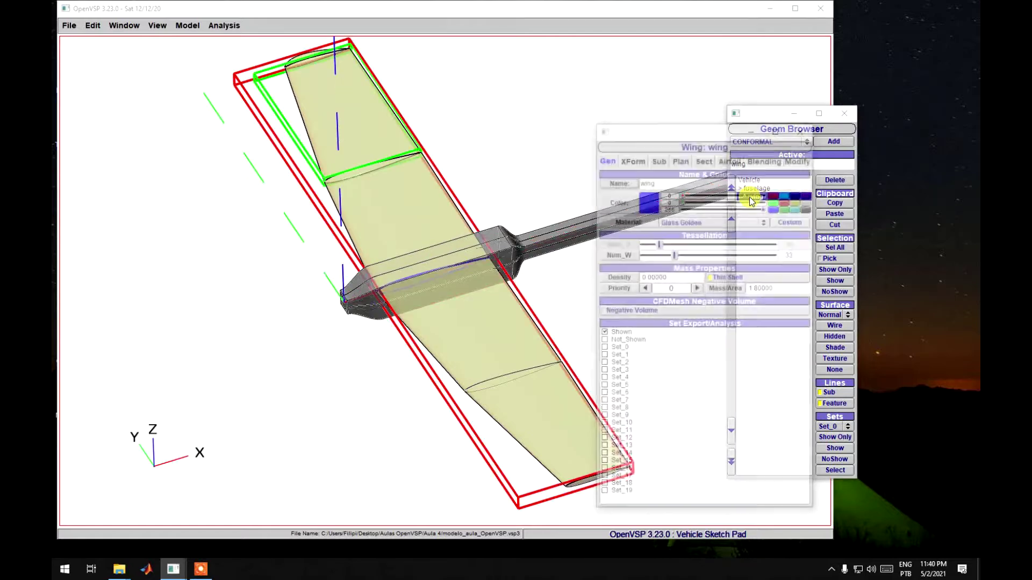
{"action": "left_click", "coordinate": [801, 127]}
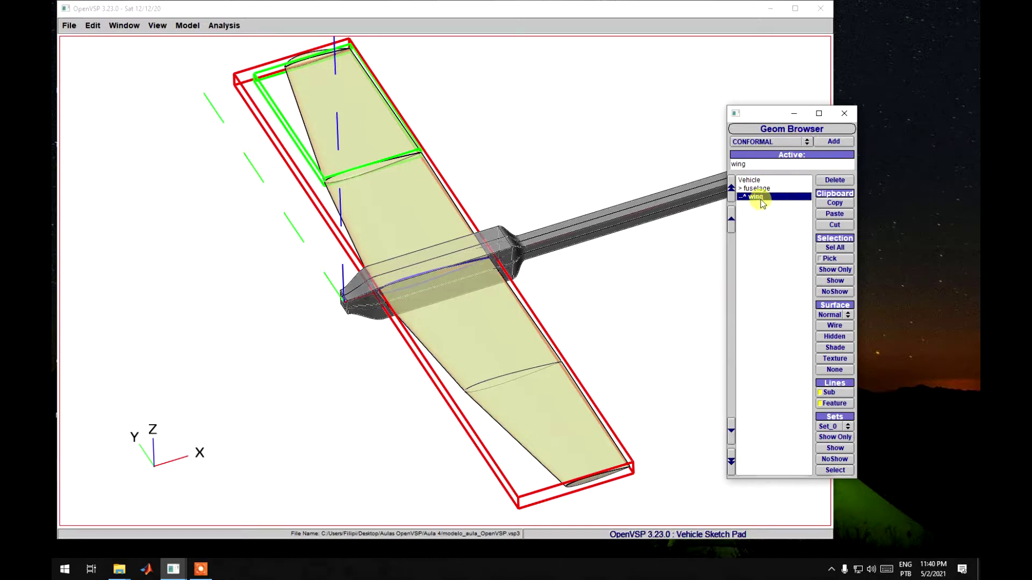
{"action": "left_click", "coordinate": [822, 142]}
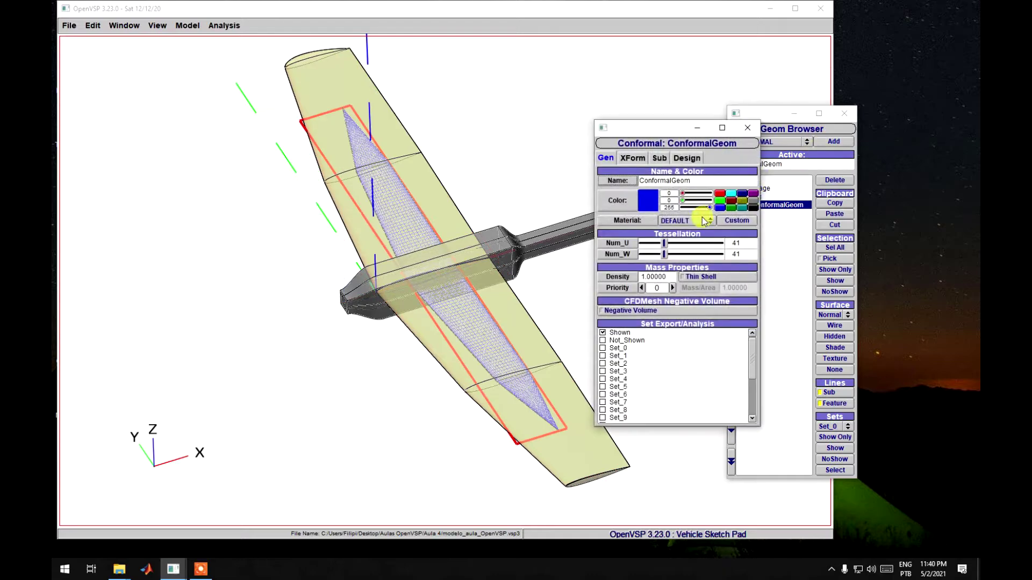
{"action": "left_click", "coordinate": [748, 127]}
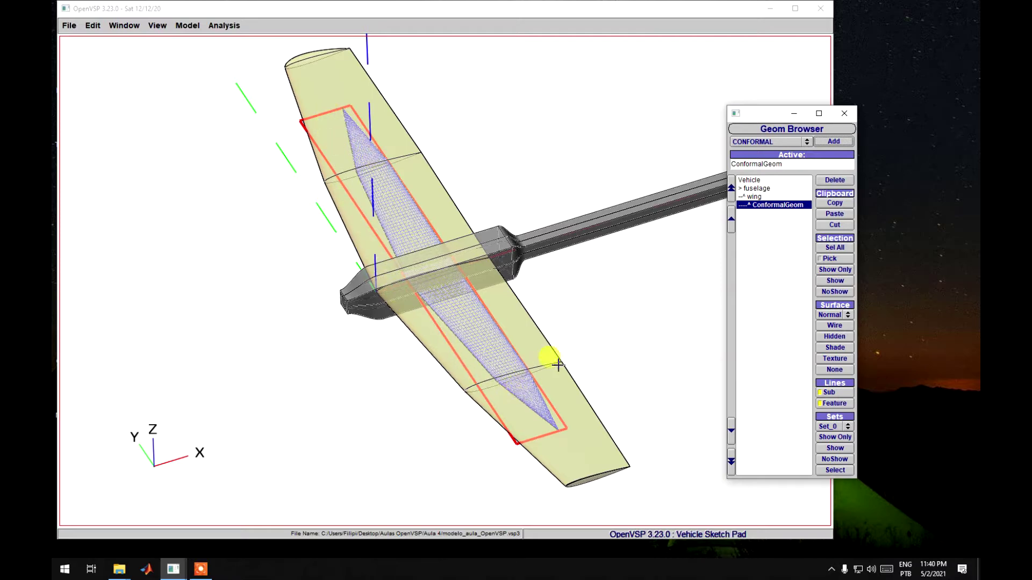
Open the conformal component's design settings and set its offset to 0.
{"action": "double_click", "coordinate": [749, 205]}
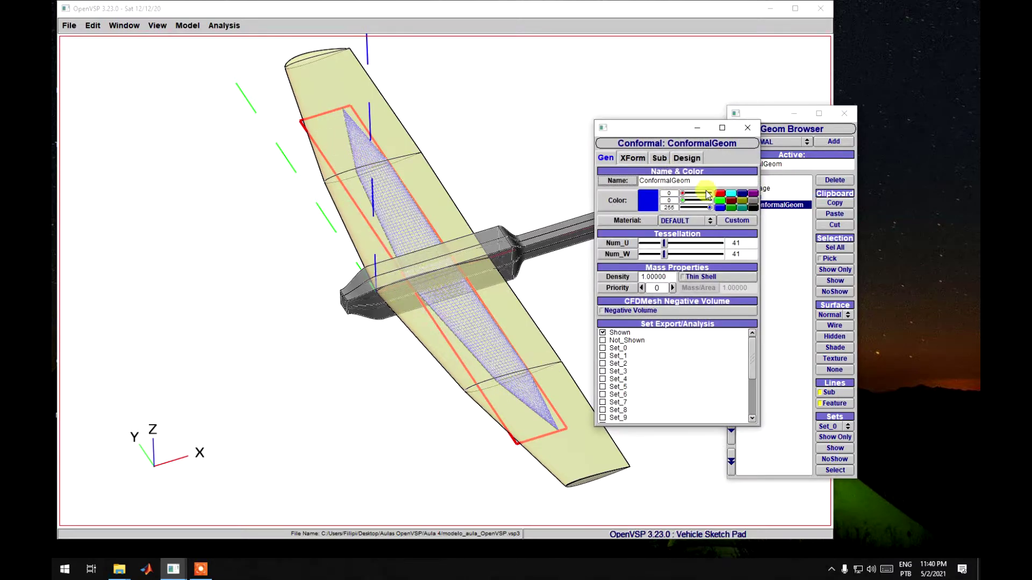
{"action": "left_click", "coordinate": [630, 159]}
{"action": "left_click", "coordinate": [658, 158]}
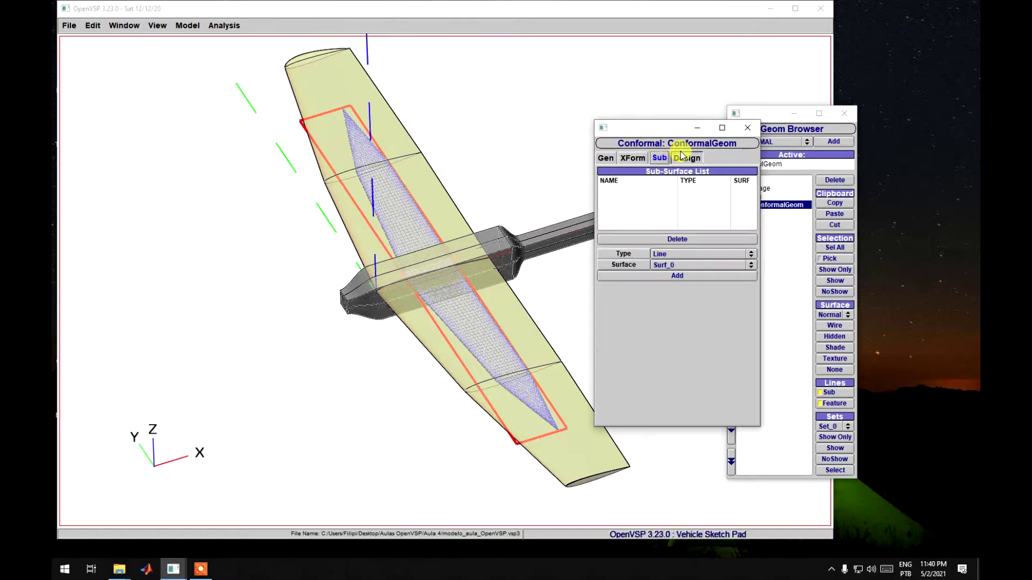
{"action": "left_click", "coordinate": [687, 158]}
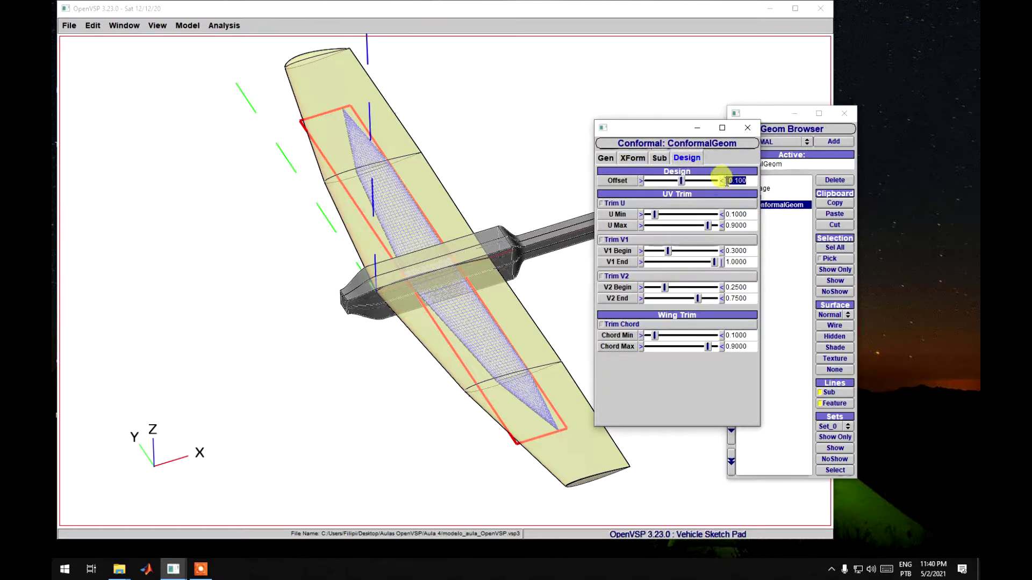
{"action": "key", "text": "Return"}
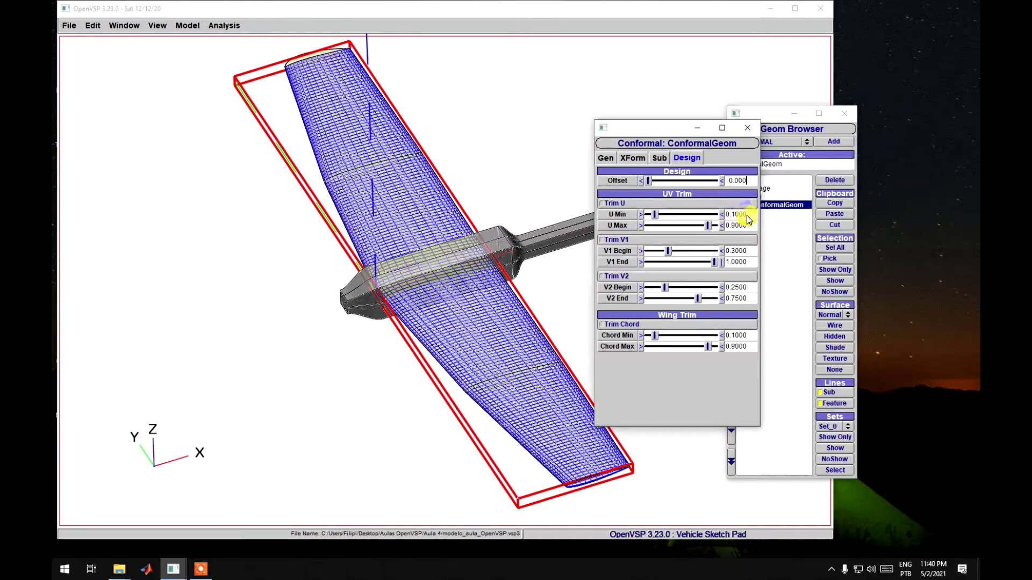
Try the U trim on the conformal component and turn it off again.
{"action": "left_click_drag", "start_coordinate": [747, 215], "coordinate": [713, 217]}
{"action": "left_click", "coordinate": [602, 203]}
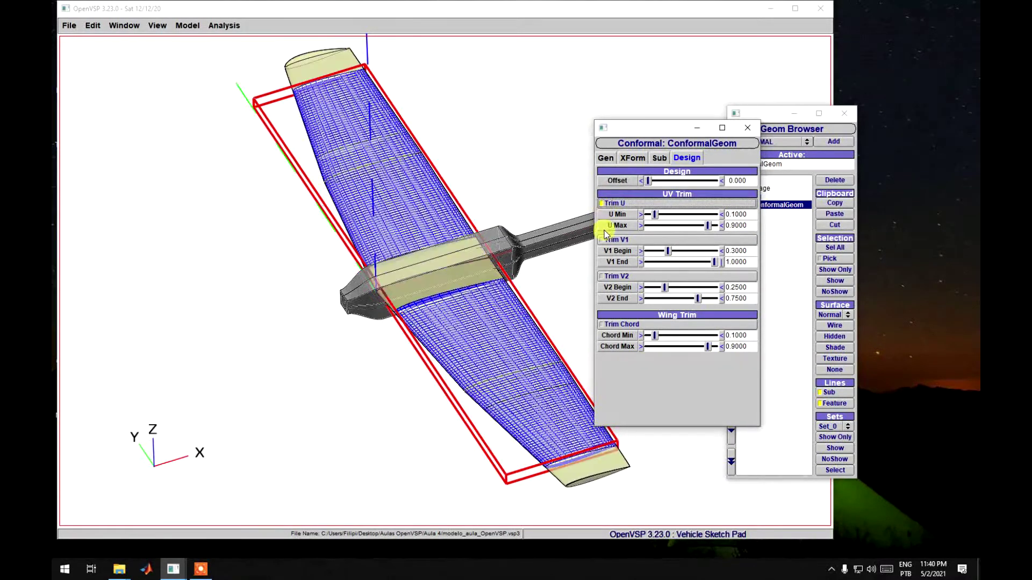
{"action": "left_click", "coordinate": [602, 204]}
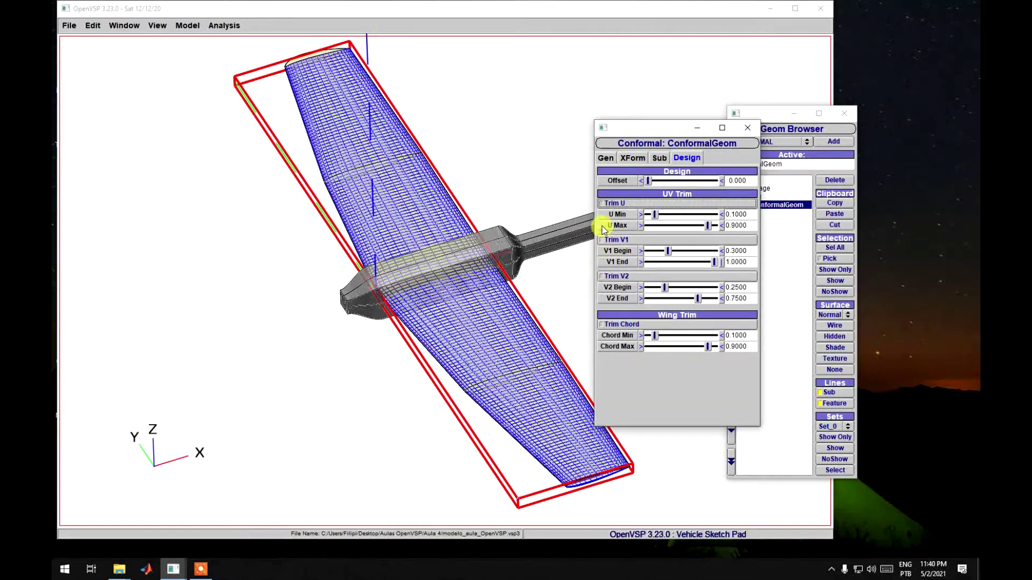
{"action": "left_click", "coordinate": [605, 205]}
{"action": "left_click", "coordinate": [600, 209]}
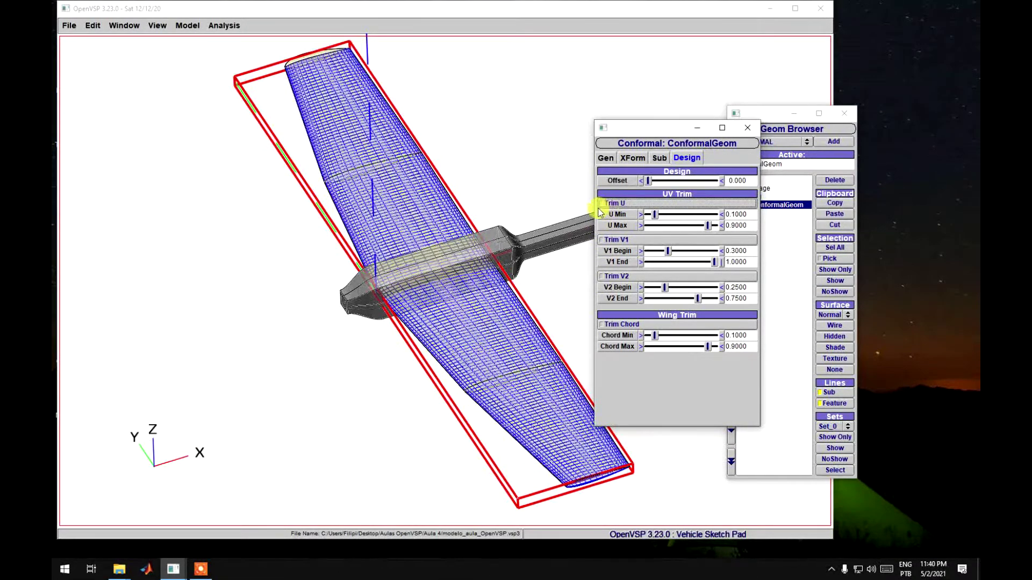
Enable the chord trim on the conformal component and set Chord Min to 0.2.
{"action": "left_click_drag", "start_coordinate": [501, 279], "coordinate": [400, 220]}
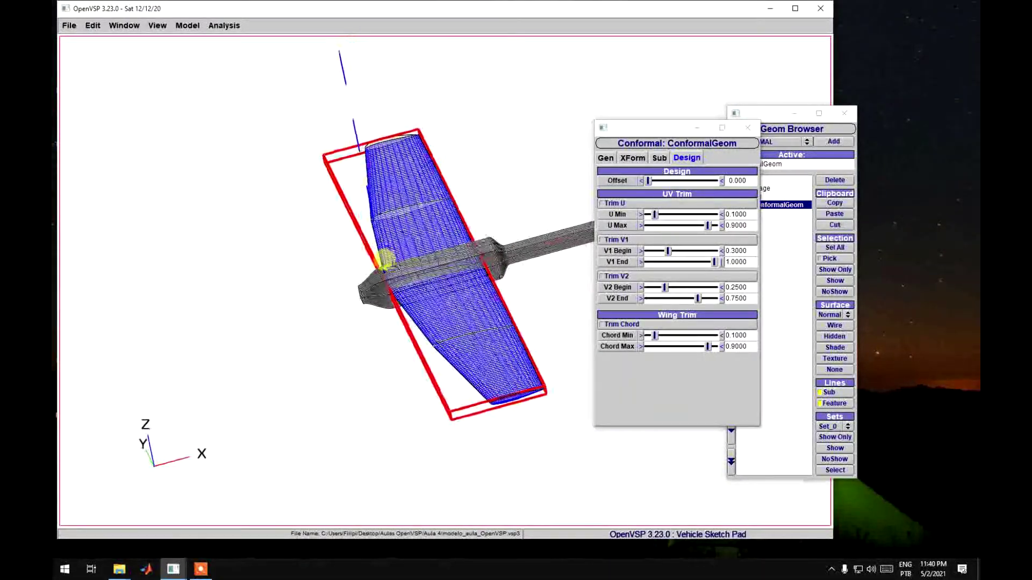
{"action": "left_click_drag", "start_coordinate": [384, 261], "coordinate": [363, 299]}
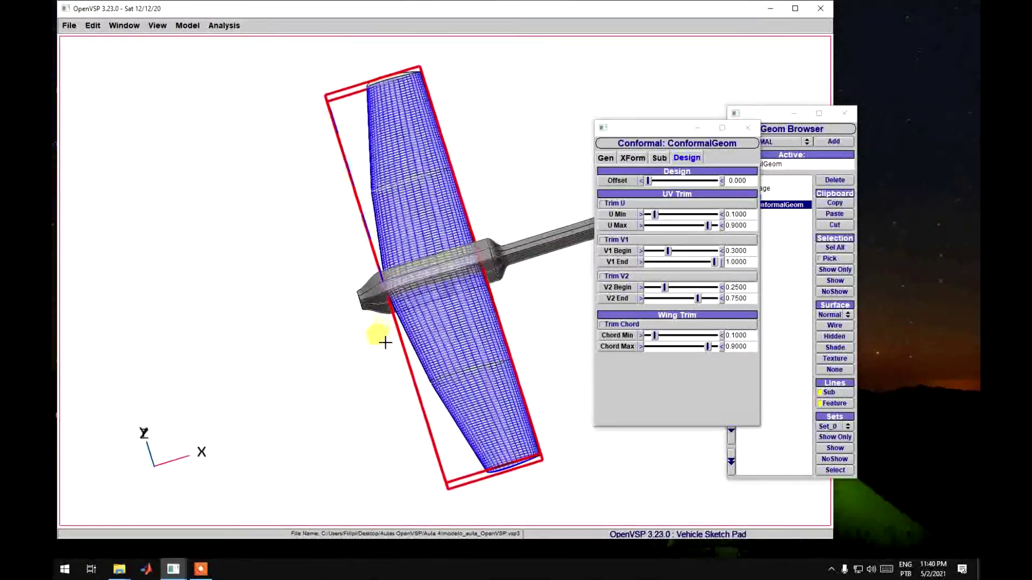
{"action": "mouse_move", "coordinate": [385, 343]}
{"action": "left_mouse_down"}
{"action": "mouse_move", "coordinate": [392, 369]}
{"action": "mouse_move", "coordinate": [377, 325]}
{"action": "left_mouse_up"}
{"action": "left_click_drag", "start_coordinate": [394, 244], "coordinate": [421, 207]}
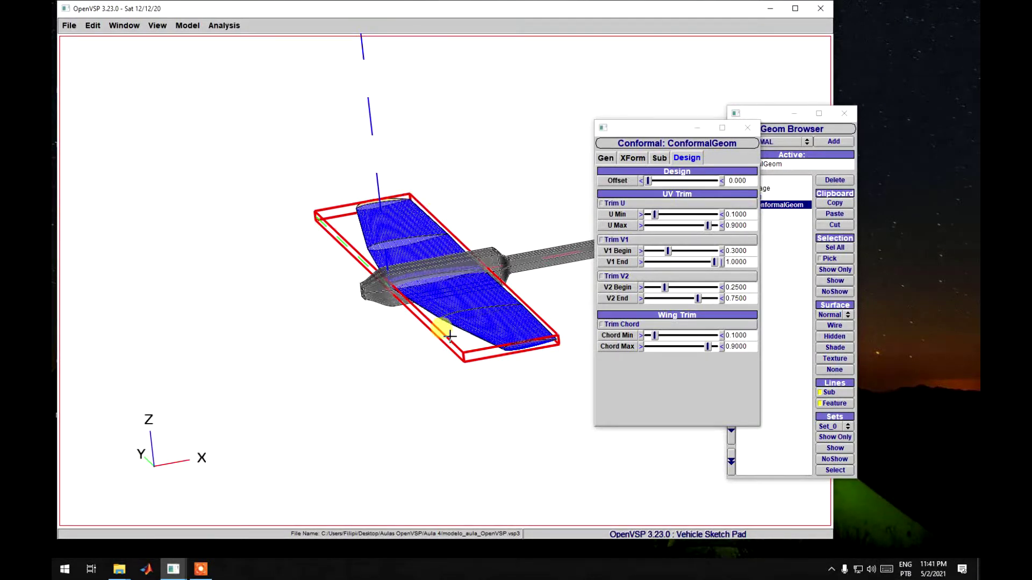
{"action": "left_click_drag", "start_coordinate": [450, 336], "coordinate": [511, 346]}
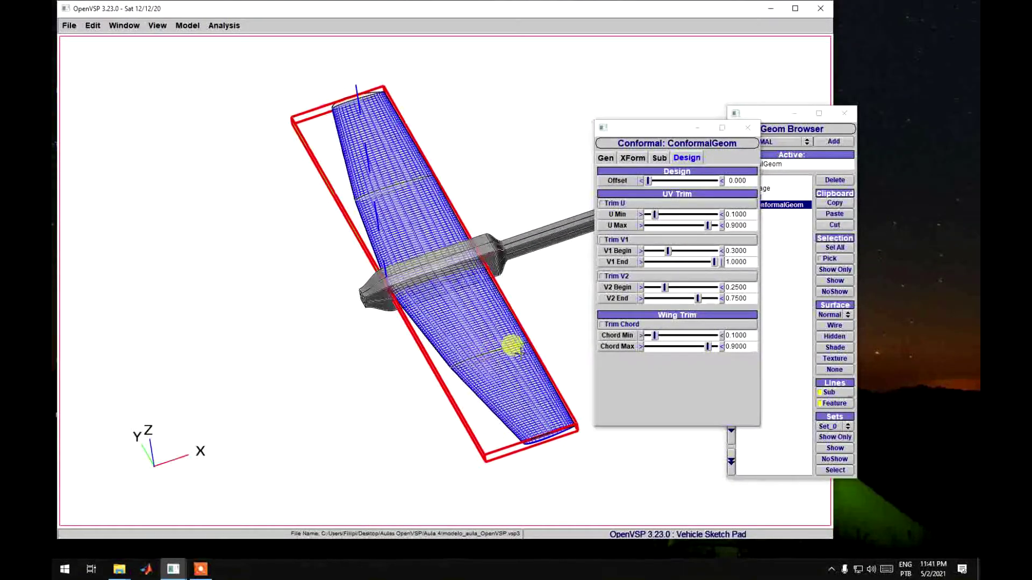
{"action": "left_click", "coordinate": [603, 324]}
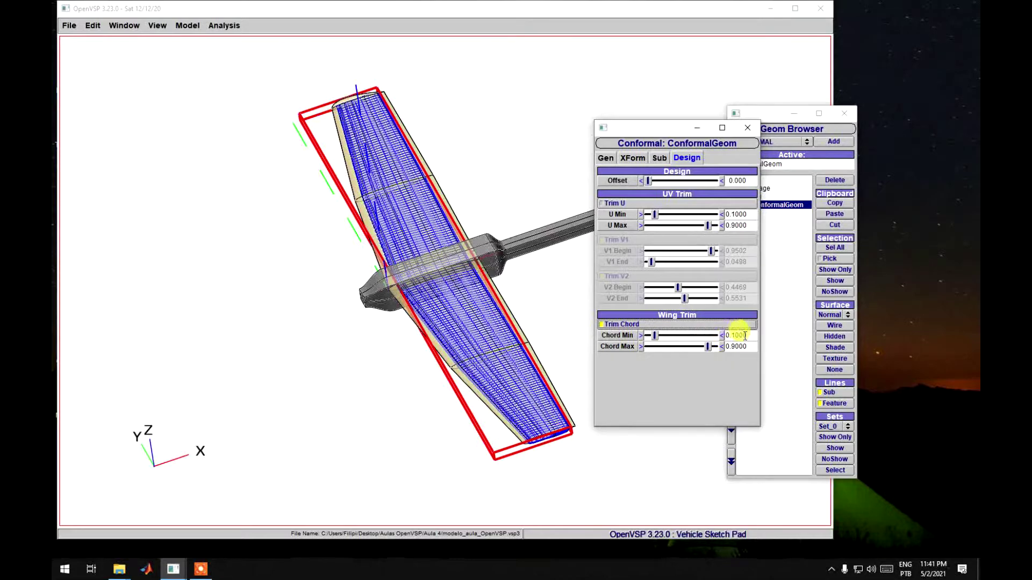
{"action": "left_click_drag", "start_coordinate": [730, 335], "coordinate": [754, 334]}
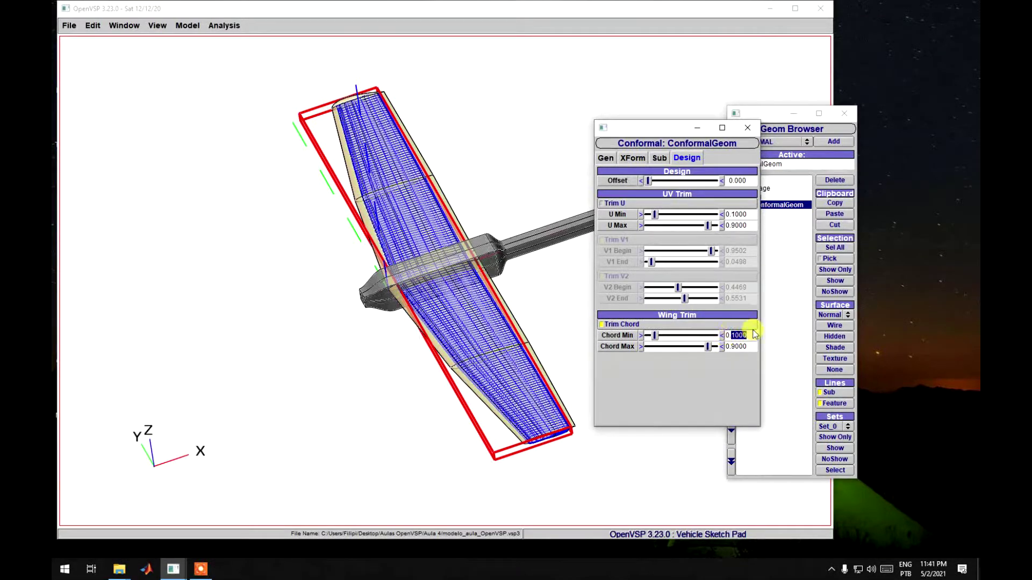
{"action": "type", "text": "20"}
{"action": "key", "text": "Return"}
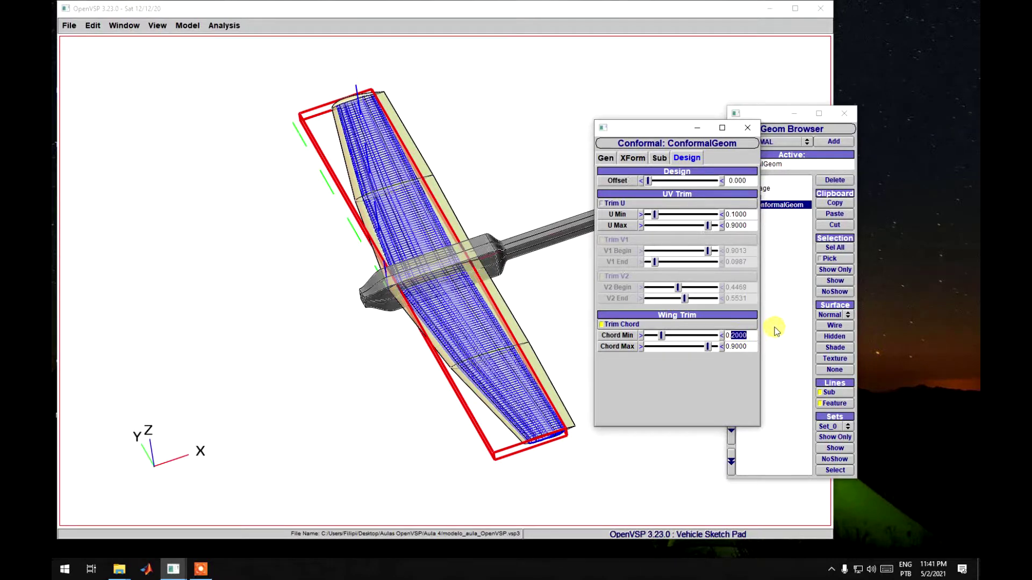
Limit the conformal component's chord trim to a Chord Min of 0.7 and a Chord Max of 0.85.
{"action": "key", "text": "Return"}
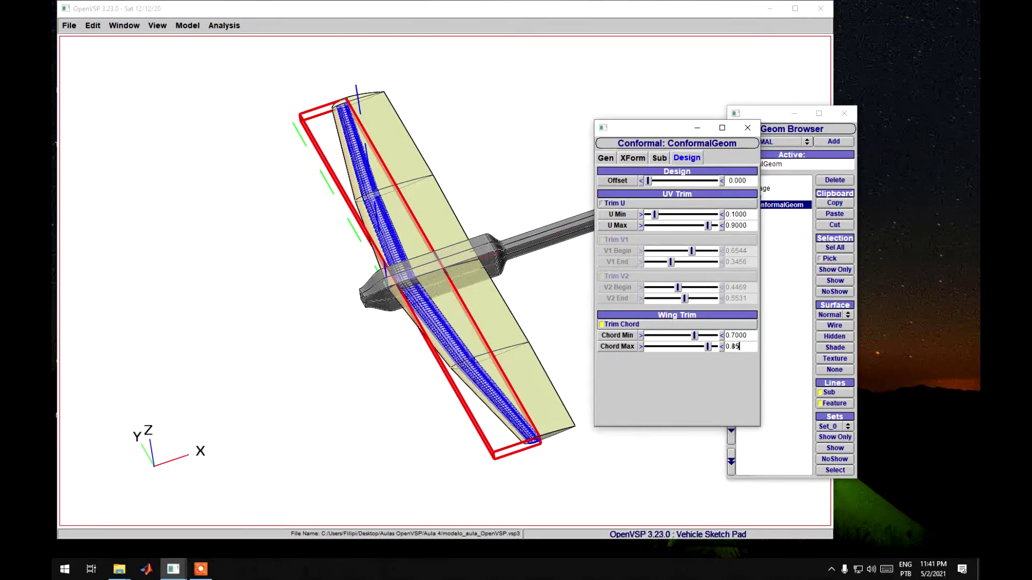
{"action": "key", "text": "Return"}
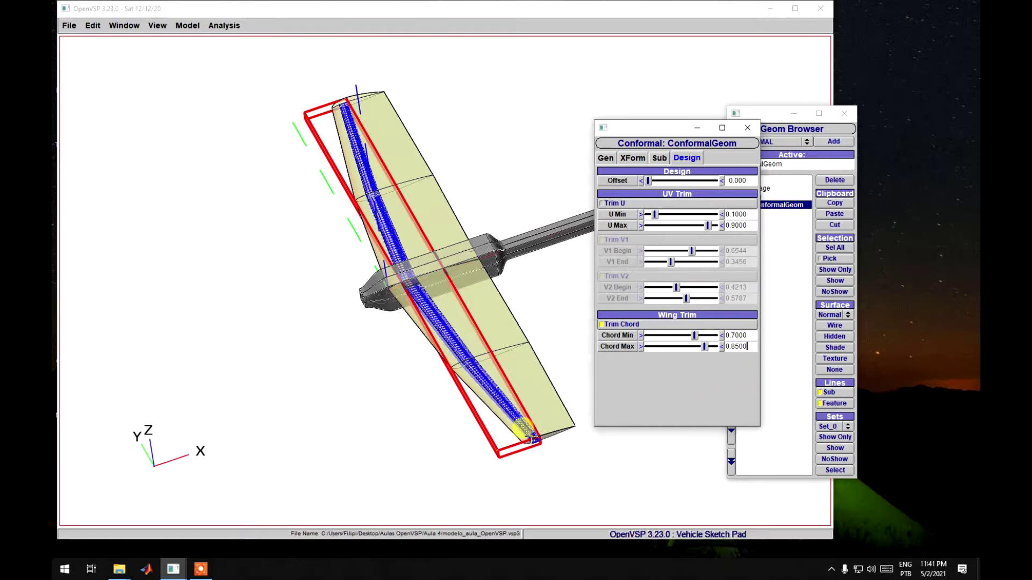
{"action": "scroll", "coordinate": [542, 427], "scroll_direction": "down", "scroll_amount": 5}
{"action": "scroll", "coordinate": [525, 426], "scroll_direction": "up", "scroll_amount": 8}
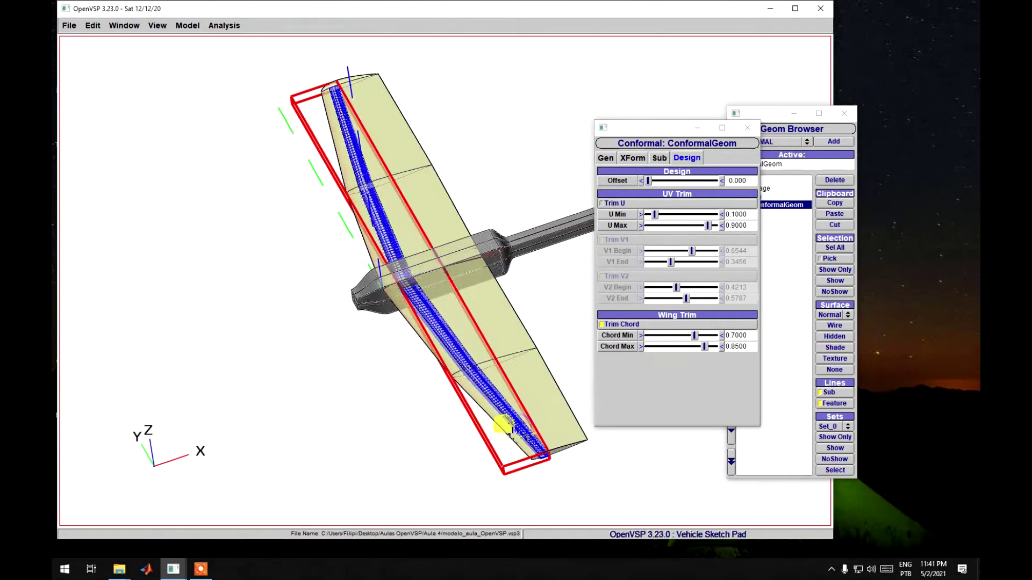
{"action": "left_click_drag", "start_coordinate": [493, 385], "coordinate": [483, 417]}
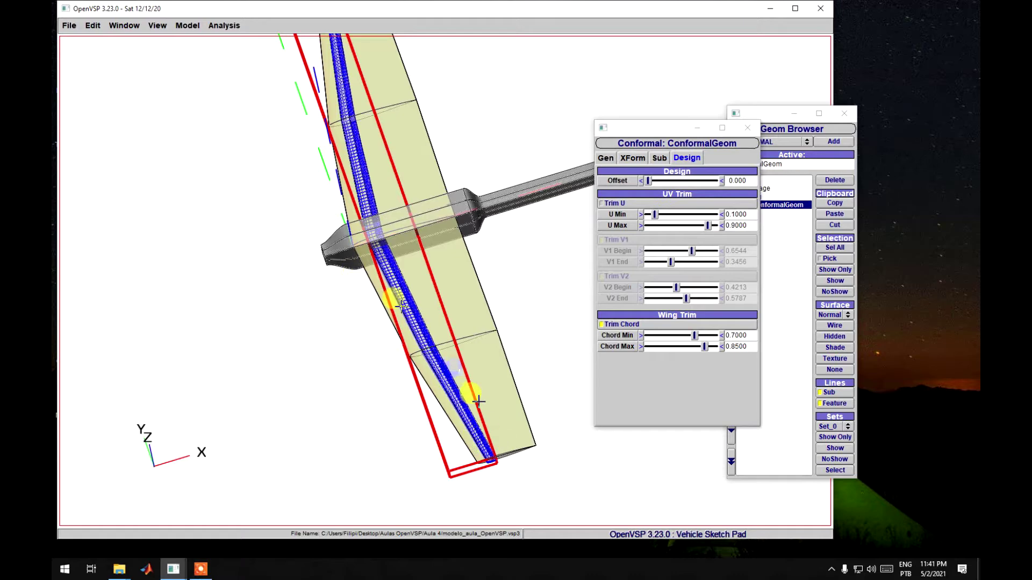
{"action": "mouse_move", "coordinate": [464, 375]}
{"action": "left_mouse_down"}
{"action": "mouse_move", "coordinate": [454, 369]}
{"action": "mouse_move", "coordinate": [438, 416]}
{"action": "mouse_move", "coordinate": [428, 312]}
{"action": "mouse_move", "coordinate": [431, 414]}
{"action": "mouse_move", "coordinate": [441, 425]}
{"action": "mouse_move", "coordinate": [463, 371]}
{"action": "left_mouse_up"}
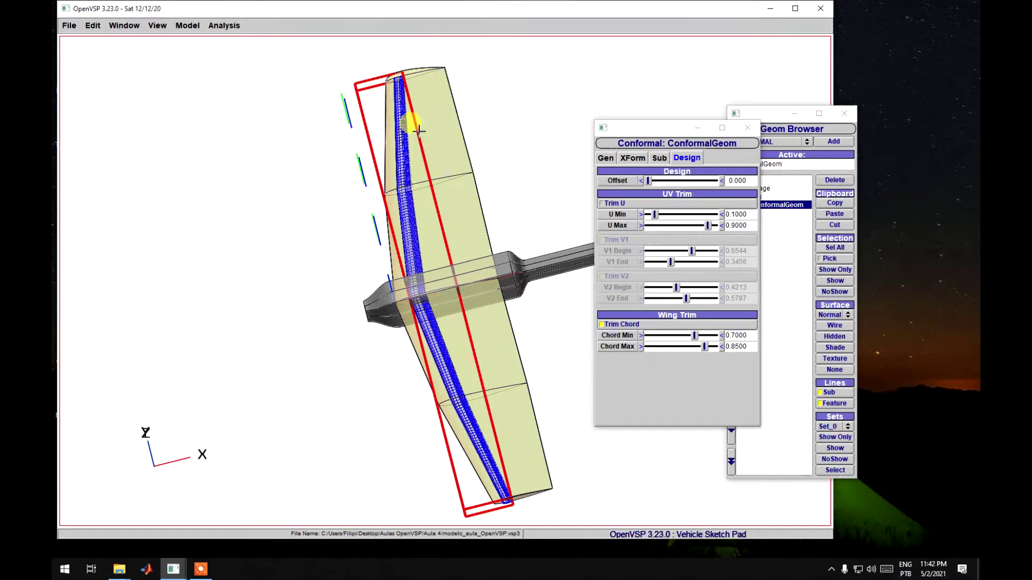
In the conformal component's mass properties, set the density to 0 and enable Thin Shell.
{"action": "left_click", "coordinate": [606, 157]}
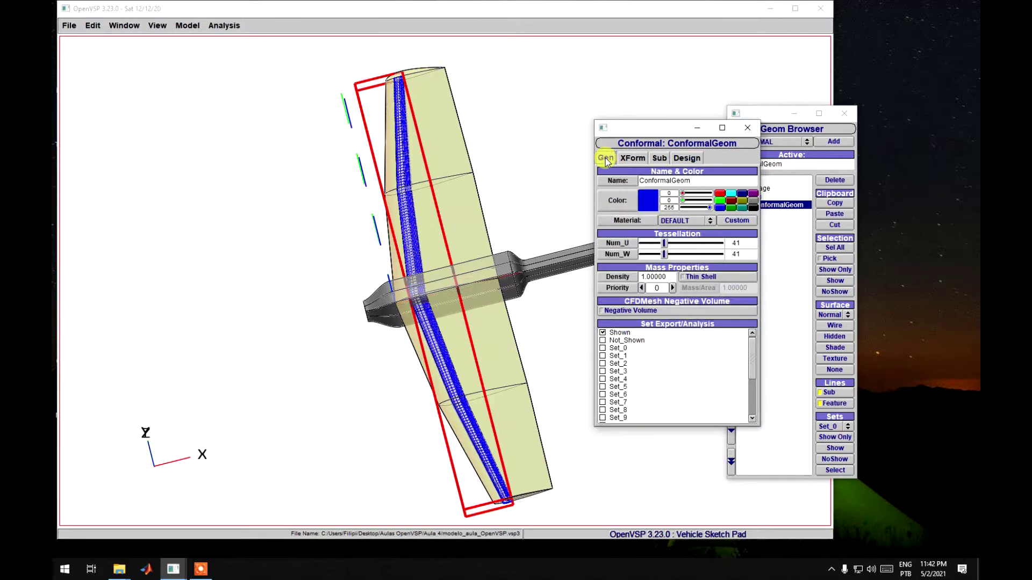
{"action": "left_click", "coordinate": [425, 366]}
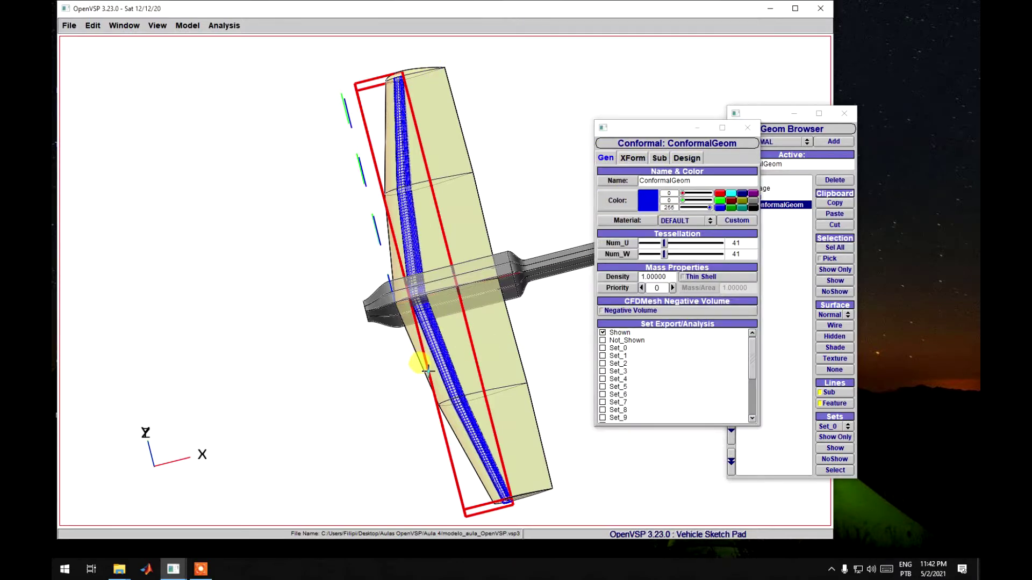
{"action": "scroll", "coordinate": [424, 368], "scroll_direction": "down", "scroll_amount": 5}
{"action": "scroll", "coordinate": [424, 371], "scroll_direction": "up", "scroll_amount": 12}
{"action": "scroll", "coordinate": [425, 382], "scroll_direction": "down", "scroll_amount": 5}
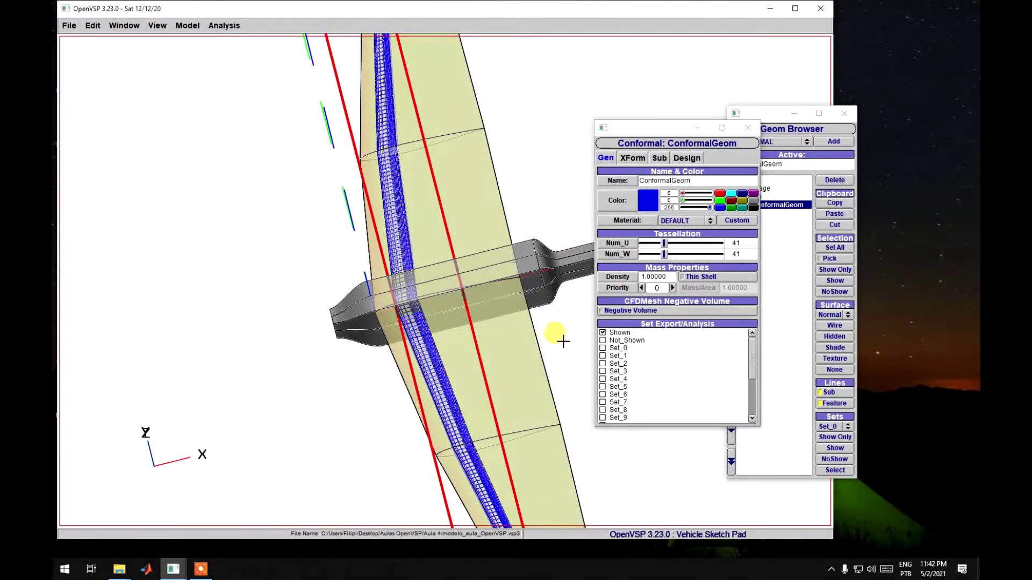
{"action": "left_click_drag", "start_coordinate": [669, 278], "coordinate": [611, 277]}
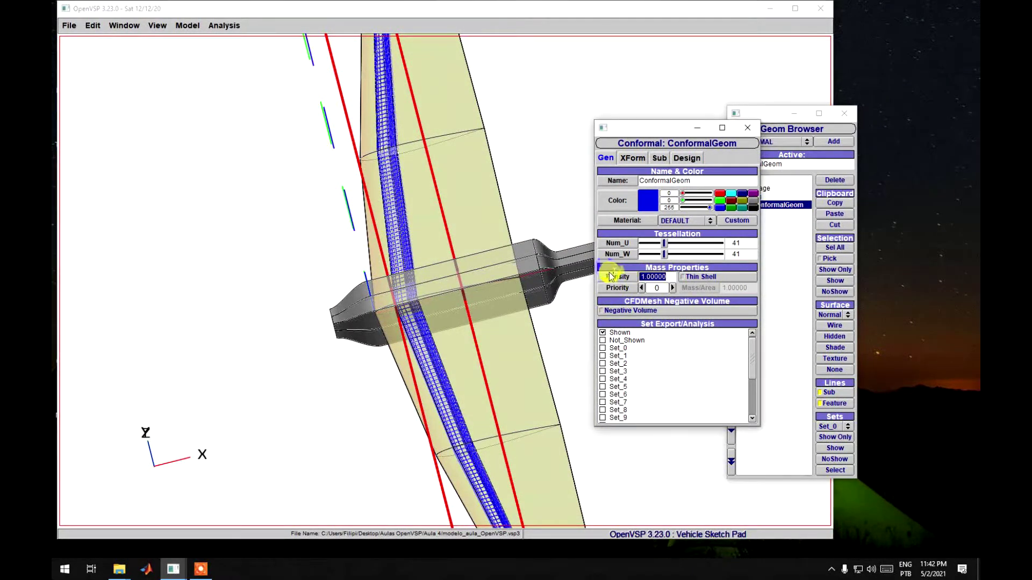
{"action": "type", "text": "0"}
{"action": "left_click", "coordinate": [648, 277]}
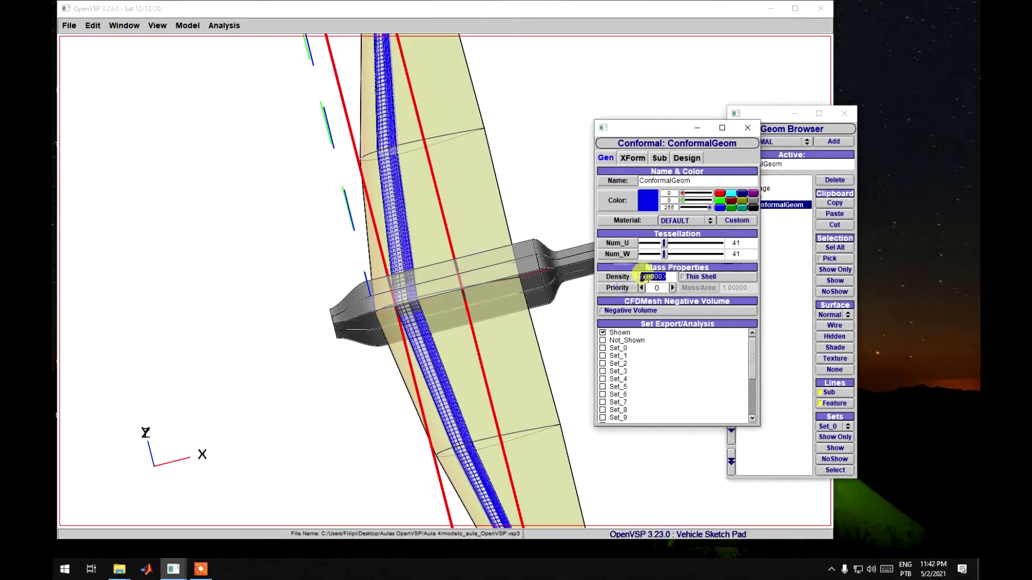
{"action": "left_click", "coordinate": [683, 278]}
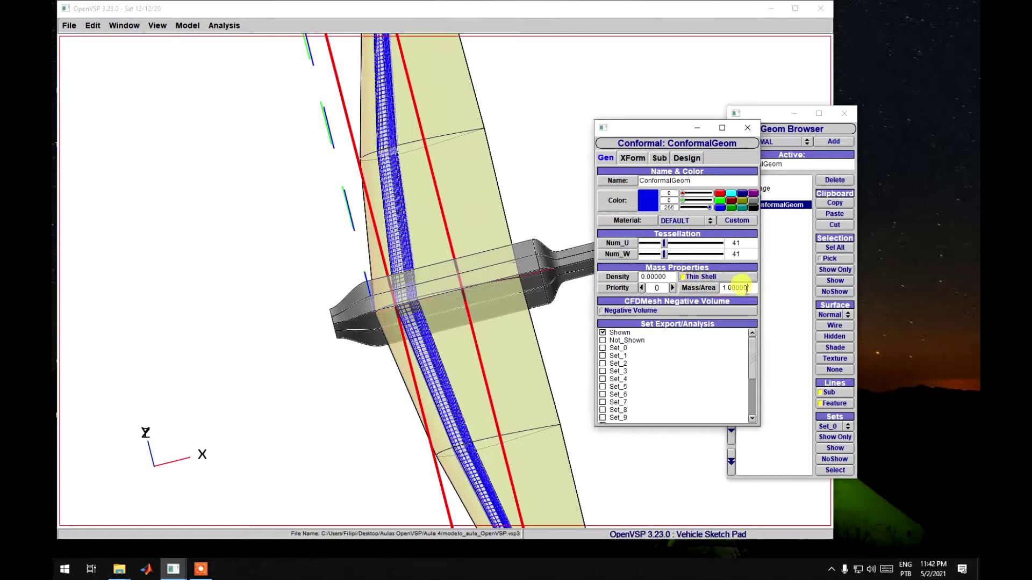
Set the conformal component's Mass/Area to 1800*0.002 and include the component in Set_3.
{"action": "left_click_drag", "start_coordinate": [747, 288], "coordinate": [714, 287]}
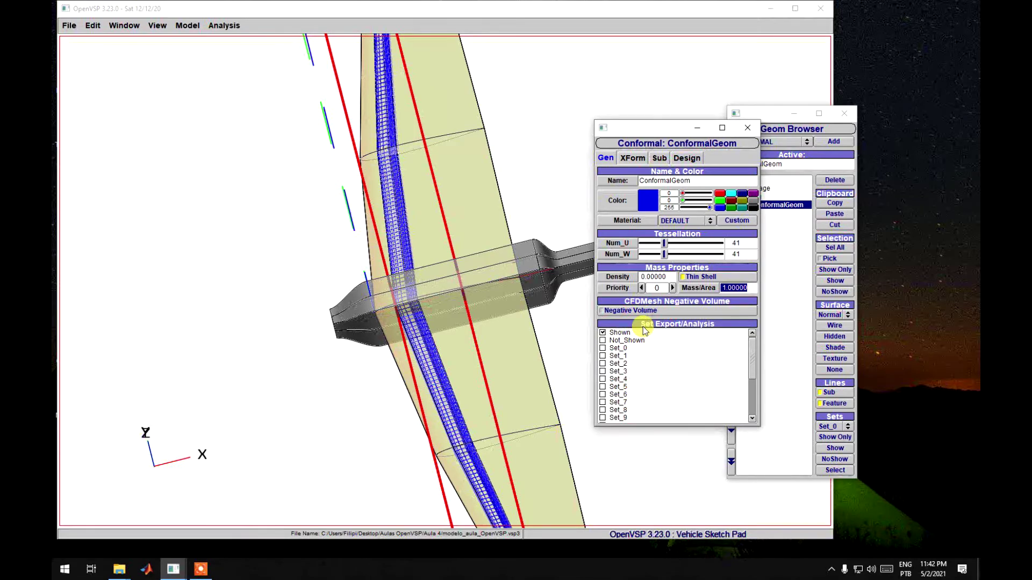
{"action": "type", "text": "1800*"}
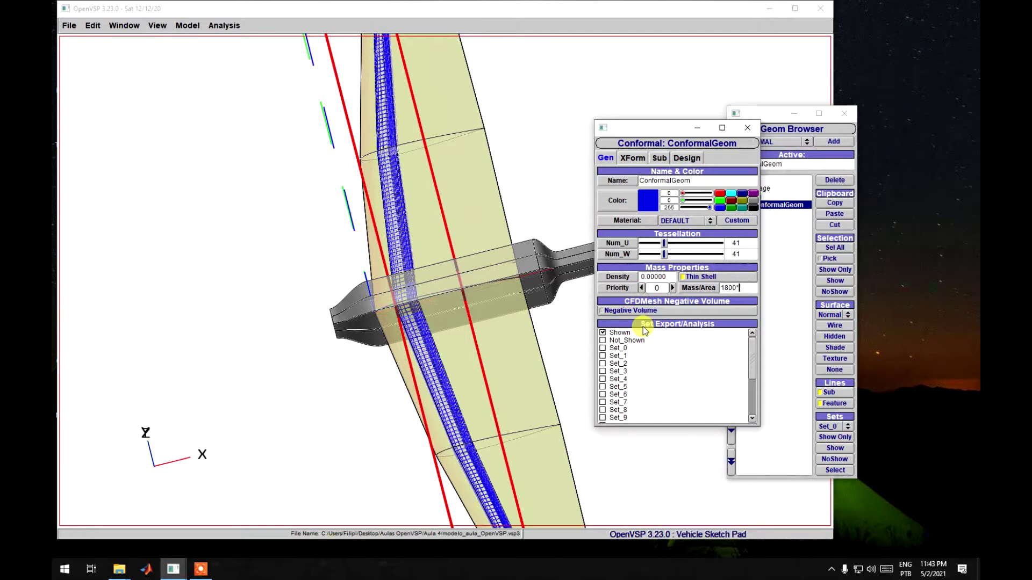
{"action": "type", "text": "0.002"}
{"action": "key", "text": "Return"}
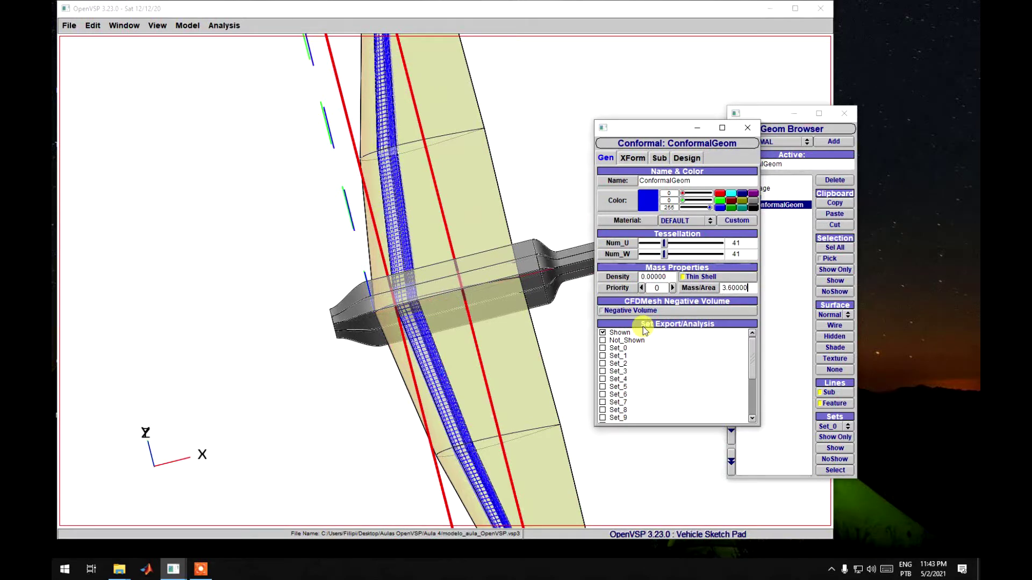
{"action": "left_click_drag", "start_coordinate": [750, 288], "coordinate": [711, 290]}
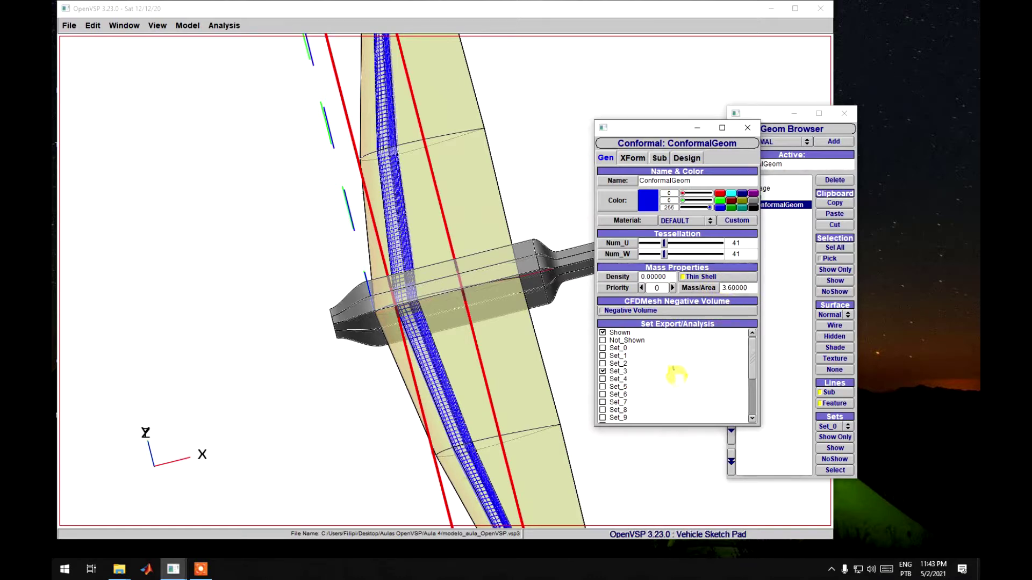
{"action": "left_click", "coordinate": [603, 371]}
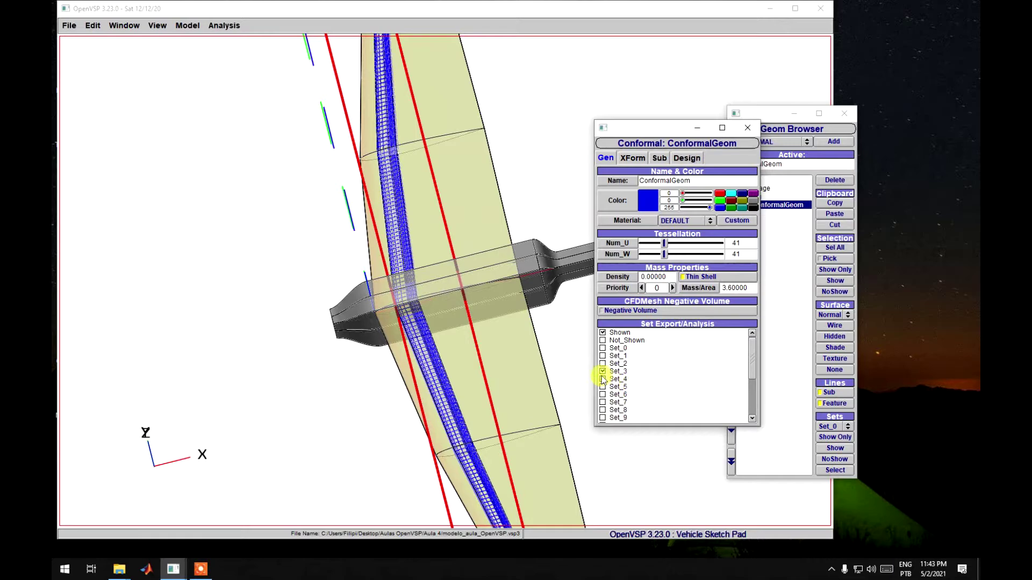
{"action": "left_click", "coordinate": [747, 128]}
Review the wing's mass properties, checking its thin-shell Mass/Area value.
{"action": "scroll", "coordinate": [403, 391], "scroll_direction": "down", "scroll_amount": 5}
{"action": "scroll", "coordinate": [406, 386], "scroll_direction": "up", "scroll_amount": 2}
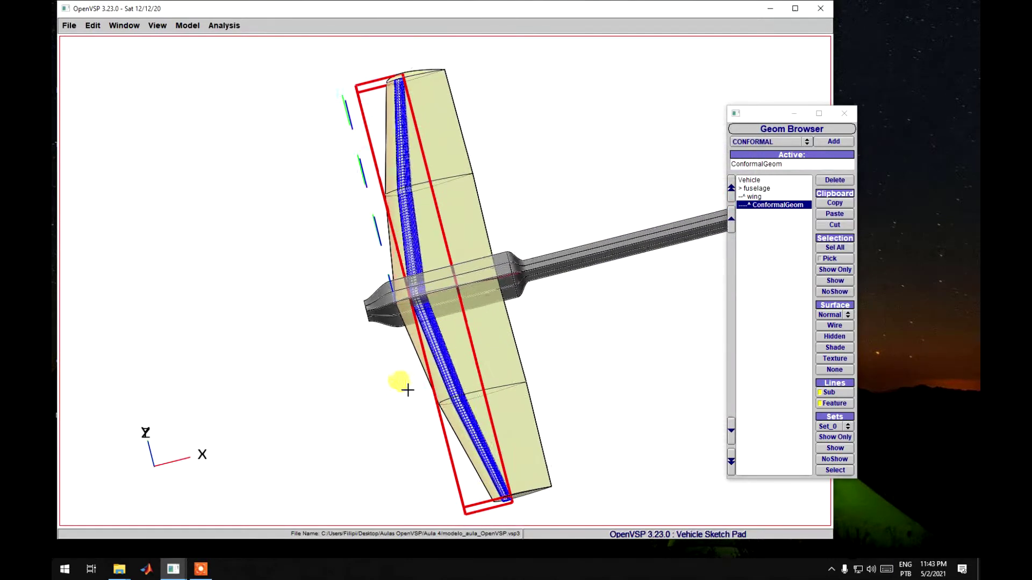
{"action": "mouse_move", "coordinate": [438, 468]}
{"action": "left_mouse_down"}
{"action": "mouse_move", "coordinate": [455, 400]}
{"action": "mouse_move", "coordinate": [458, 470]}
{"action": "mouse_move", "coordinate": [476, 346]}
{"action": "mouse_move", "coordinate": [427, 318]}
{"action": "mouse_move", "coordinate": [433, 437]}
{"action": "mouse_move", "coordinate": [353, 364]}
{"action": "mouse_move", "coordinate": [456, 244]}
{"action": "mouse_move", "coordinate": [429, 438]}
{"action": "mouse_move", "coordinate": [438, 421]}
{"action": "left_mouse_up"}
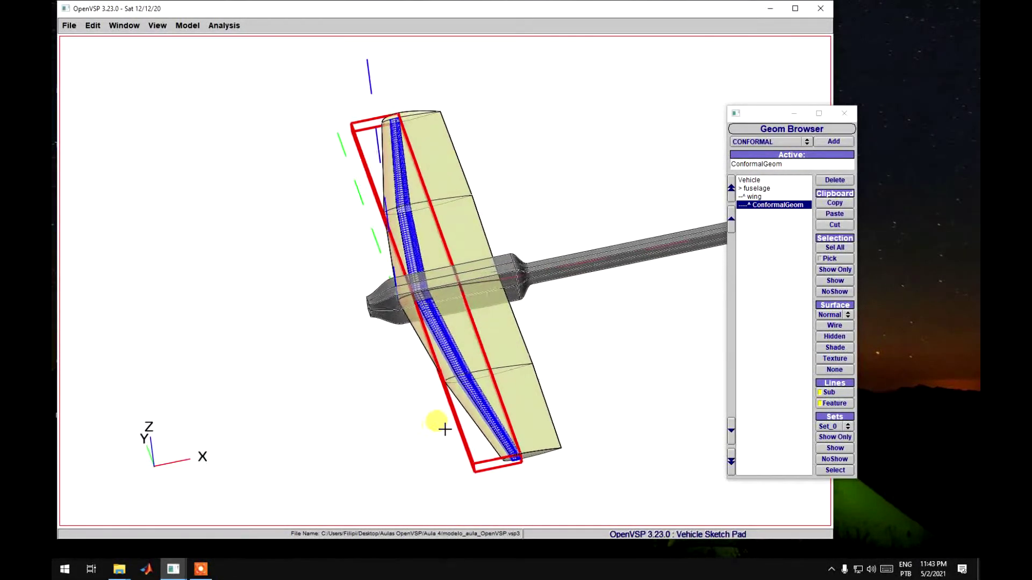
{"action": "double_click", "coordinate": [754, 196]}
{"action": "left_click", "coordinate": [803, 127]}
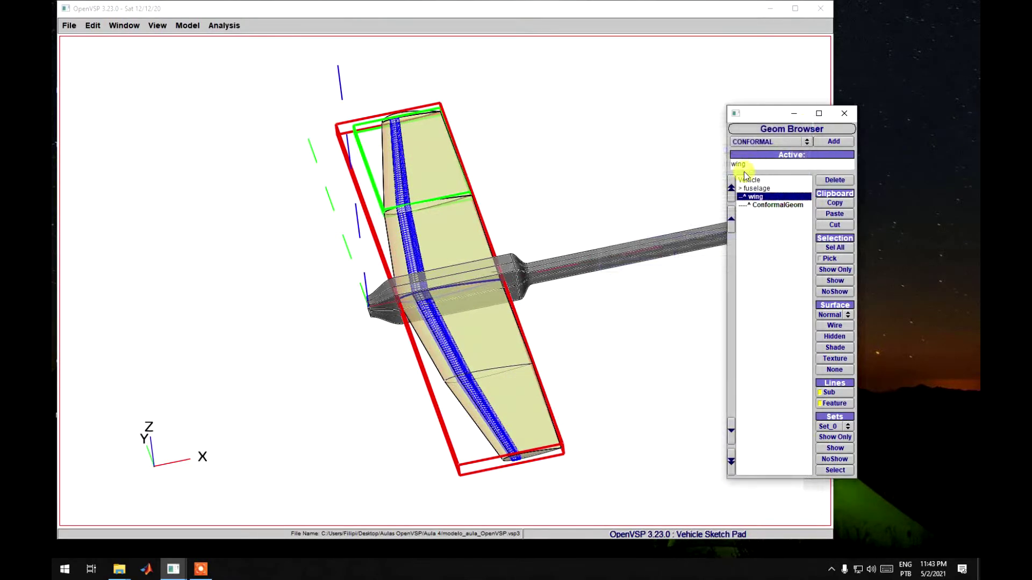
{"action": "double_click", "coordinate": [752, 197]}
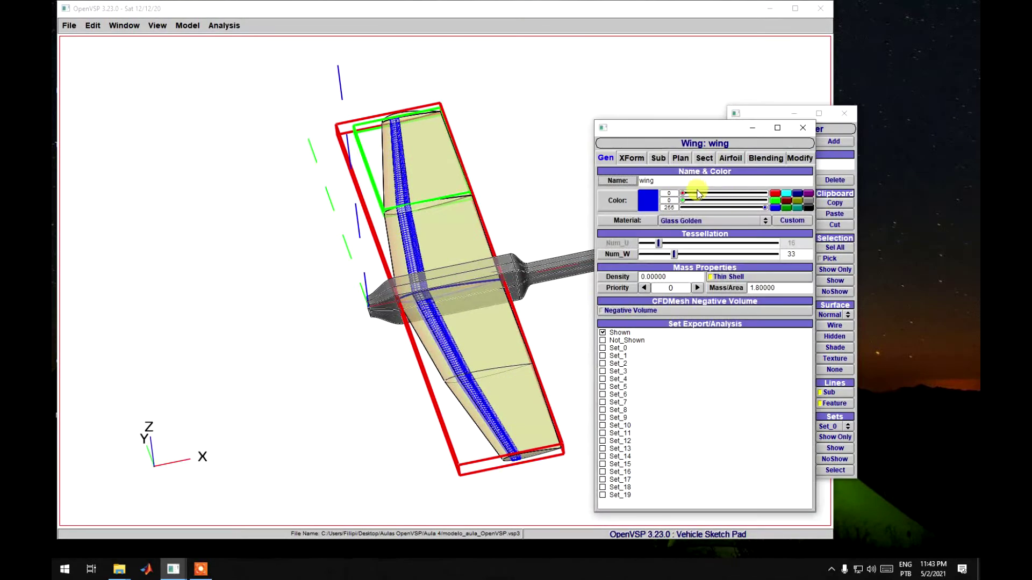
{"action": "left_click_drag", "start_coordinate": [776, 288], "coordinate": [744, 293]}
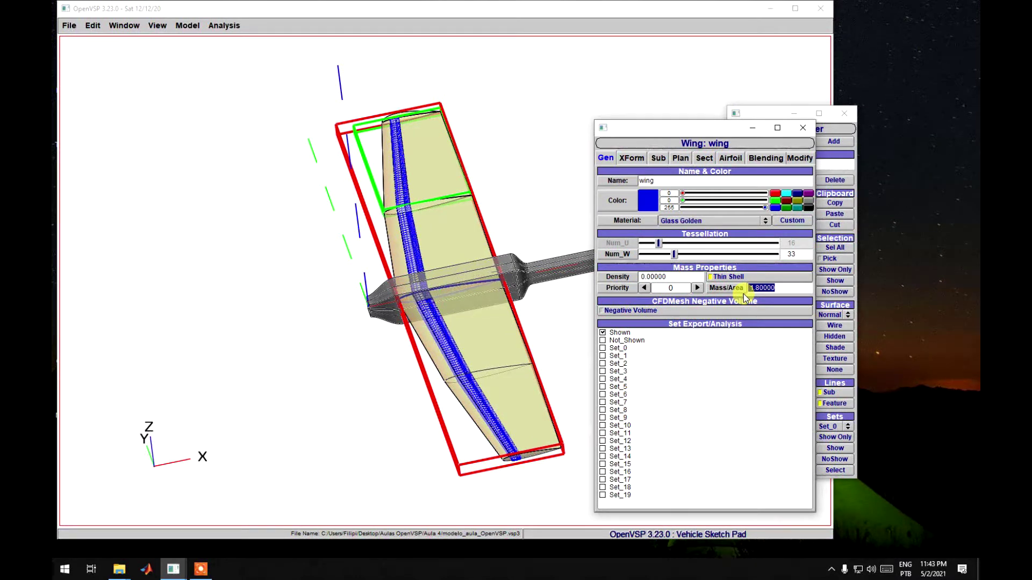
{"action": "left_click", "coordinate": [803, 127]}
{"action": "left_click_drag", "start_coordinate": [687, 249], "coordinate": [585, 380]}
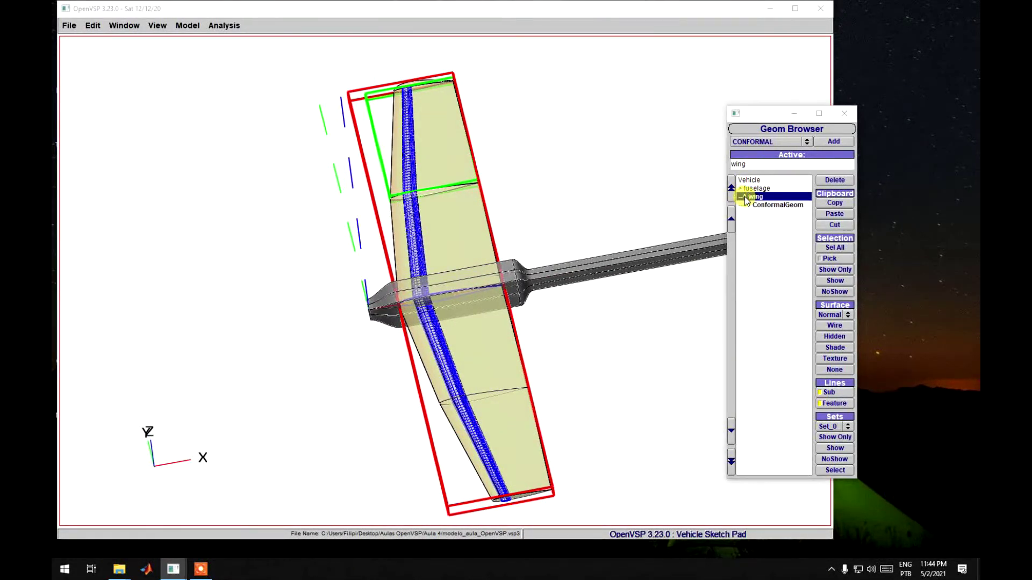
Add a second conformal component under the wing and set its offset to 0.
{"action": "double_click", "coordinate": [745, 196]}
{"action": "left_click", "coordinate": [801, 131]}
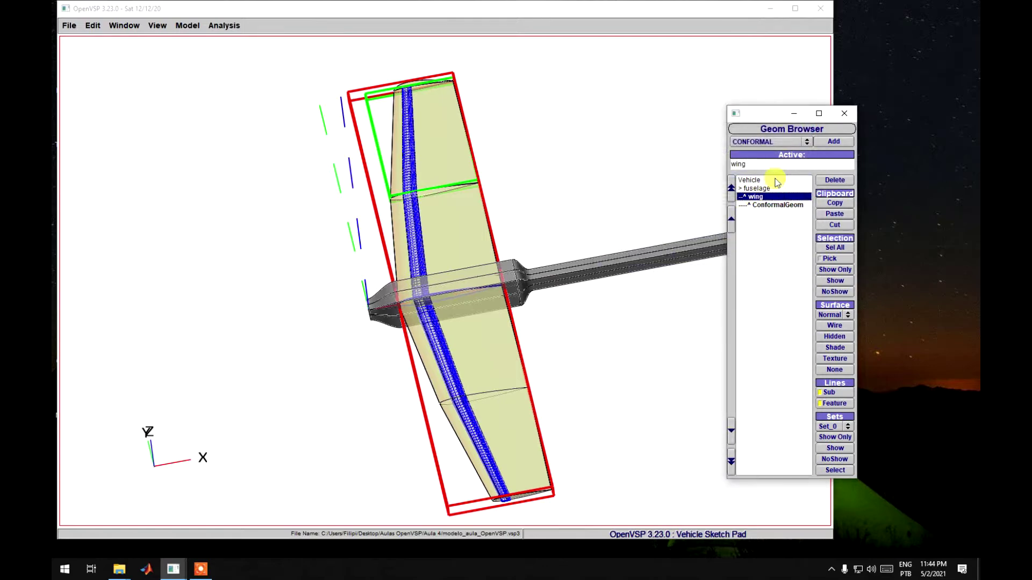
{"action": "left_click", "coordinate": [831, 142]}
{"action": "left_click", "coordinate": [686, 158]}
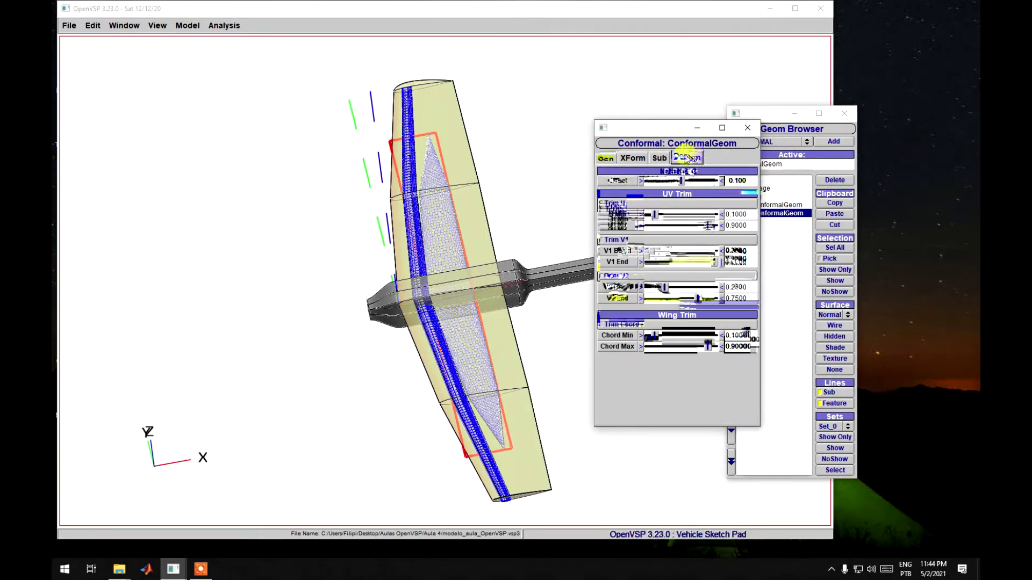
{"action": "left_click_drag", "start_coordinate": [747, 180], "coordinate": [717, 176]}
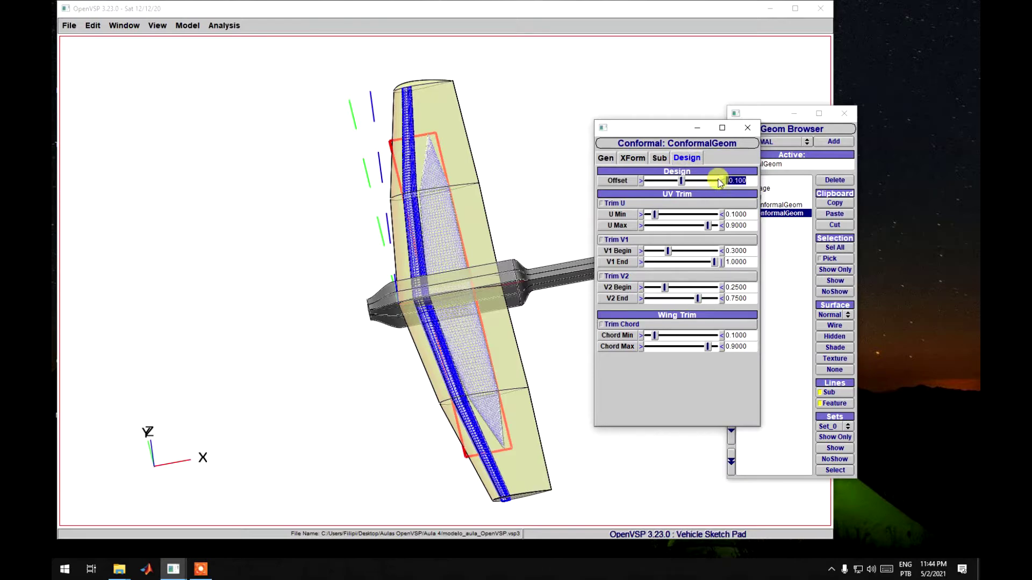
{"action": "key", "text": "Return"}
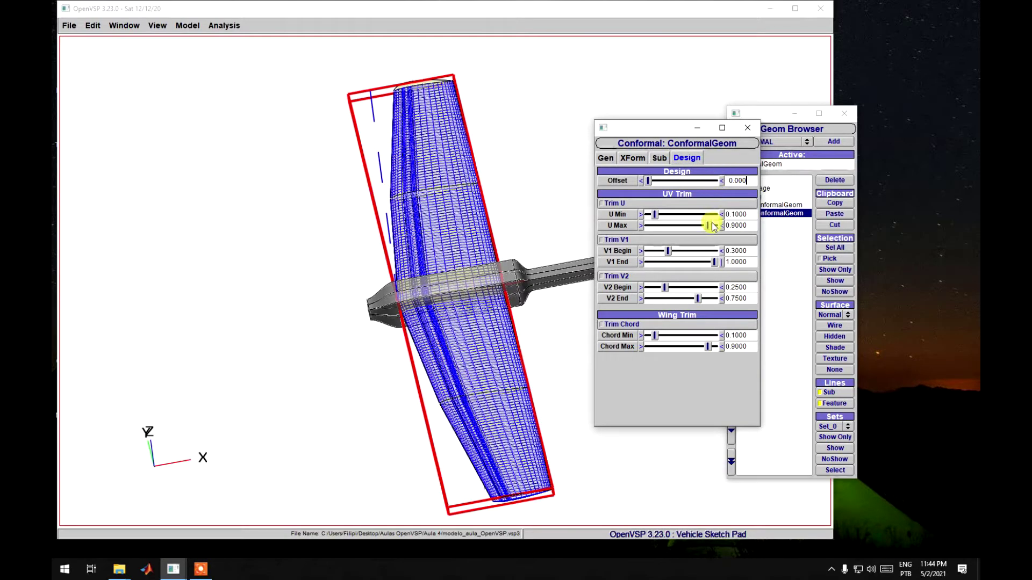
Enable the U trim on the second conformal component with U Min 0.2 and U Max 0.21.
{"action": "left_click", "coordinate": [602, 203]}
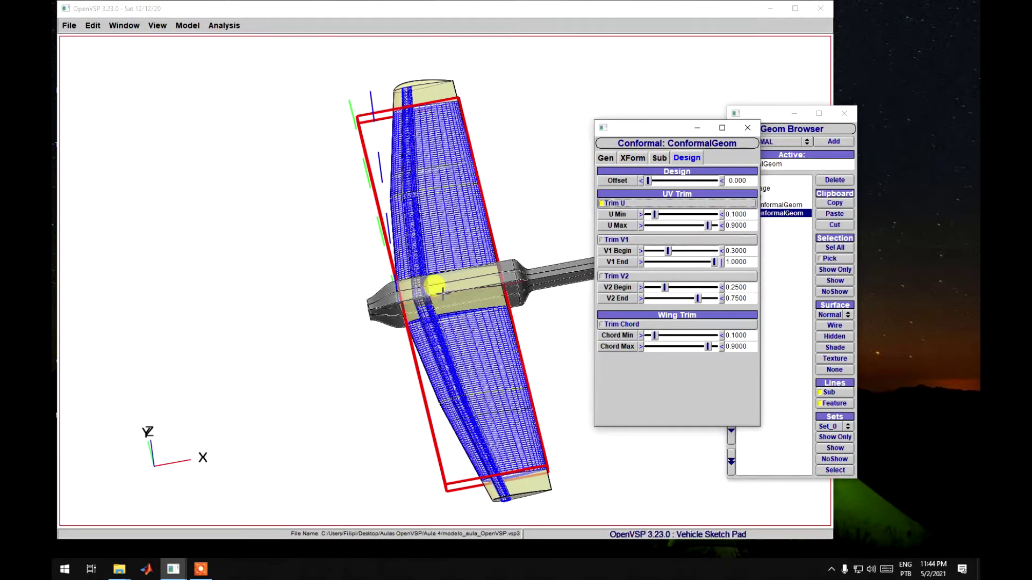
{"action": "left_click", "coordinate": [746, 214]}
{"action": "left_click_drag", "start_coordinate": [750, 215], "coordinate": [733, 215]}
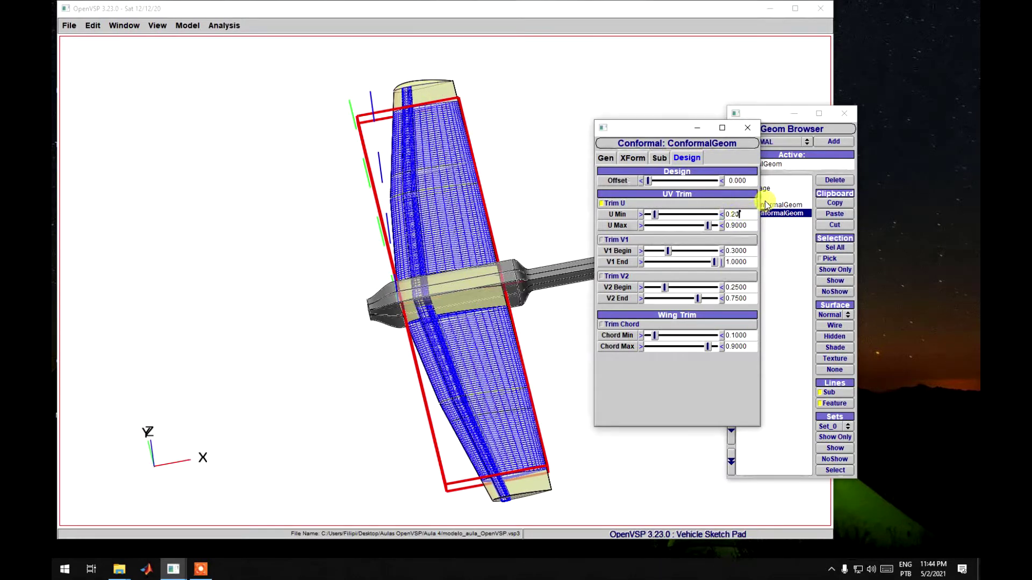
{"action": "type", "text": "20"}
{"action": "key", "text": "Return"}
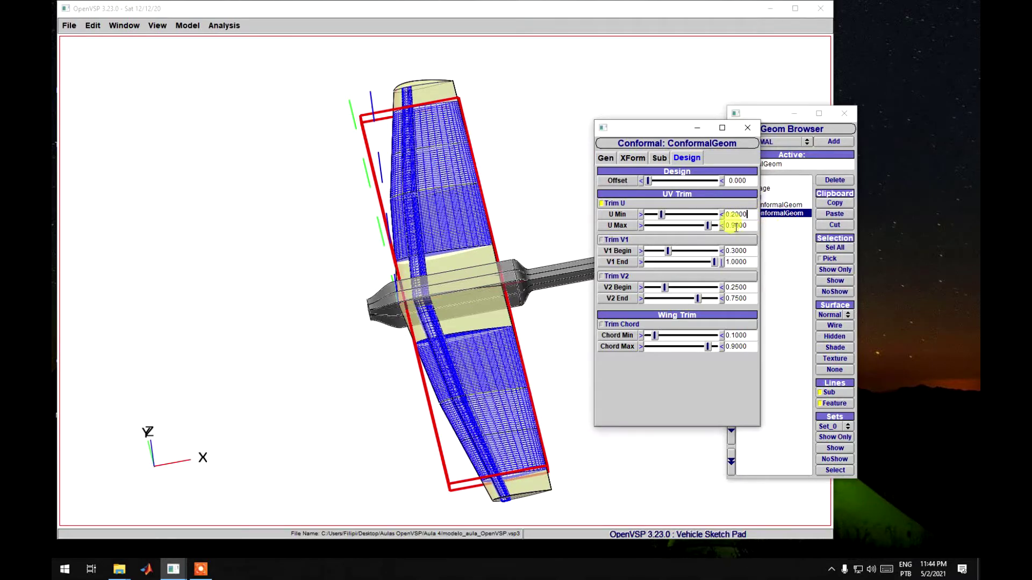
{"action": "left_click_drag", "start_coordinate": [732, 227], "coordinate": [749, 236]}
{"action": "type", "text": "2"}
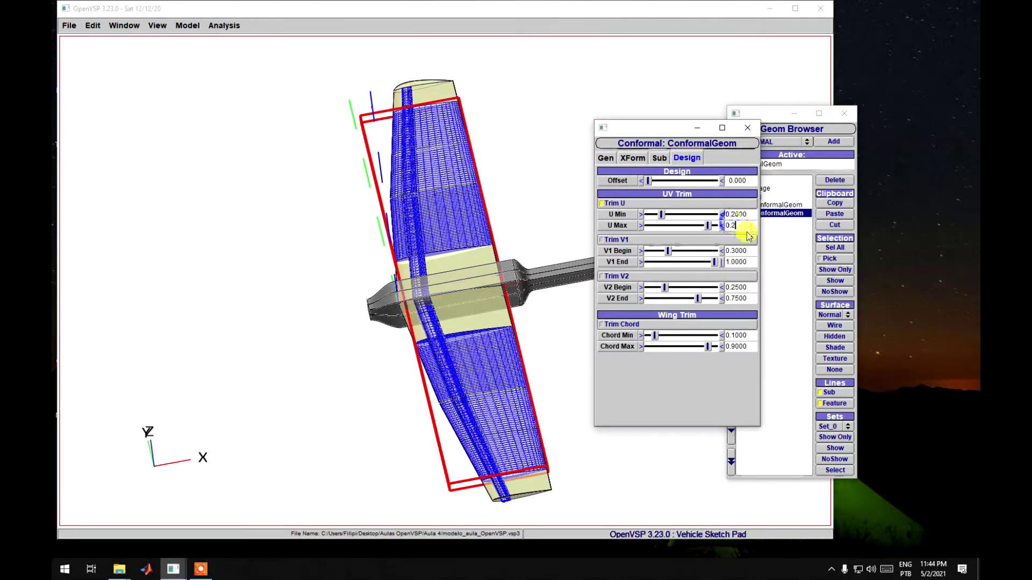
{"action": "type", "text": "1"}
{"action": "key", "text": "Return"}
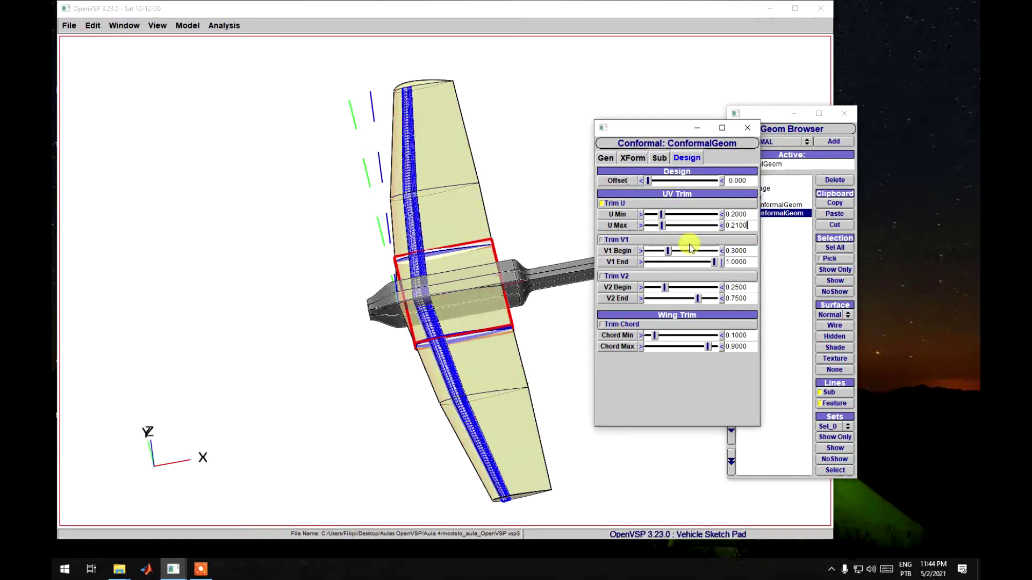
Examine the thin U-trimmed rib sections inside the wing on both sides of the fuselage and their U limits.
{"action": "scroll", "coordinate": [454, 277], "scroll_direction": "up", "scroll_amount": 6}
{"action": "right_click_drag", "start_coordinate": [458, 294], "coordinate": [407, 365]}
{"action": "left_click_drag", "start_coordinate": [407, 365], "coordinate": [455, 354]}
{"action": "scroll", "coordinate": [454, 362], "scroll_direction": "up", "scroll_amount": 5}
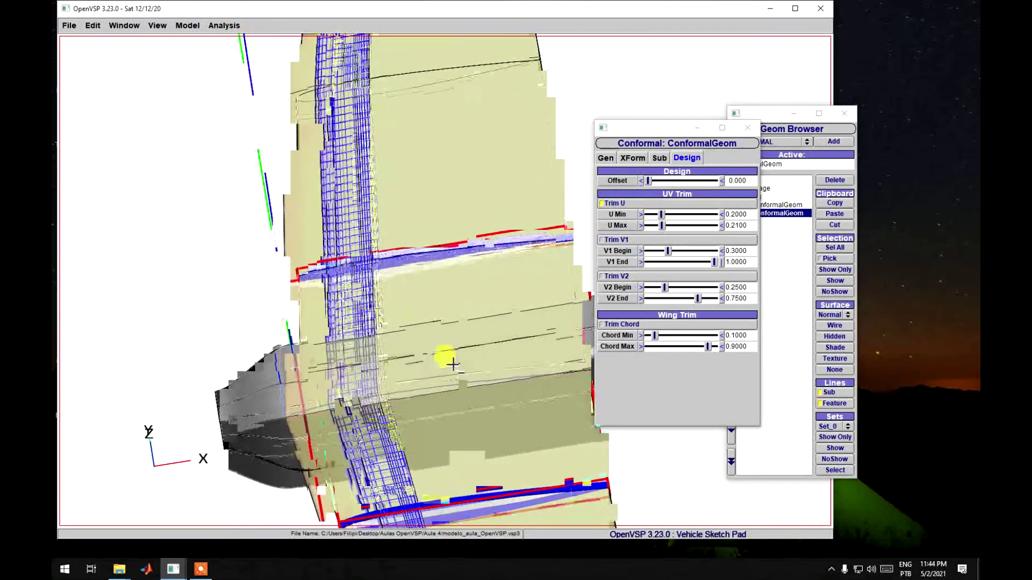
{"action": "scroll", "coordinate": [454, 364], "scroll_direction": "down", "scroll_amount": 5}
{"action": "scroll", "coordinate": [456, 365], "scroll_direction": "up", "scroll_amount": 2}
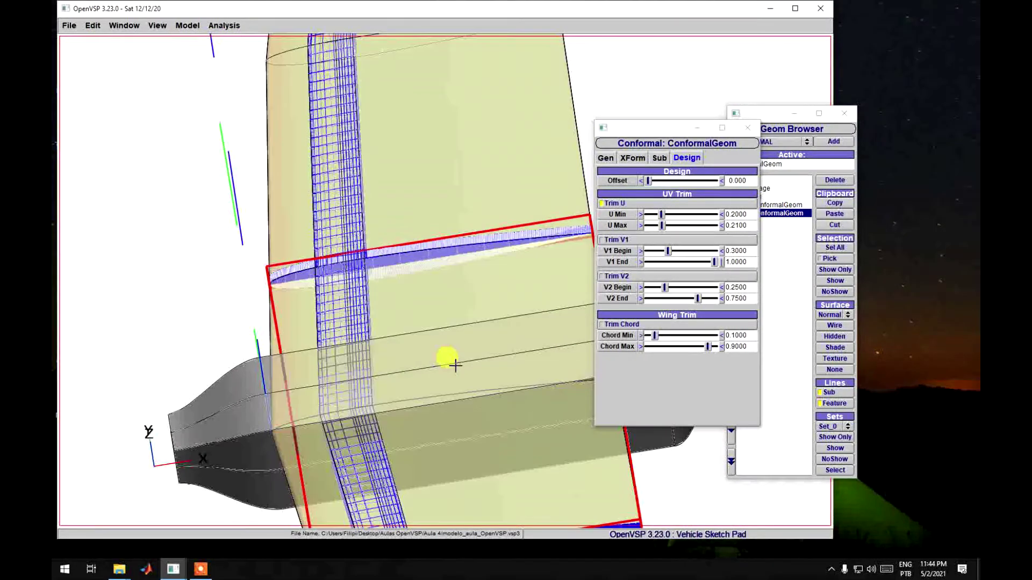
{"action": "scroll", "coordinate": [456, 365], "scroll_direction": "up", "scroll_amount": 3}
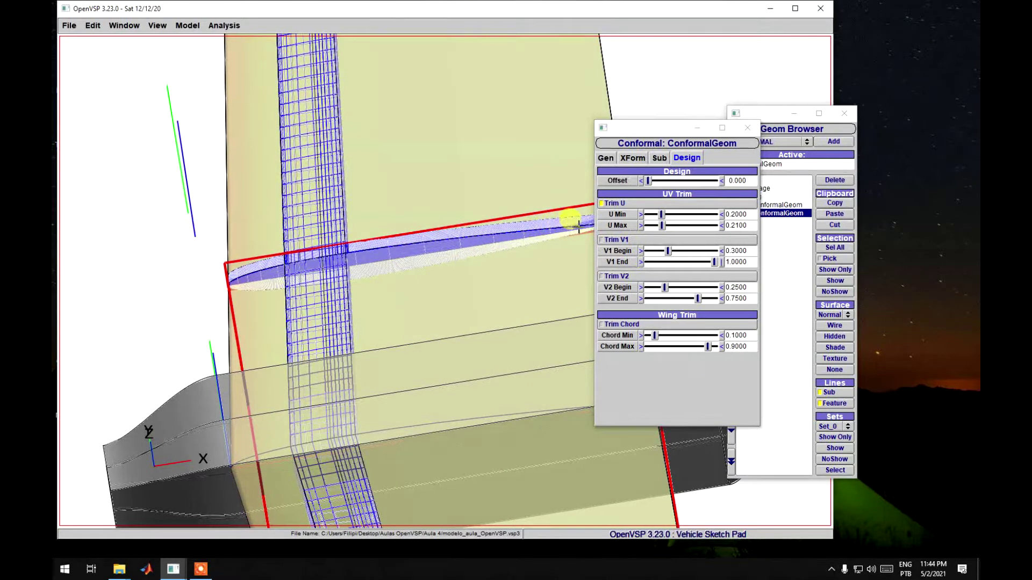
{"action": "scroll", "coordinate": [492, 304], "scroll_direction": "down", "scroll_amount": 1}
{"action": "scroll", "coordinate": [488, 295], "scroll_direction": "down", "scroll_amount": 1}
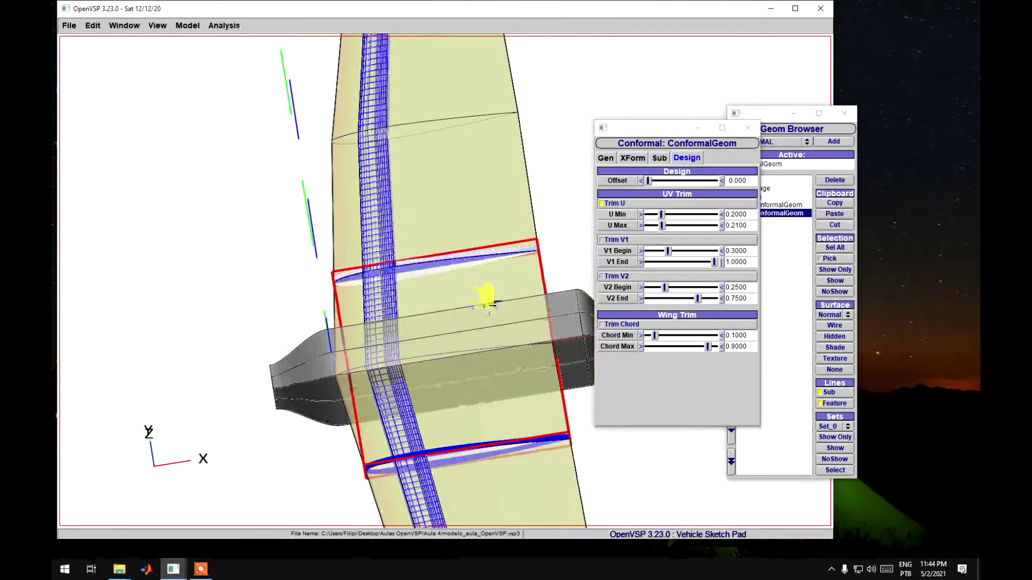
{"action": "scroll", "coordinate": [492, 298], "scroll_direction": "up", "scroll_amount": 2}
{"action": "left_click", "coordinate": [738, 214]}
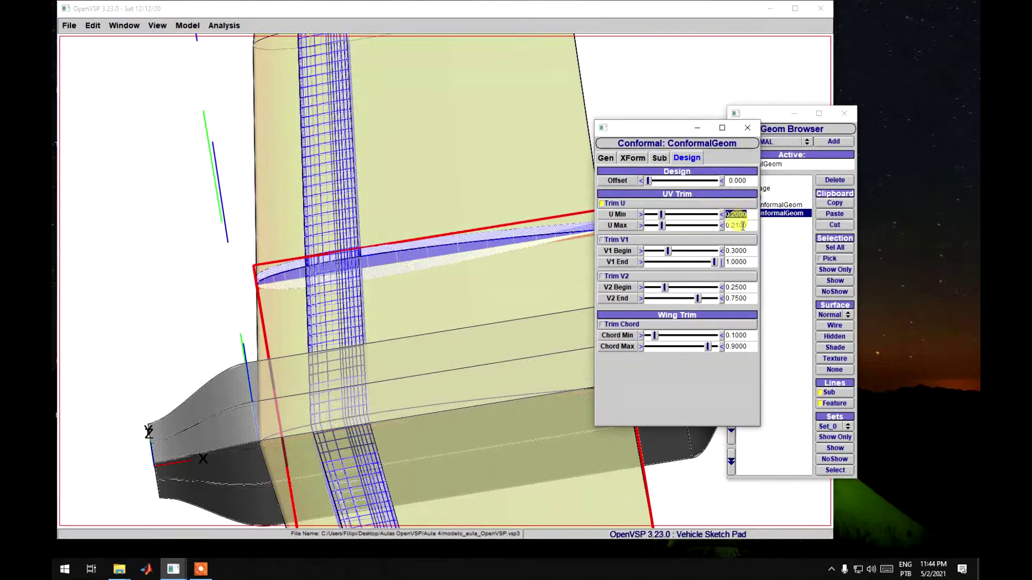
{"action": "left_click", "coordinate": [740, 226]}
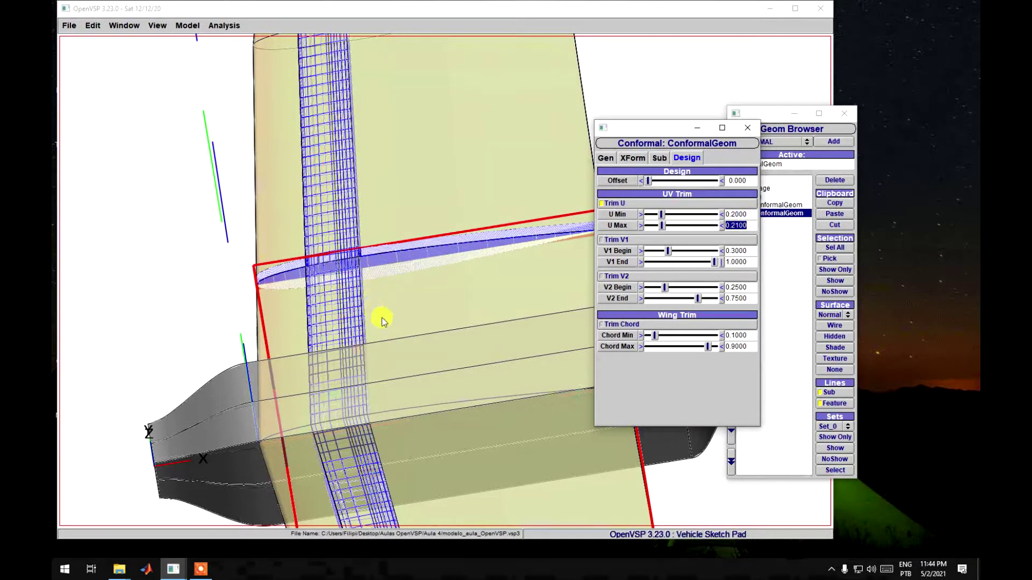
{"action": "scroll", "coordinate": [382, 321], "scroll_direction": "down", "scroll_amount": 5}
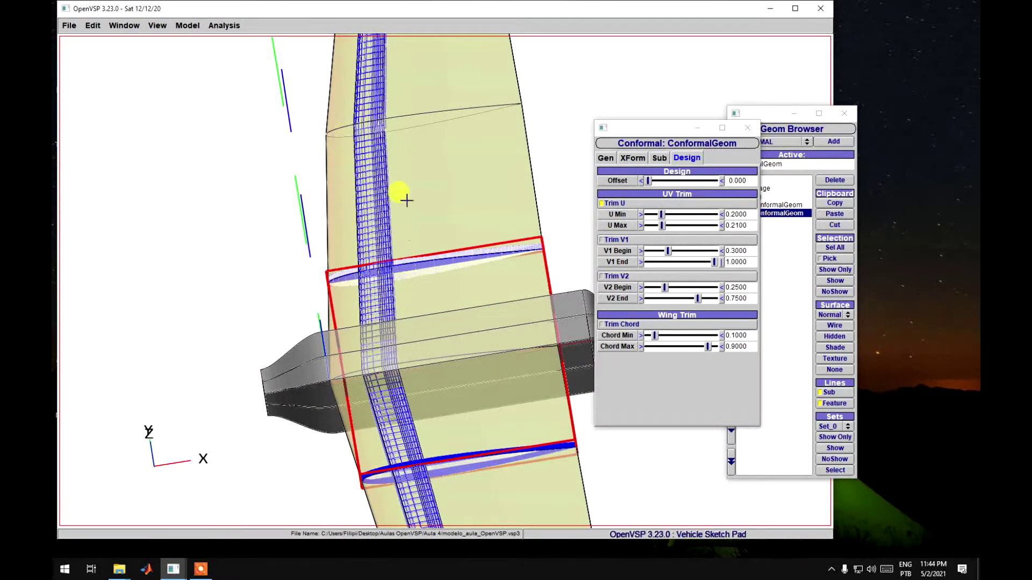
{"action": "scroll", "coordinate": [410, 210], "scroll_direction": "up", "scroll_amount": 3}
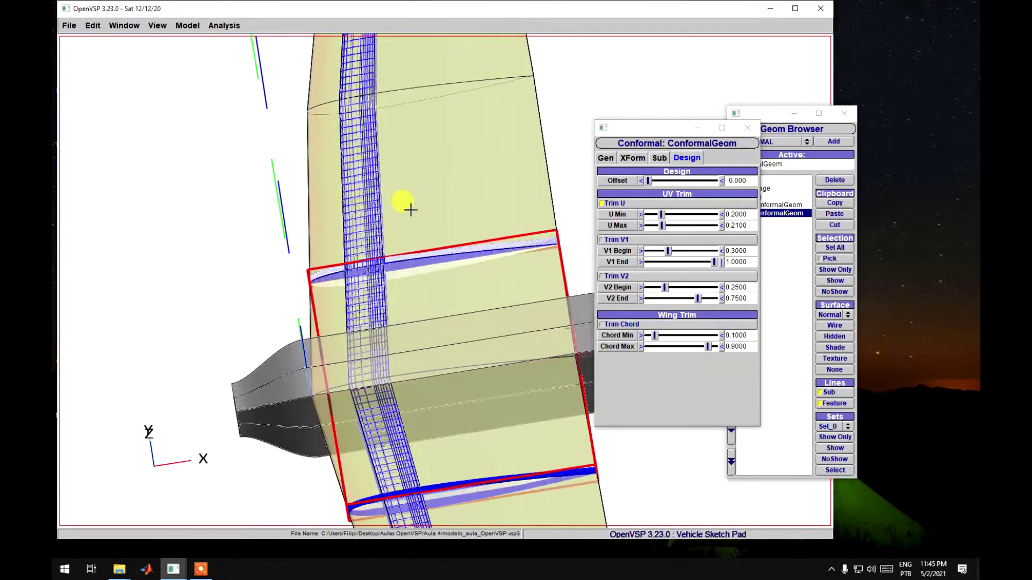
{"action": "scroll", "coordinate": [407, 201], "scroll_direction": "down", "scroll_amount": 3}
{"action": "scroll", "coordinate": [406, 210], "scroll_direction": "up", "scroll_amount": 4}
{"action": "scroll", "coordinate": [405, 212], "scroll_direction": "down", "scroll_amount": 4}
{"action": "scroll", "coordinate": [405, 231], "scroll_direction": "up", "scroll_amount": 2}
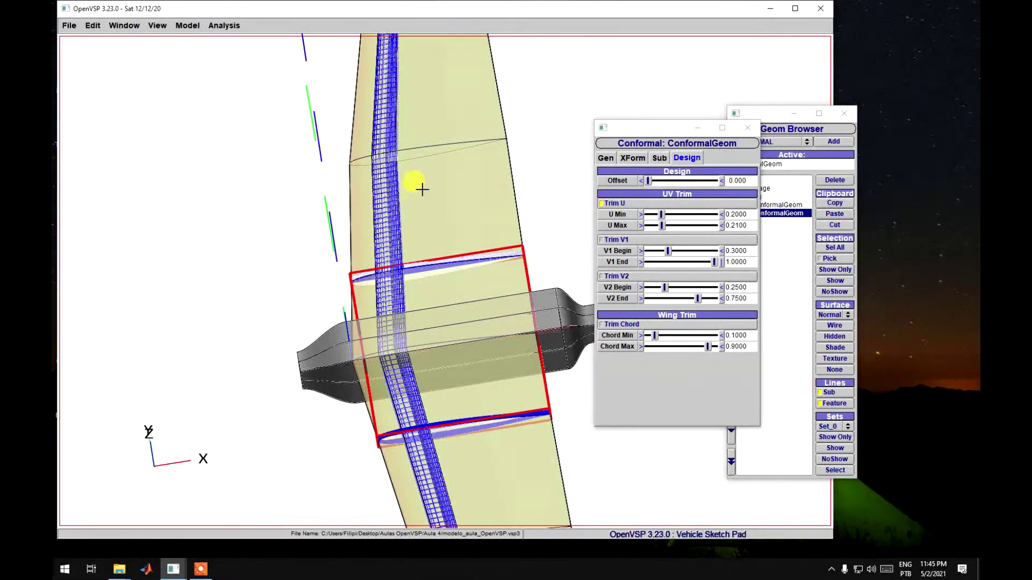
{"action": "scroll", "coordinate": [471, 293], "scroll_direction": "down", "scroll_amount": 5}
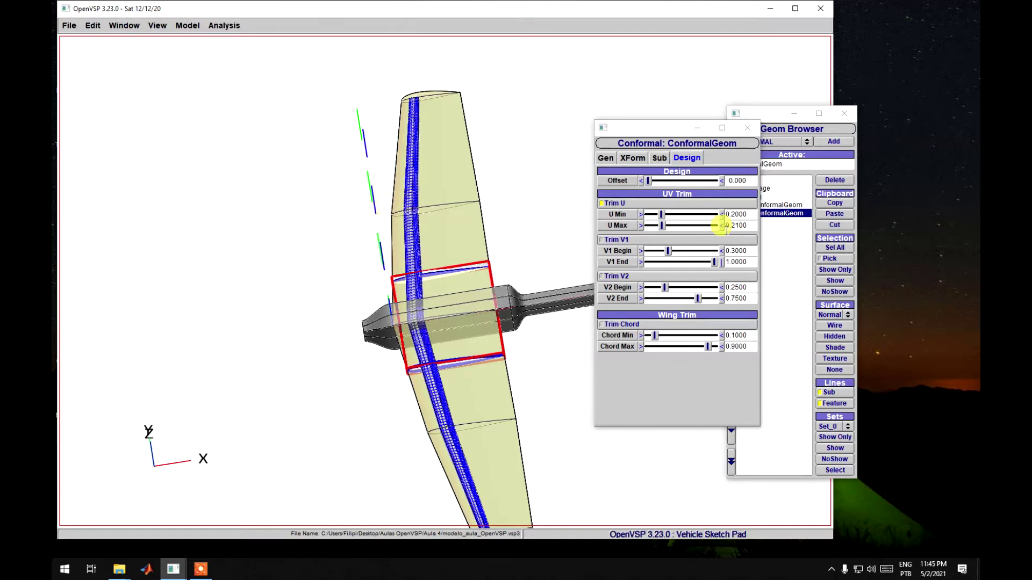
Set the second conformal component's U Max to 0.51 and inspect the trimmed section in the wing.
{"action": "left_click_drag", "start_coordinate": [746, 216], "coordinate": [722, 225]}
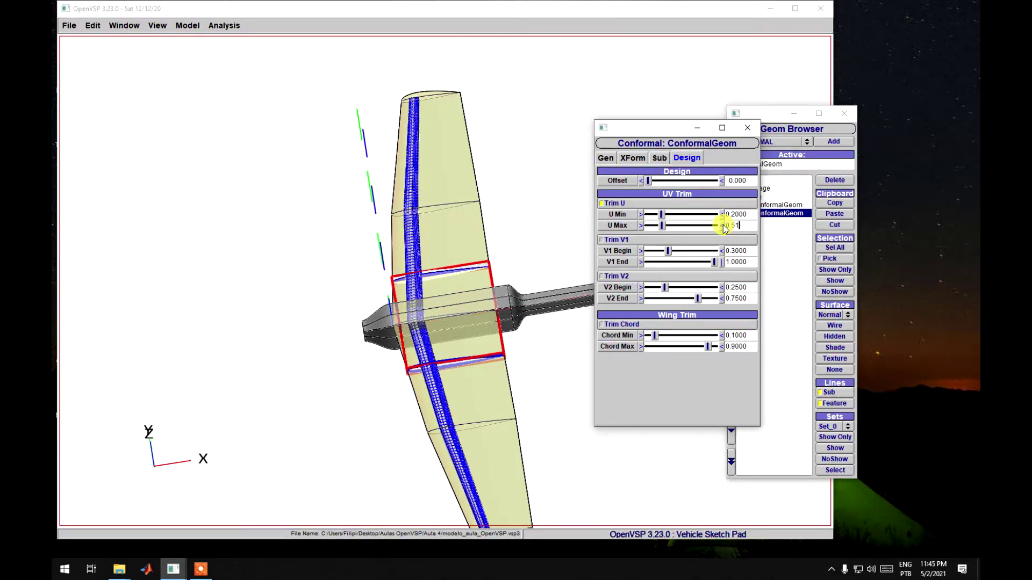
{"action": "key", "text": "Return"}
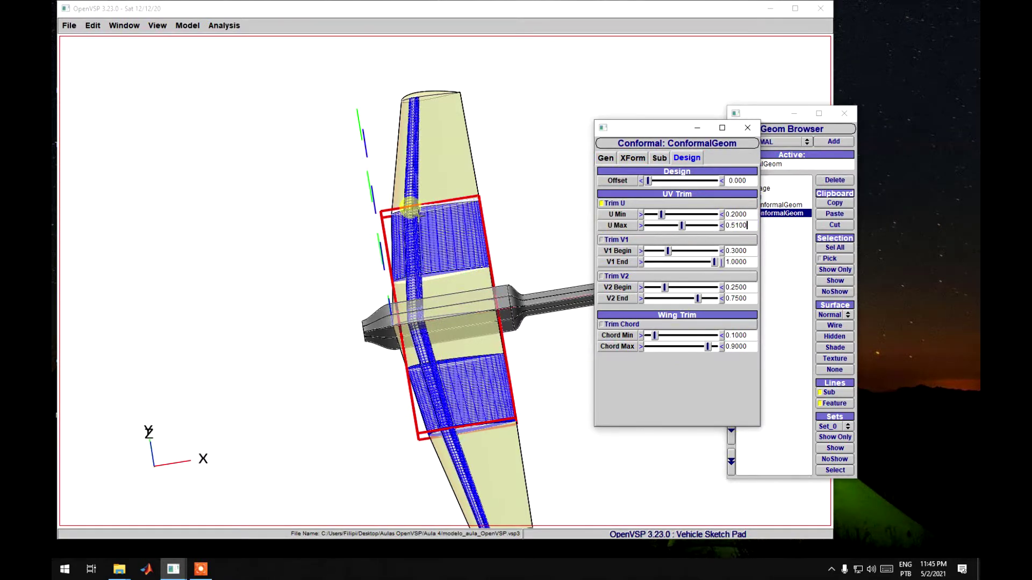
{"action": "scroll", "coordinate": [407, 209], "scroll_direction": "up", "scroll_amount": 5}
{"action": "right_click_drag", "start_coordinate": [408, 225], "coordinate": [410, 415]}
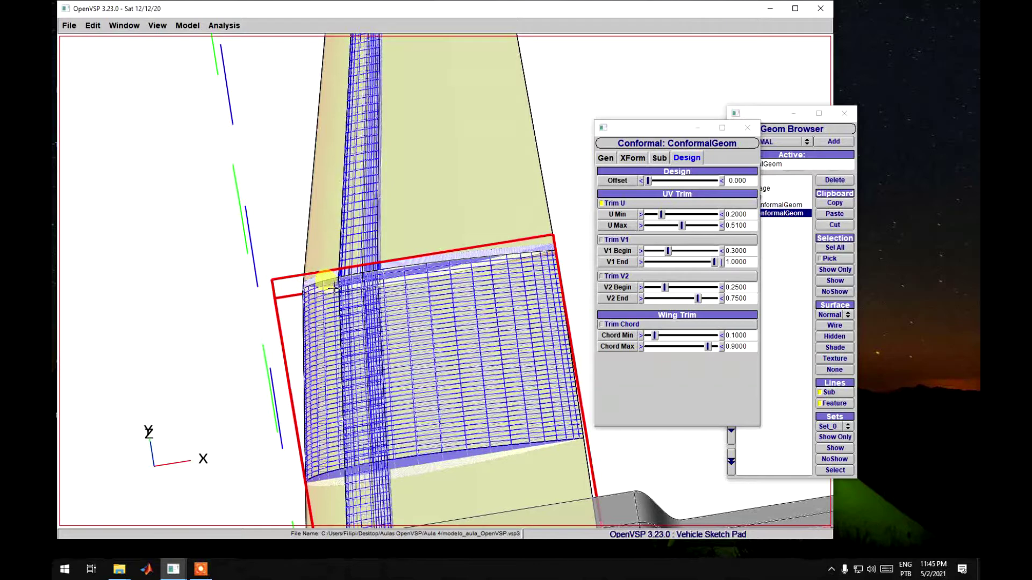
{"action": "scroll", "coordinate": [320, 306], "scroll_direction": "down", "scroll_amount": 5}
{"action": "scroll", "coordinate": [315, 309], "scroll_direction": "up", "scroll_amount": 4}
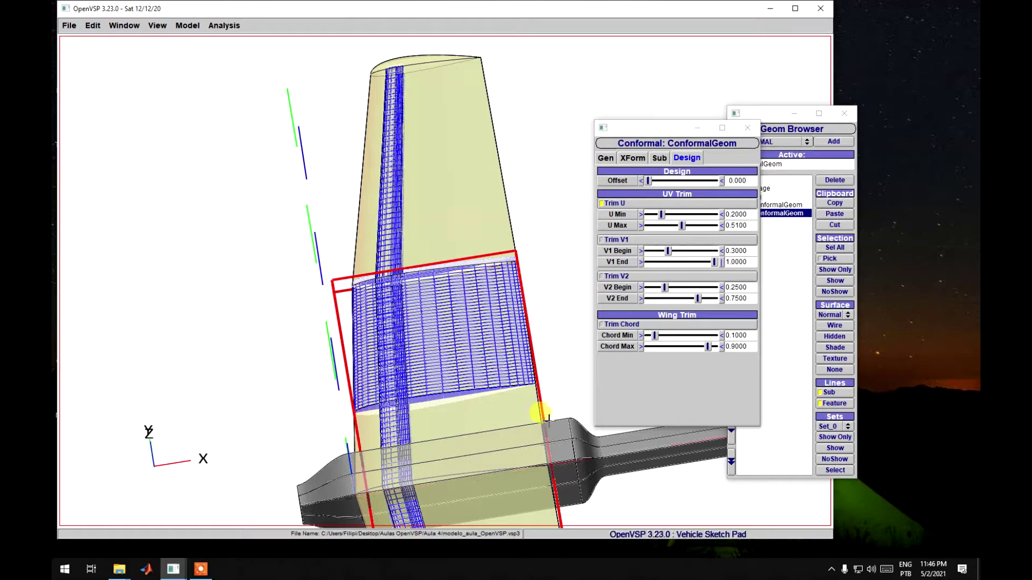
{"action": "left_click", "coordinate": [747, 128]}
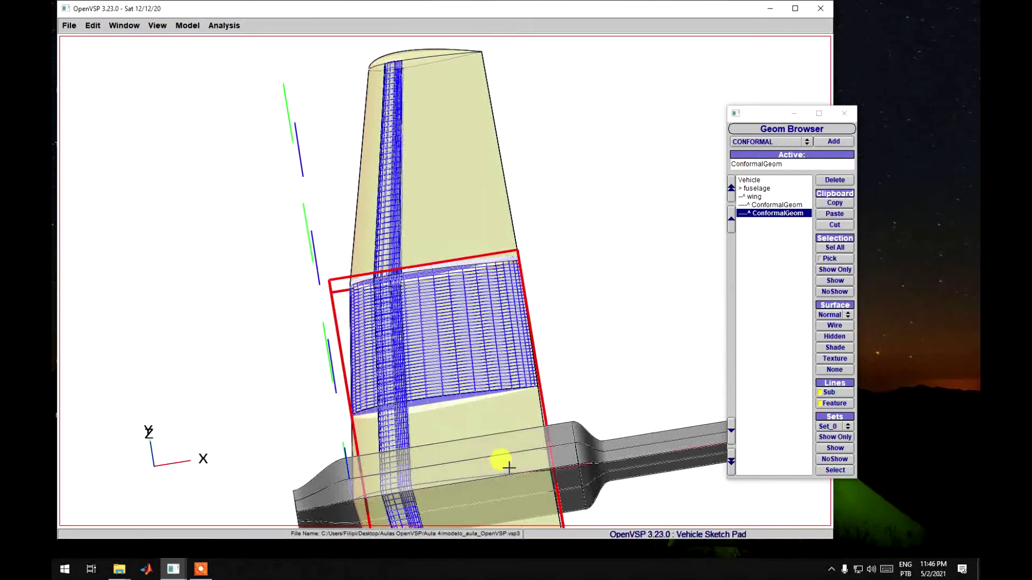
Collapse the wing's children in the geometry list and add a conformal component under the fuselage.
{"action": "left_click_drag", "start_coordinate": [509, 467], "coordinate": [487, 413]}
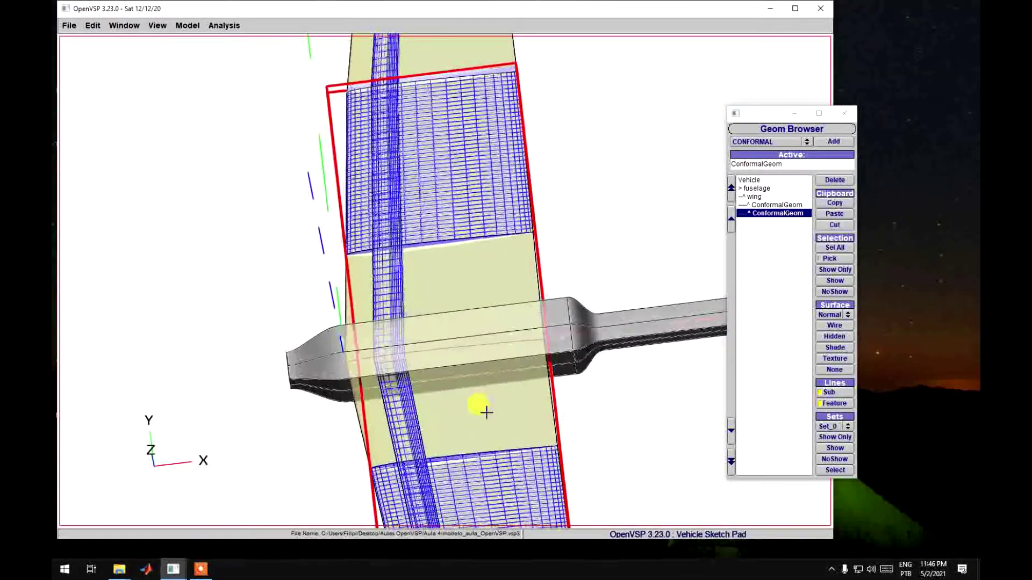
{"action": "left_click", "coordinate": [751, 196]}
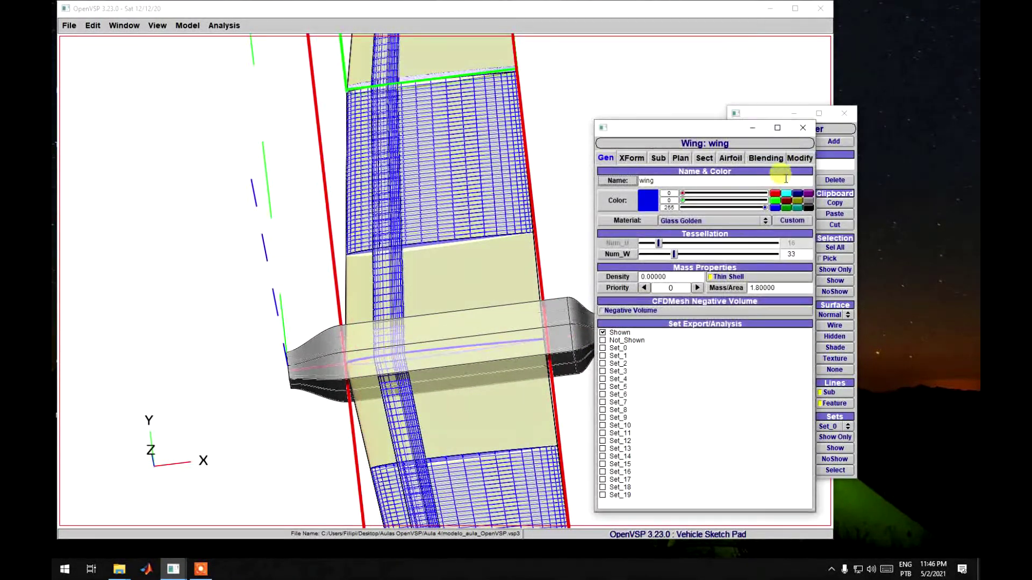
{"action": "left_click", "coordinate": [800, 129]}
{"action": "left_click", "coordinate": [752, 188]}
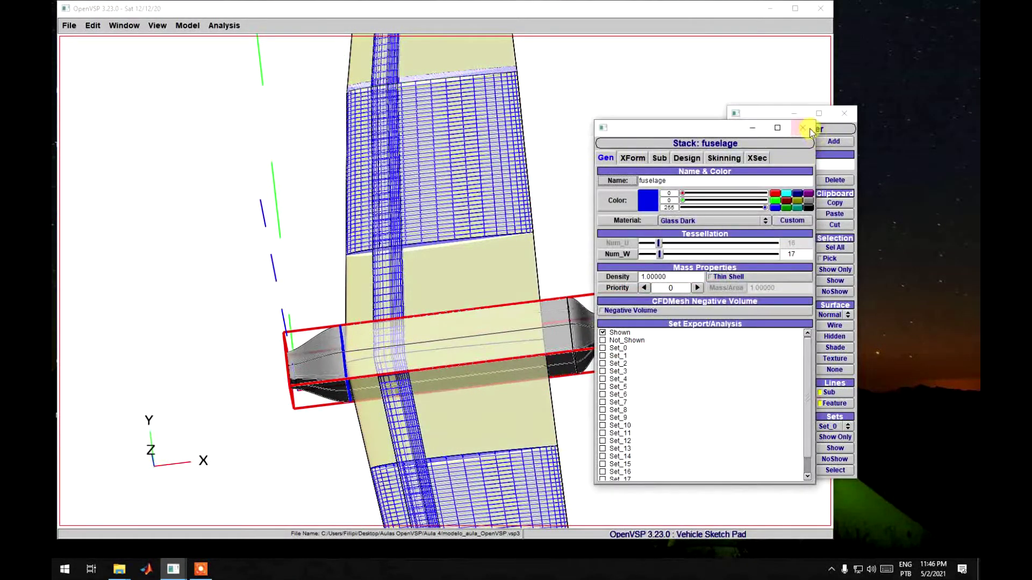
{"action": "left_click", "coordinate": [812, 129]}
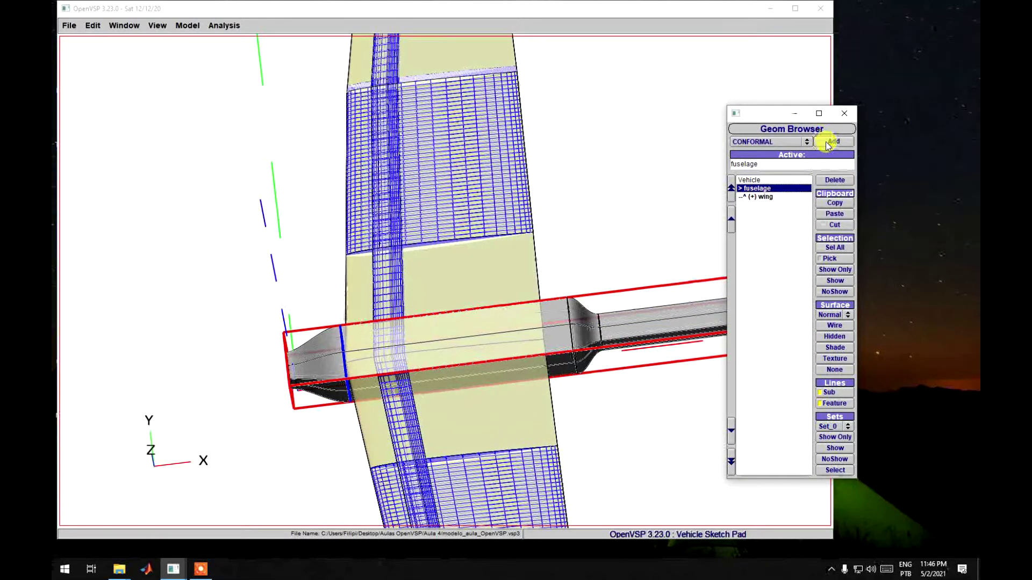
{"action": "left_click", "coordinate": [833, 142]}
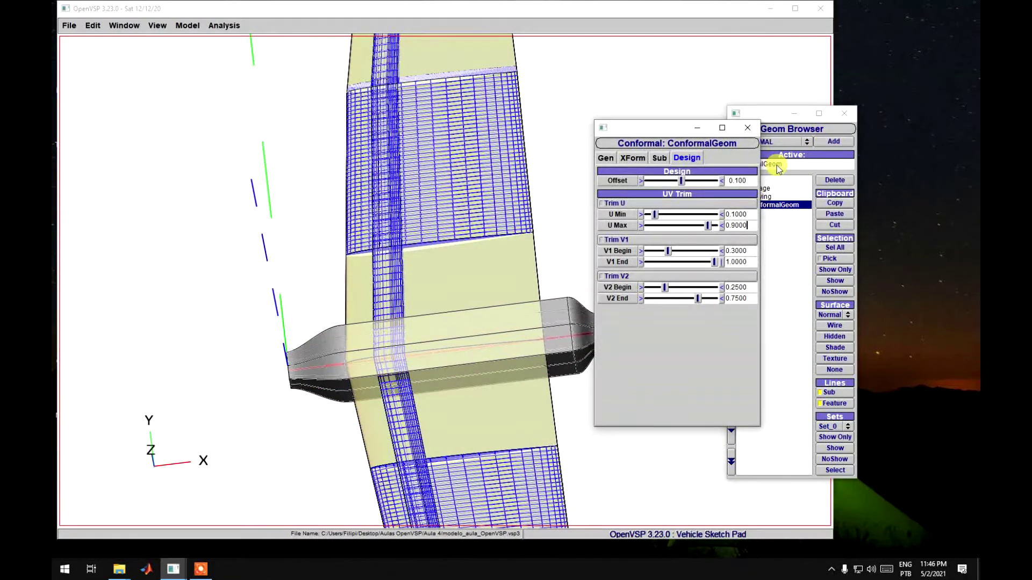
Set the offset of the fuselage's conformal component to 0 and close its settings.
{"action": "left_click_drag", "start_coordinate": [488, 449], "coordinate": [486, 443]}
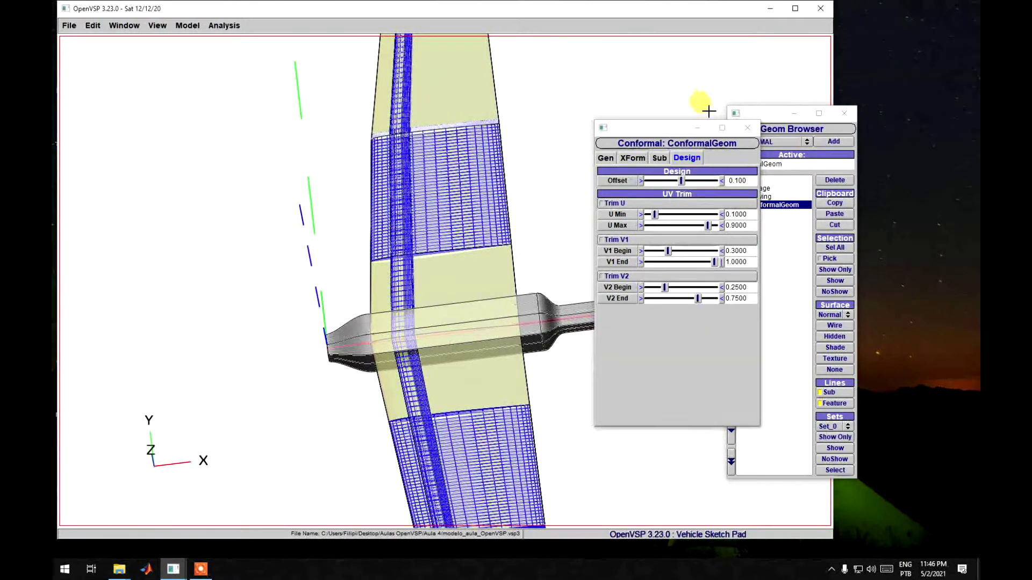
{"action": "left_click_drag", "start_coordinate": [748, 180], "coordinate": [732, 181]}
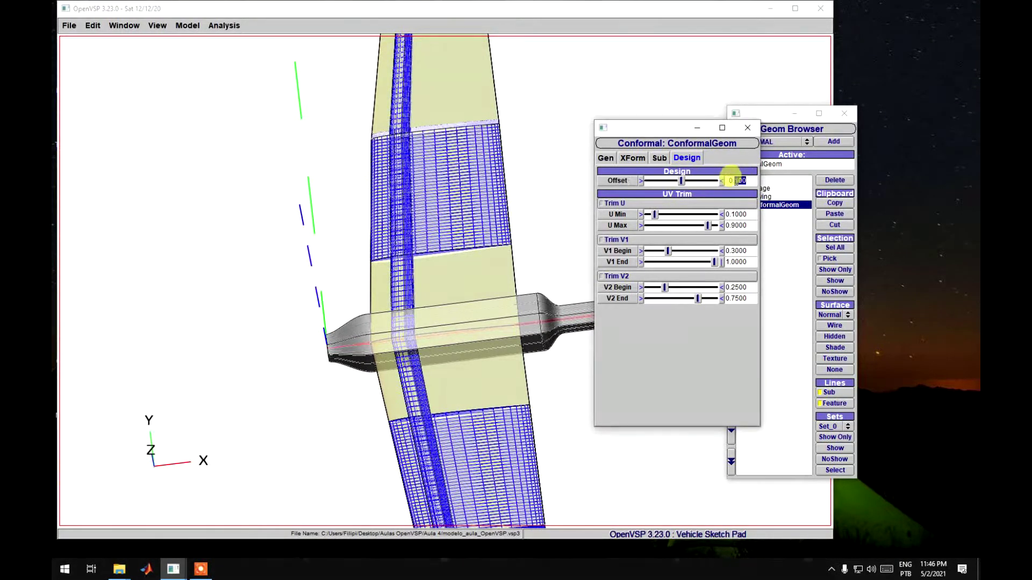
{"action": "key", "text": "Return"}
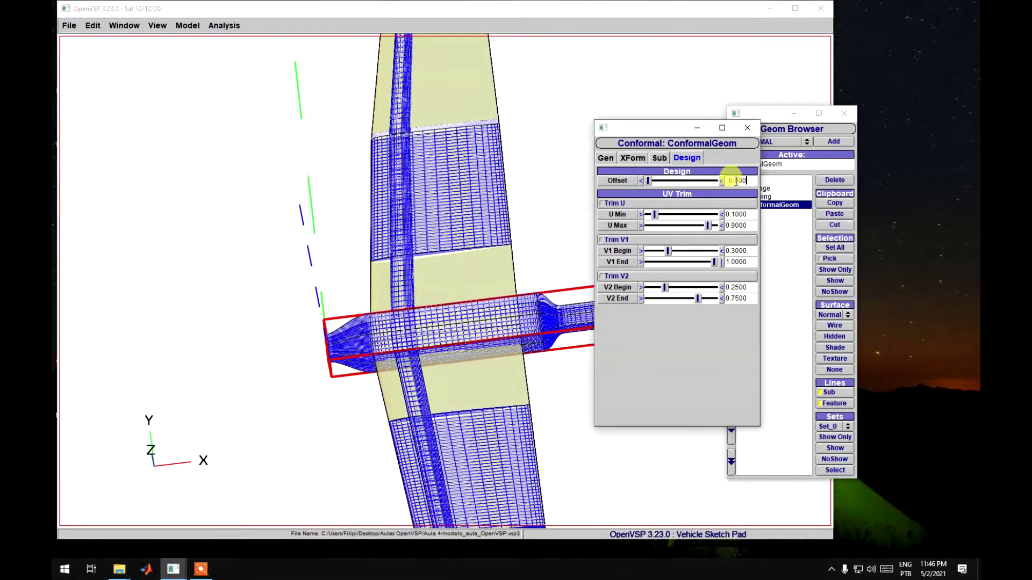
{"action": "left_click", "coordinate": [746, 127]}
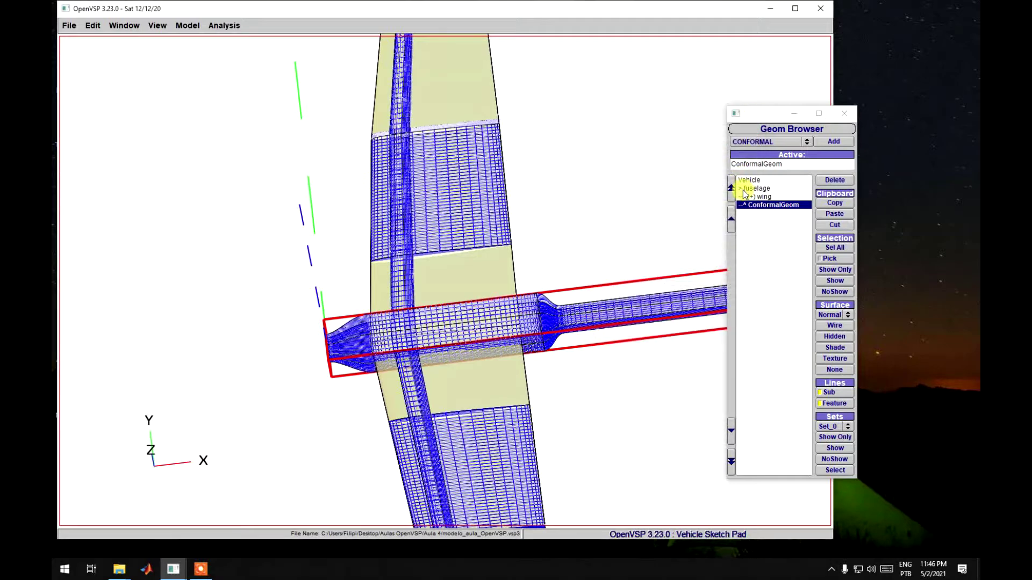
Change the fuselage material to Glass Light.
{"action": "left_click", "coordinate": [769, 188]}
{"action": "left_click", "coordinate": [696, 223]}
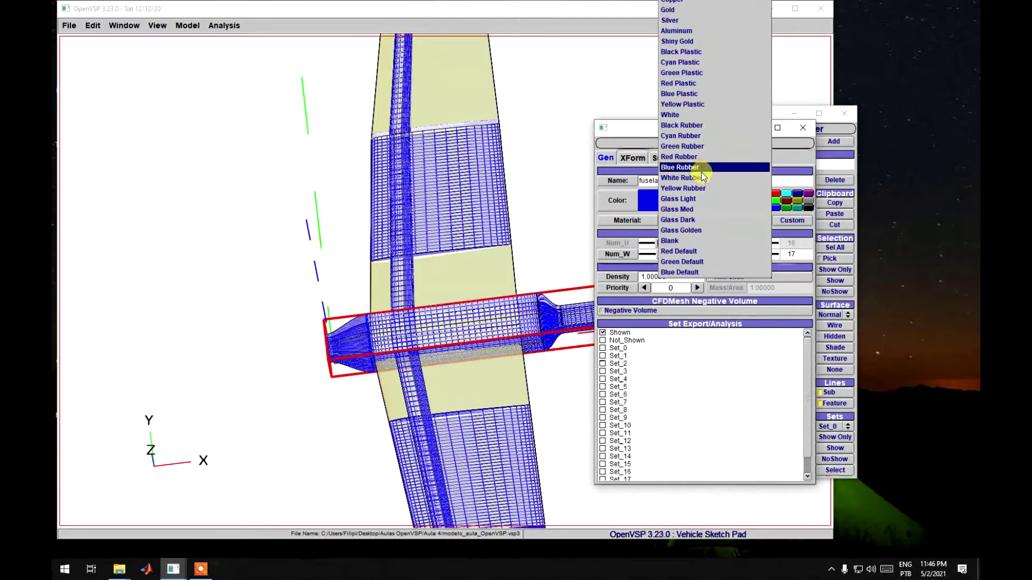
{"action": "left_click", "coordinate": [700, 201]}
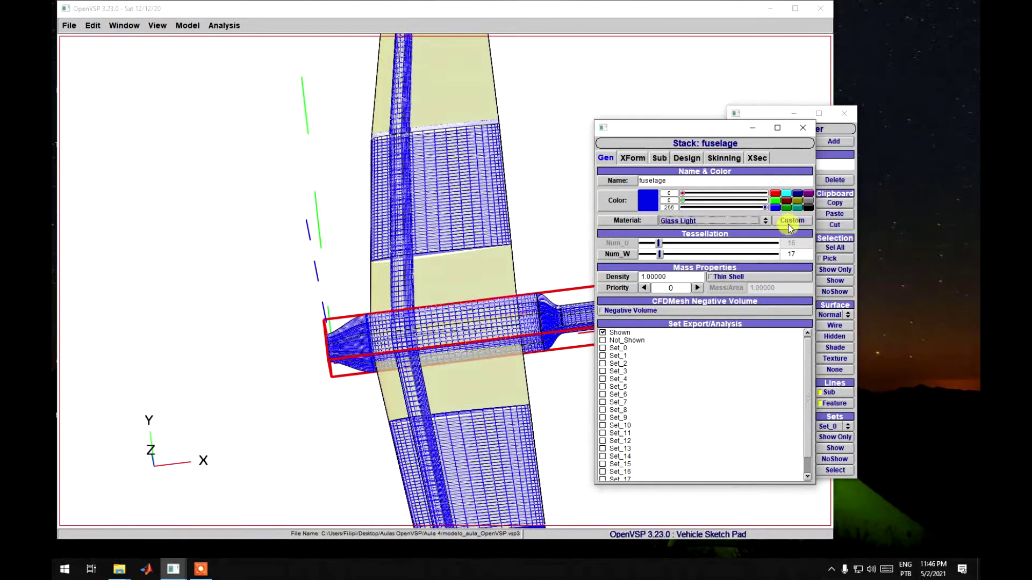
{"action": "left_click", "coordinate": [802, 128]}
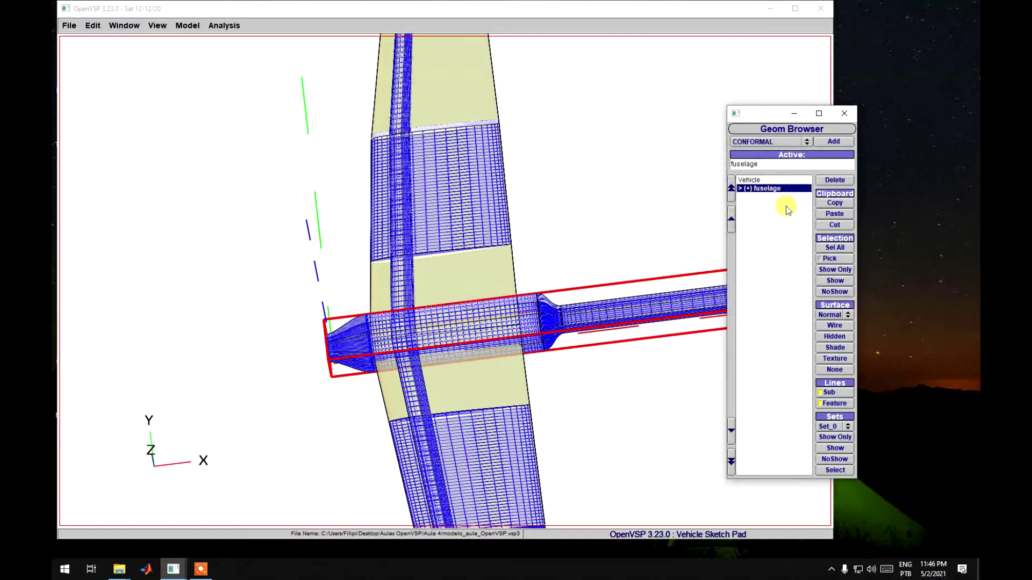
Expand the fuselage's children, reopen the design settings of its conformal component and try the V2 trim.
{"action": "left_click", "coordinate": [741, 189]}
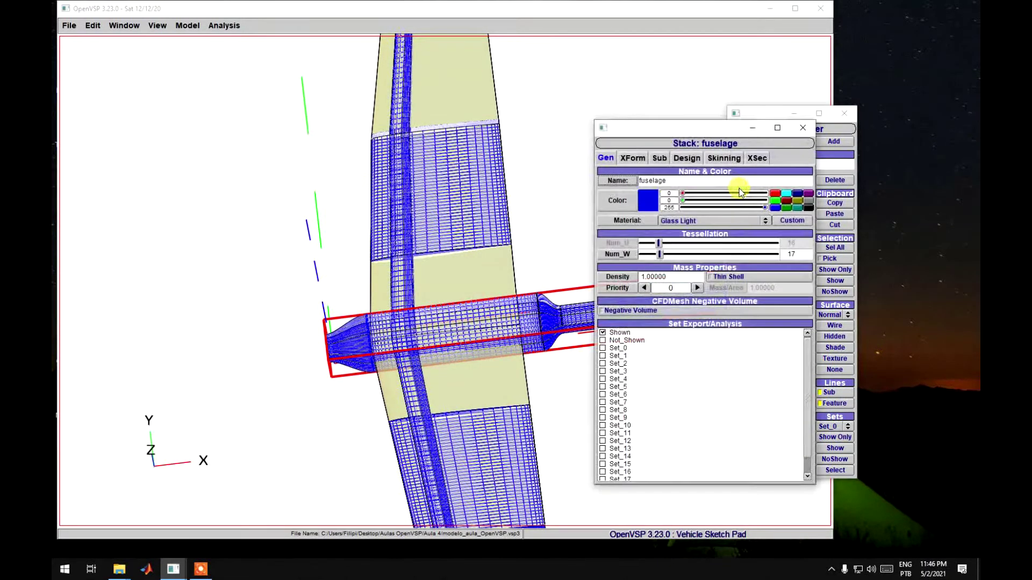
{"action": "left_click", "coordinate": [802, 128]}
{"action": "left_click", "coordinate": [764, 206]}
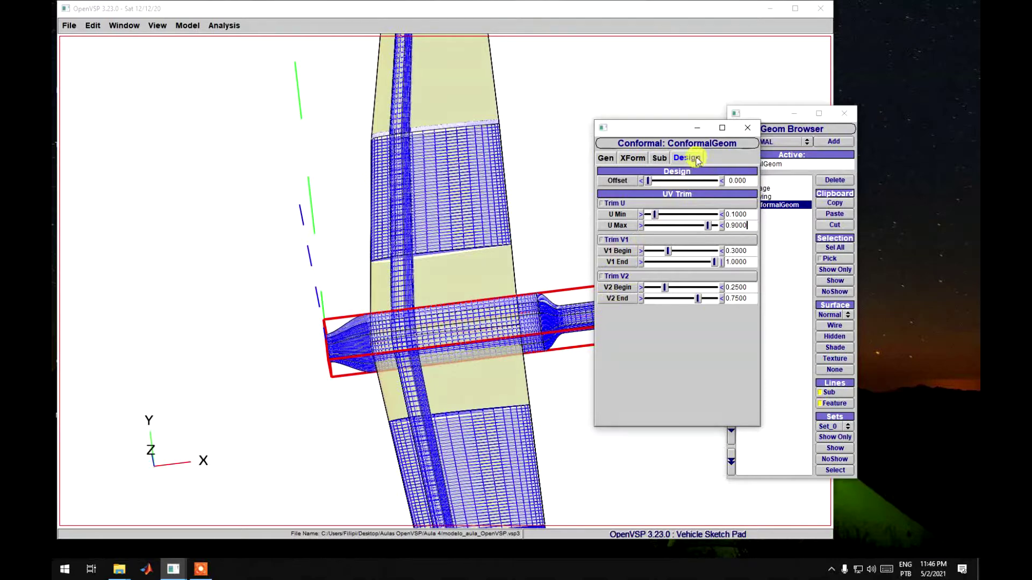
{"action": "left_click_drag", "start_coordinate": [678, 134], "coordinate": [725, 188]}
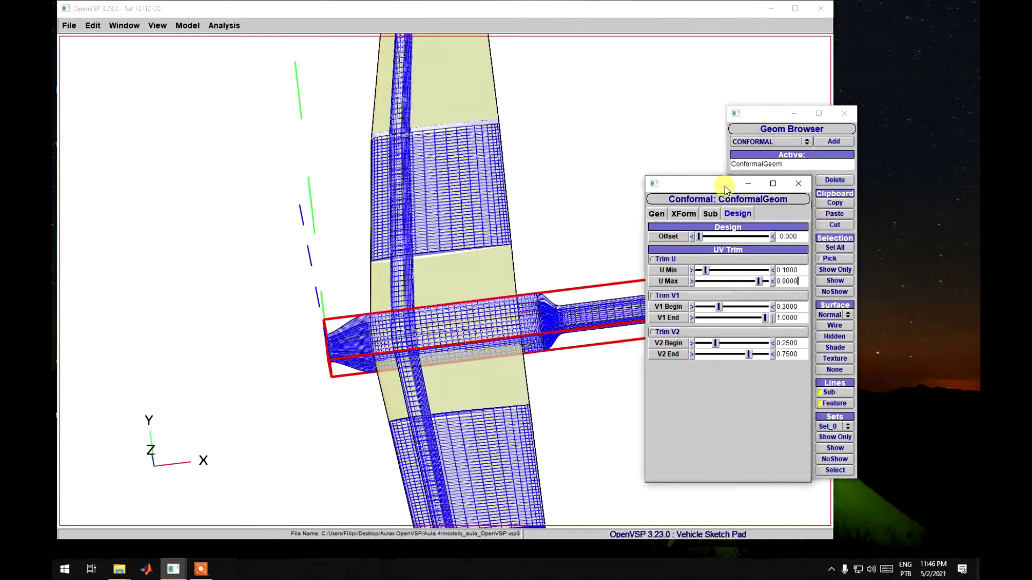
{"action": "left_click", "coordinate": [652, 333]}
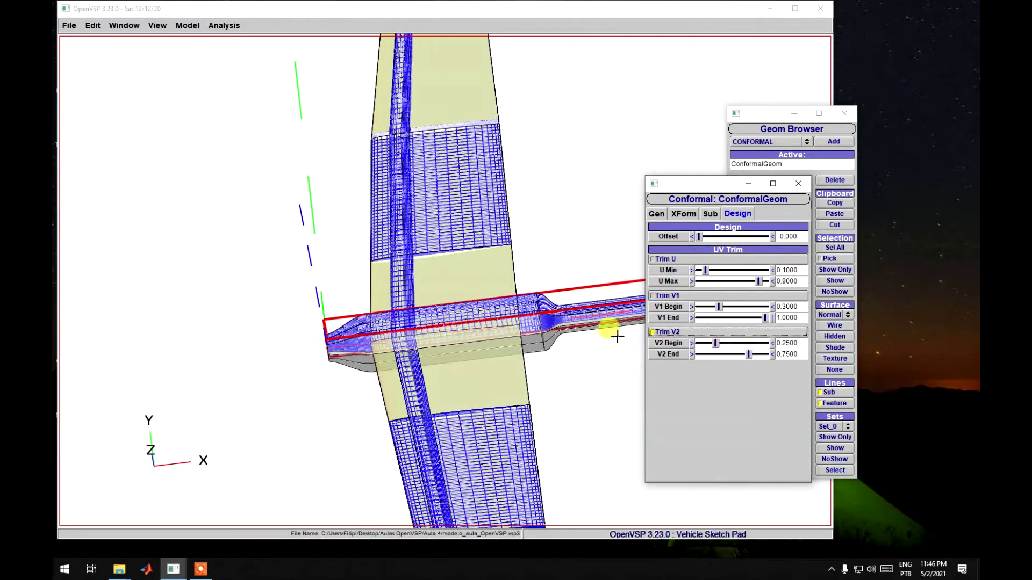
{"action": "left_click", "coordinate": [652, 332]}
Enable the U trim on the fuselage's conformal component with U Min 0 and U Max 0.25.
{"action": "left_click", "coordinate": [653, 260]}
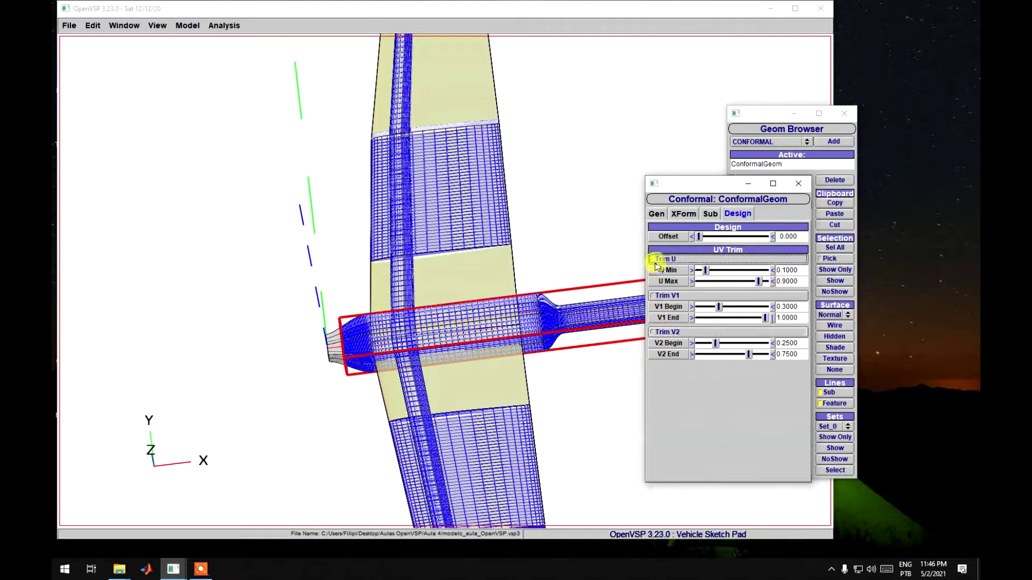
{"action": "left_click_drag", "start_coordinate": [800, 272], "coordinate": [775, 269]}
{"action": "left_click", "coordinate": [549, 365]}
{"action": "scroll", "coordinate": [548, 360], "scroll_direction": "down", "scroll_amount": 5}
{"action": "right_click_drag", "start_coordinate": [547, 359], "coordinate": [434, 369]}
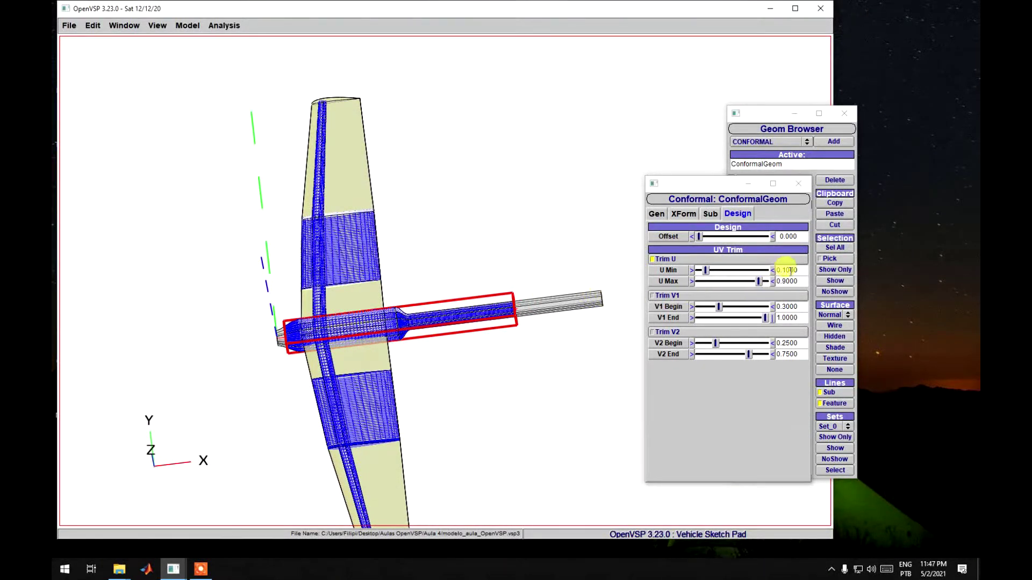
{"action": "left_click_drag", "start_coordinate": [800, 271], "coordinate": [783, 273]}
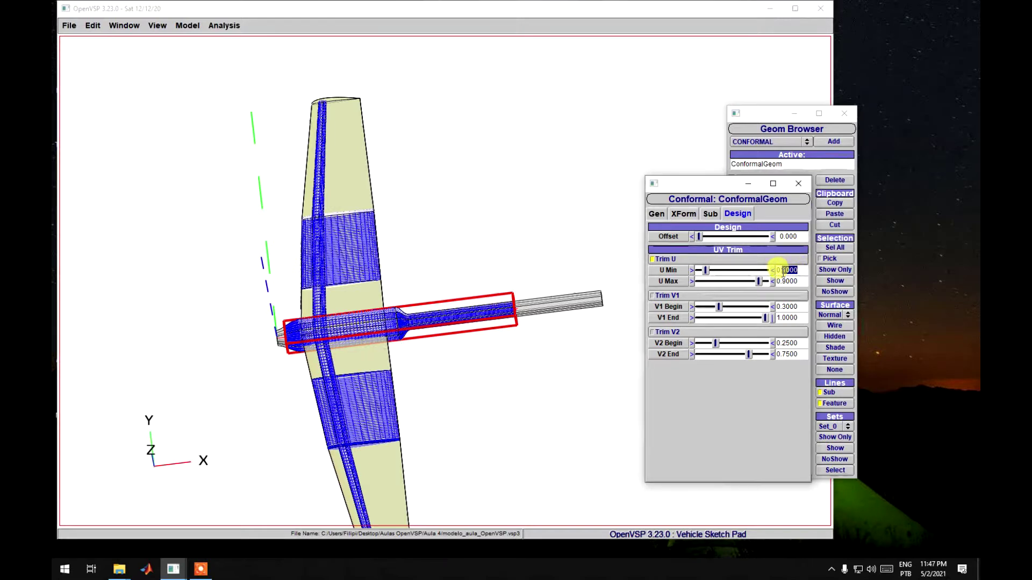
{"action": "type", "text": "0."}
{"action": "key", "text": "Return"}
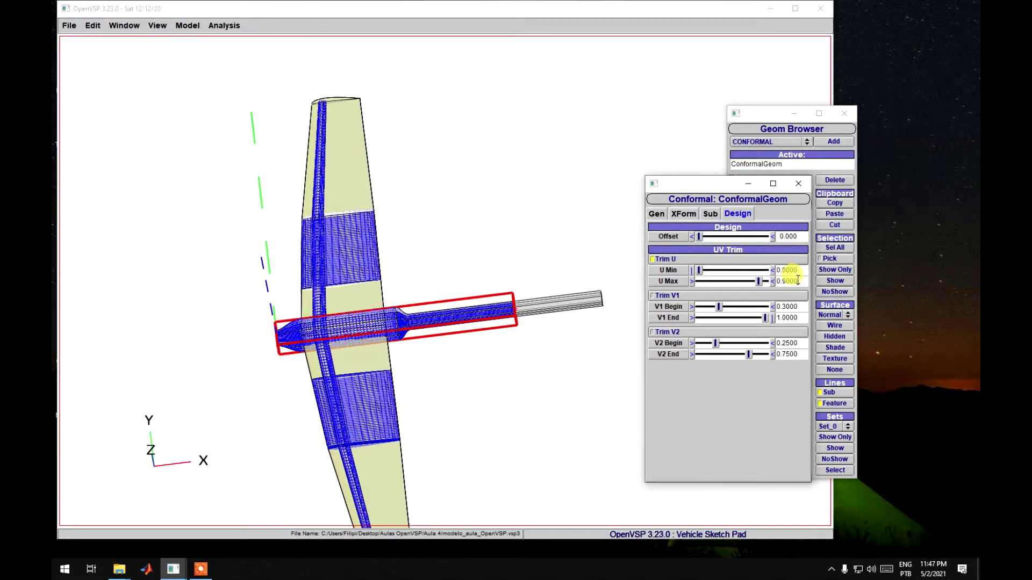
{"action": "type", "text": "25"}
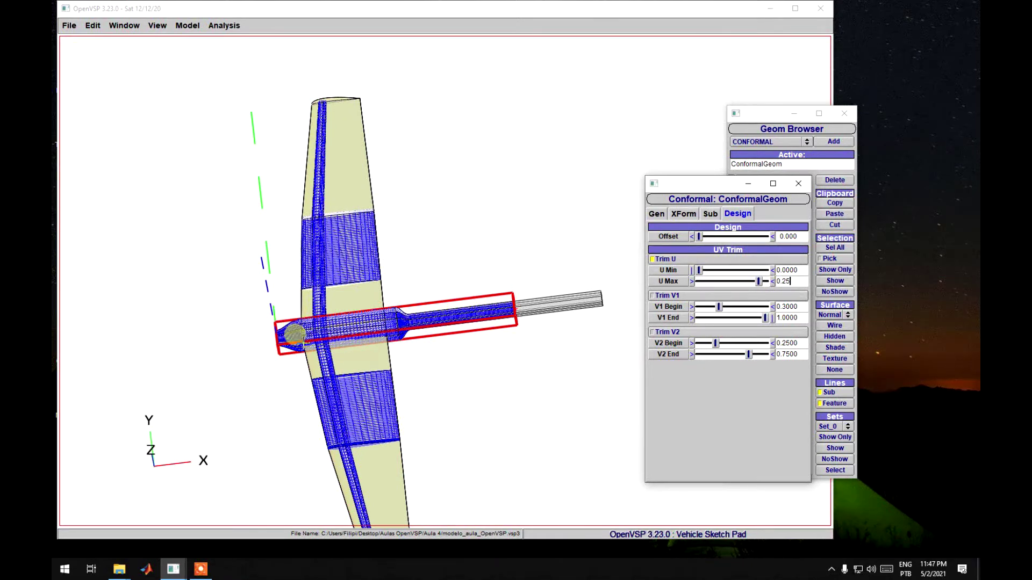
{"action": "key", "text": "Return"}
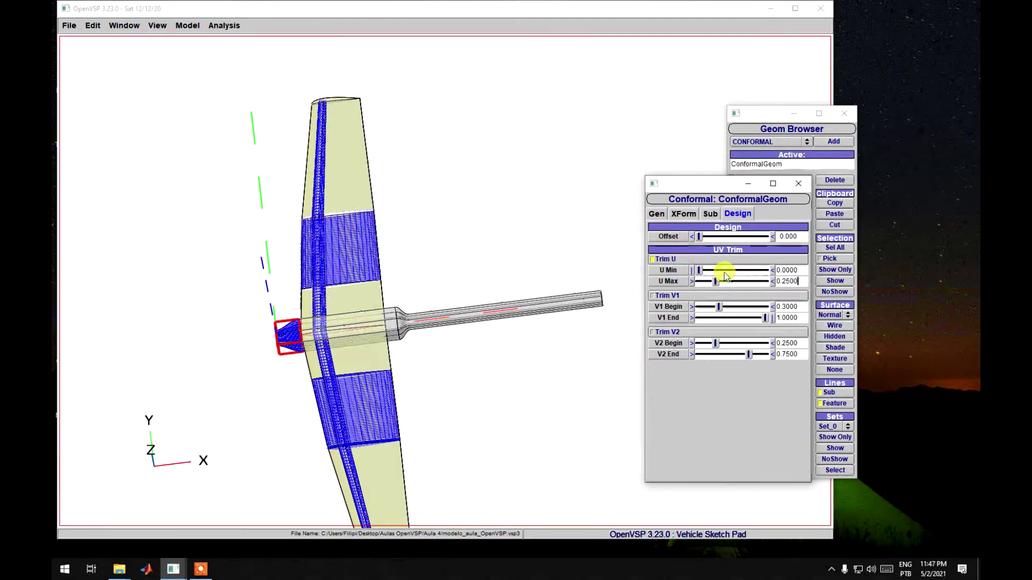
Enable the V1 and V2 trims on the fuselage's nose conformal component and inspect the trimmed section from several angles.
{"action": "left_click", "coordinate": [371, 388]}
{"action": "scroll", "coordinate": [373, 392], "scroll_direction": "up", "scroll_amount": 2}
{"action": "right_click_drag", "start_coordinate": [326, 425], "coordinate": [307, 412]}
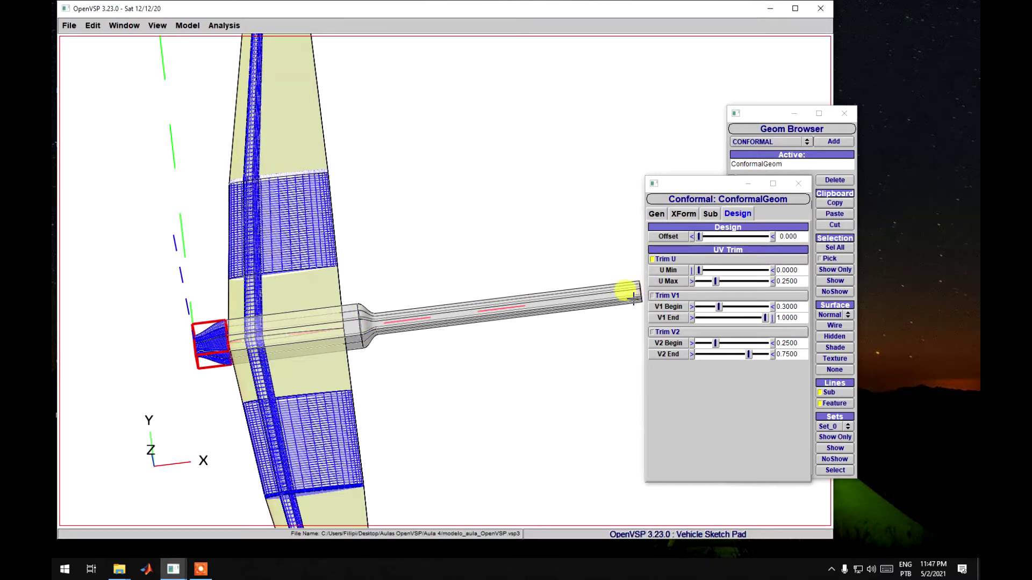
{"action": "scroll", "coordinate": [463, 355], "scroll_direction": "down", "scroll_amount": 3}
{"action": "scroll", "coordinate": [468, 357], "scroll_direction": "up", "scroll_amount": 3}
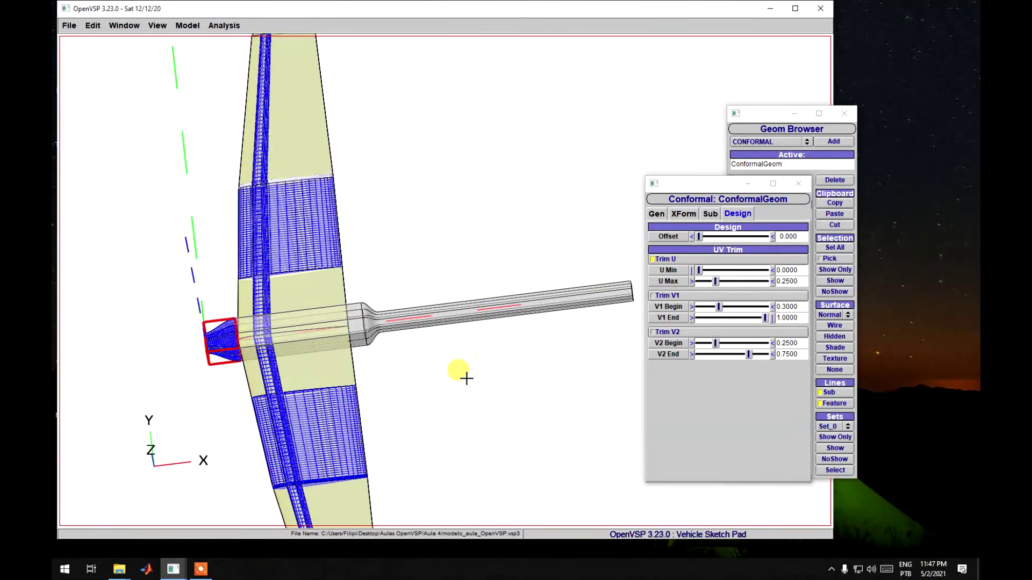
{"action": "left_click_drag", "start_coordinate": [466, 379], "coordinate": [276, 287]}
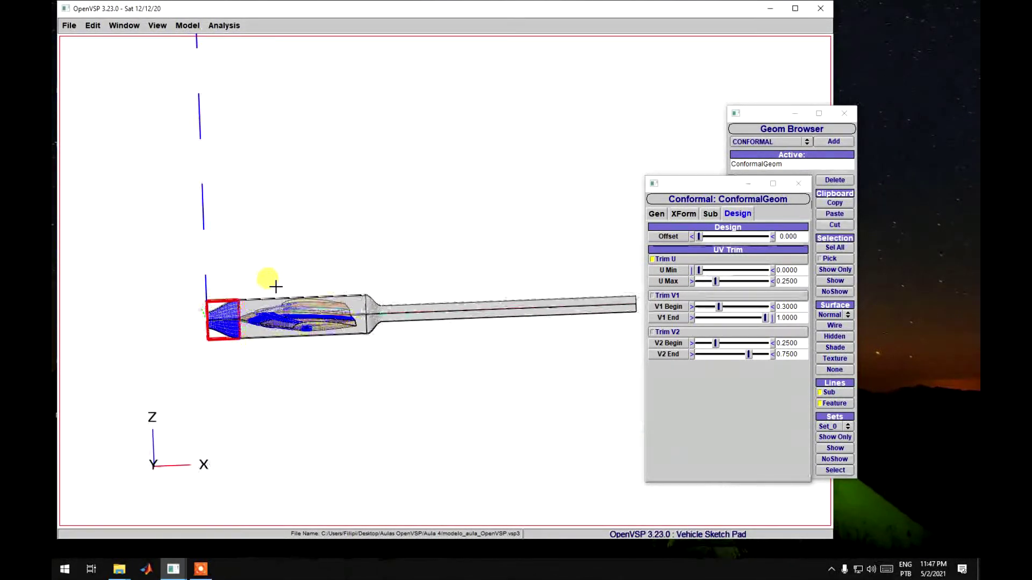
{"action": "left_click", "coordinate": [664, 295]}
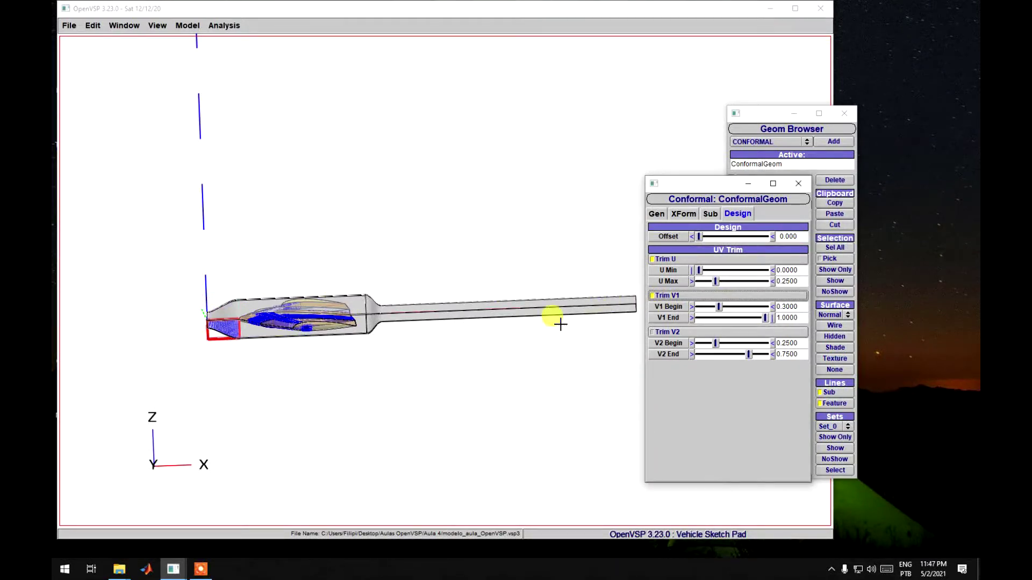
{"action": "left_click", "coordinate": [652, 332]}
{"action": "scroll", "coordinate": [354, 393], "scroll_direction": "up", "scroll_amount": 1}
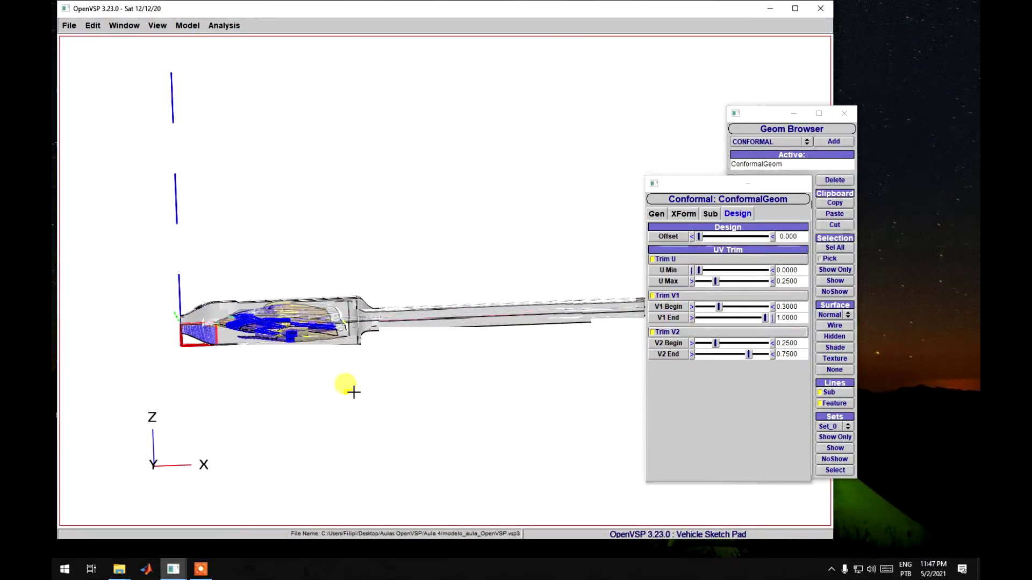
{"action": "left_click_drag", "start_coordinate": [353, 393], "coordinate": [730, 355]}
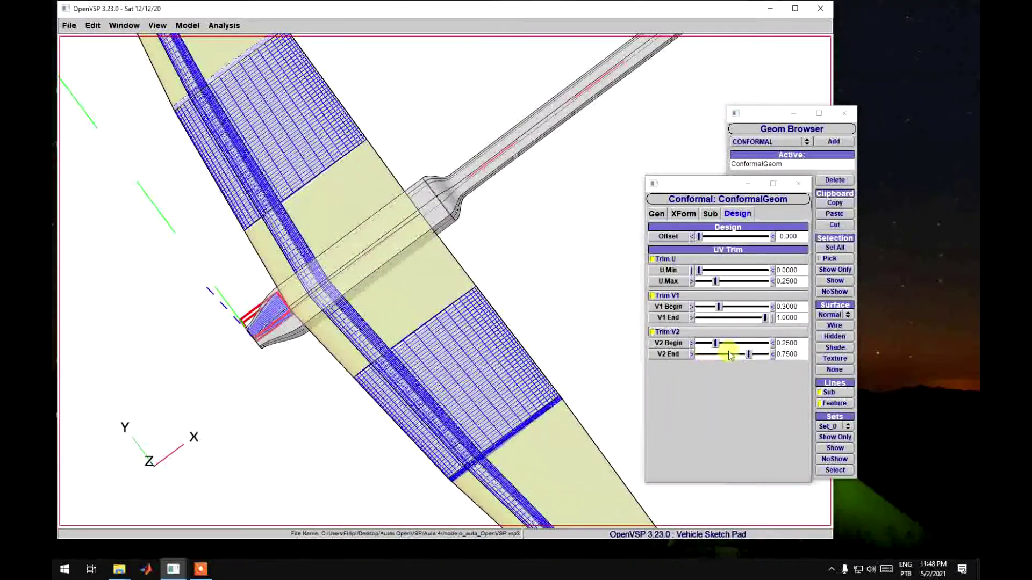
Compare the V1 and V2 trims on the nose component by switching them on and off, leaving only V1 enabled with U.
{"action": "left_click", "coordinate": [656, 297]}
{"action": "left_click", "coordinate": [654, 333]}
{"action": "left_click", "coordinate": [655, 299]}
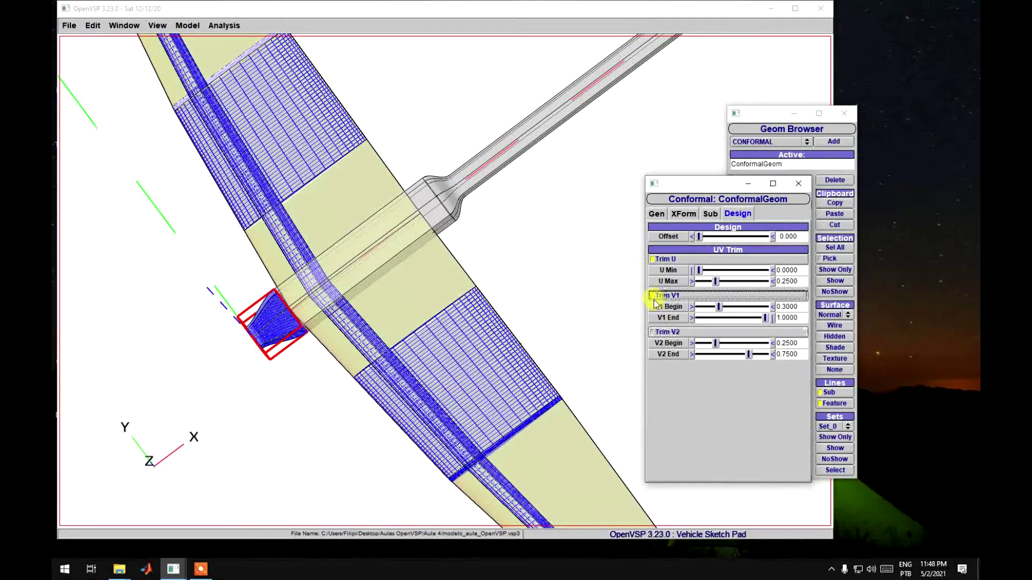
{"action": "left_click", "coordinate": [652, 333]}
{"action": "left_click_drag", "start_coordinate": [800, 306], "coordinate": [774, 311]}
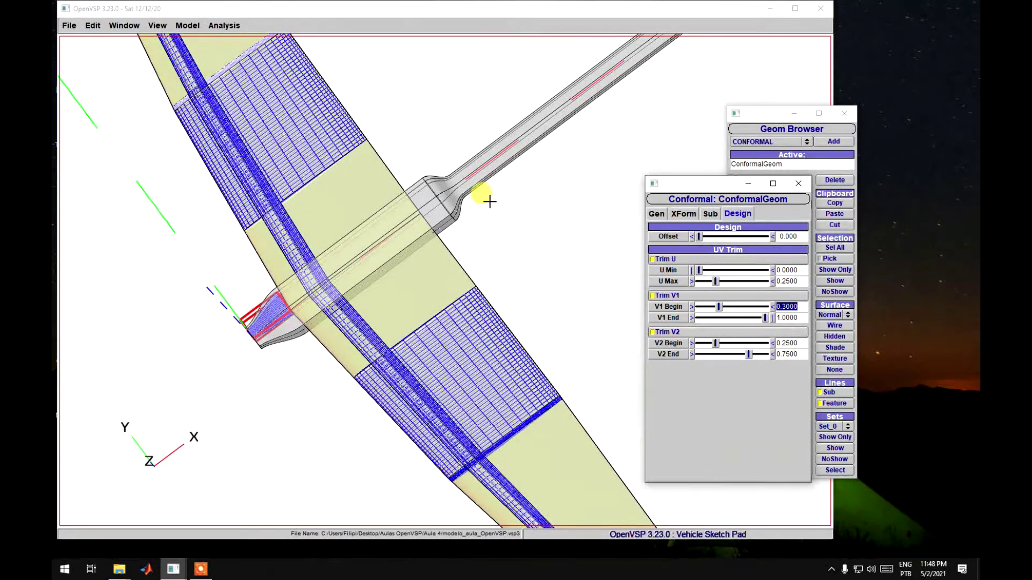
{"action": "left_click", "coordinate": [652, 295]}
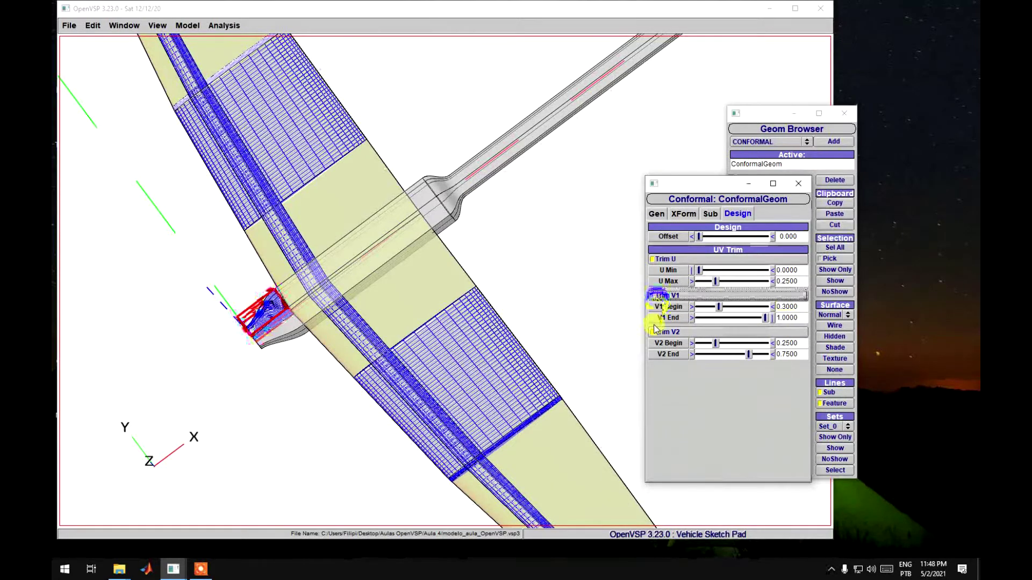
{"action": "left_click", "coordinate": [653, 333]}
{"action": "left_click", "coordinate": [653, 295]}
{"action": "left_click", "coordinate": [653, 332]}
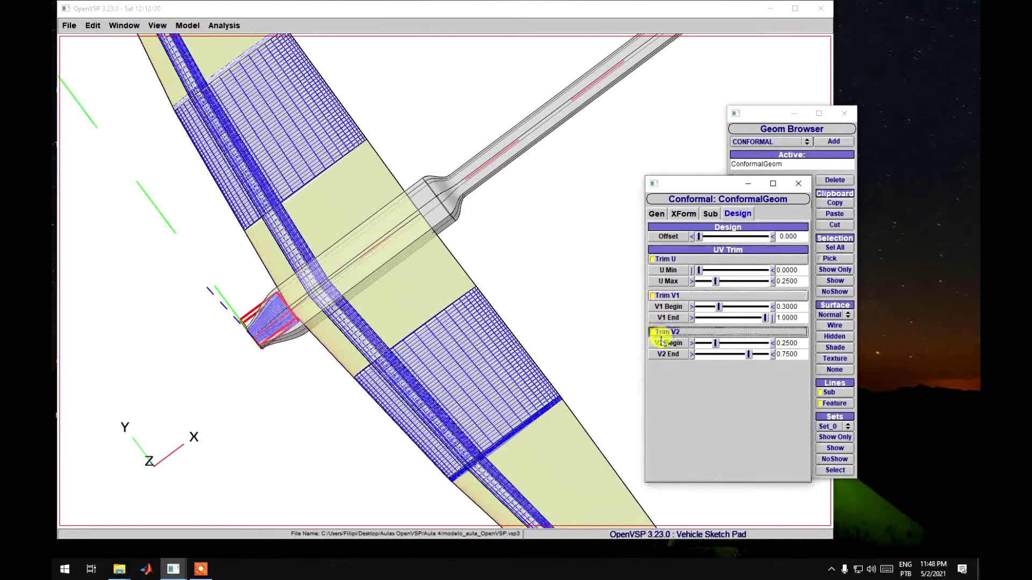
{"action": "left_click", "coordinate": [653, 296]}
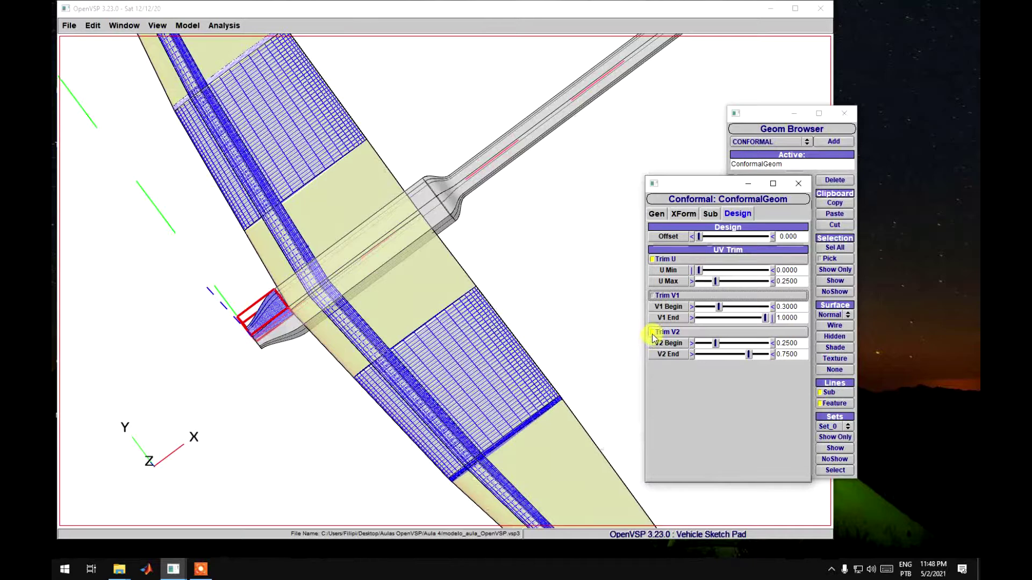
{"action": "left_click", "coordinate": [652, 332]}
{"action": "left_click", "coordinate": [652, 295]}
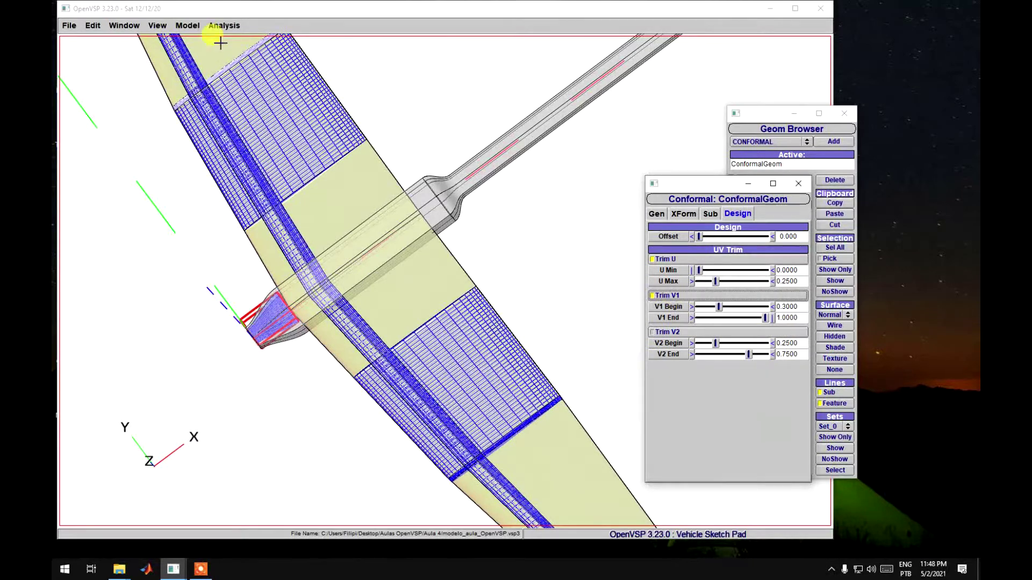
Turn off the V1 trim on the fuselage's nose conformal component, leaving only the U trim active, and close its settings.
{"action": "left_click", "coordinate": [69, 26]}
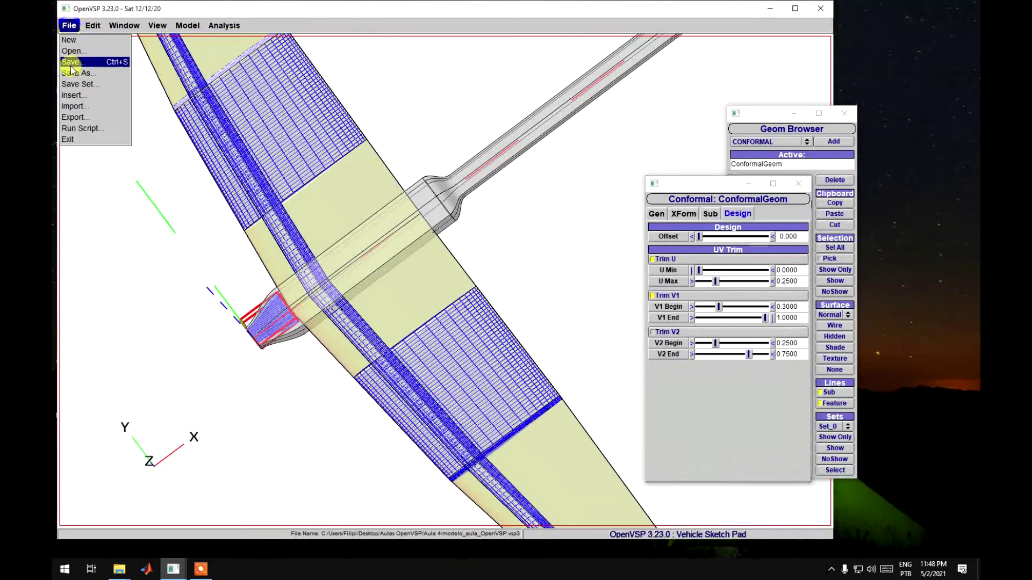
{"action": "left_click", "coordinate": [662, 296]}
{"action": "left_click", "coordinate": [661, 296]}
{"action": "left_click", "coordinate": [585, 312]}
{"action": "scroll", "coordinate": [585, 311], "scroll_direction": "down", "scroll_amount": 4}
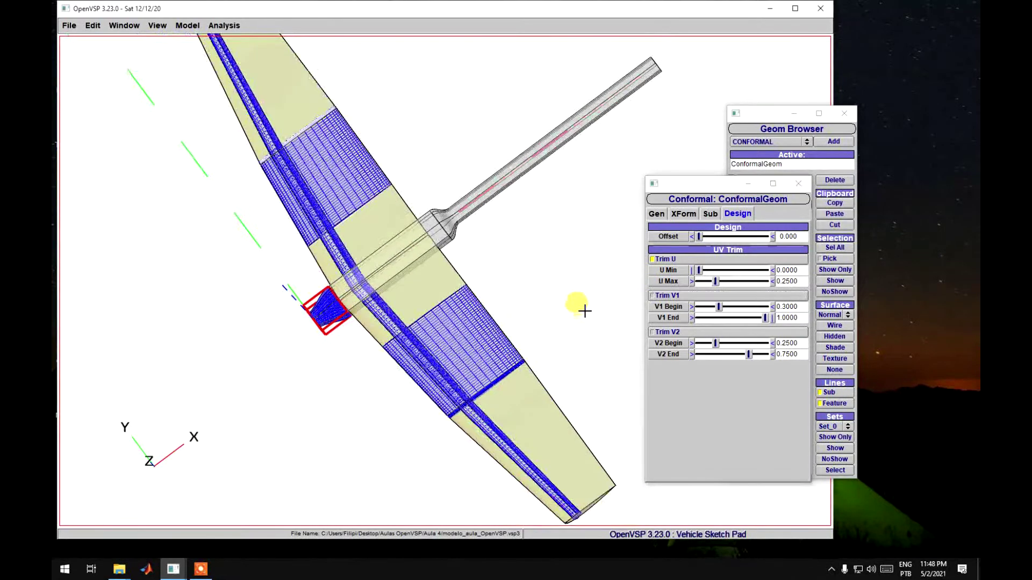
{"action": "left_click", "coordinate": [799, 184]}
{"action": "left_click", "coordinate": [527, 388]}
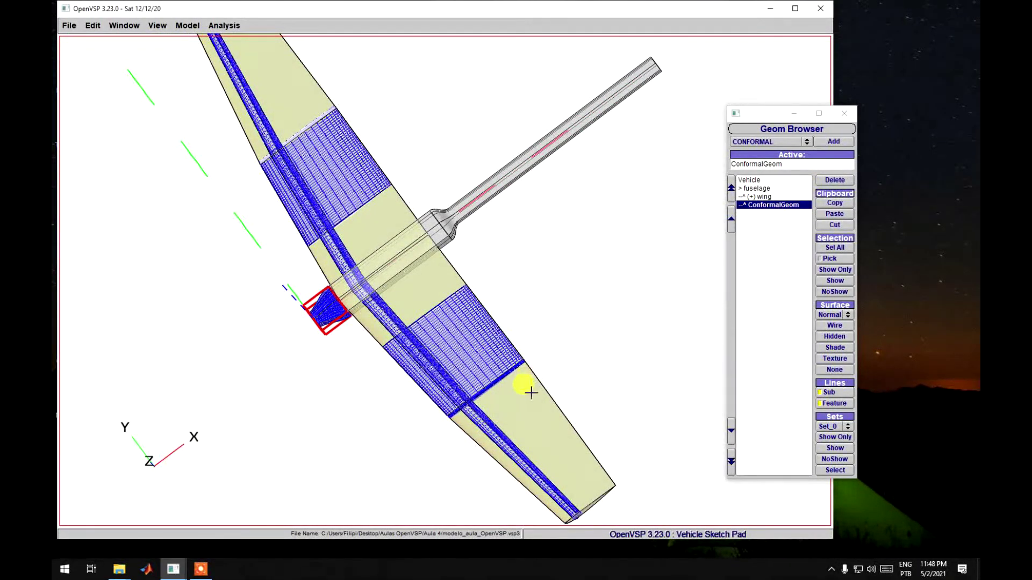
{"action": "scroll", "coordinate": [529, 391], "scroll_direction": "down", "scroll_amount": 3}
{"action": "scroll", "coordinate": [529, 391], "scroll_direction": "up", "scroll_amount": 3}
{"action": "left_click_drag", "start_coordinate": [528, 391], "coordinate": [494, 325]}
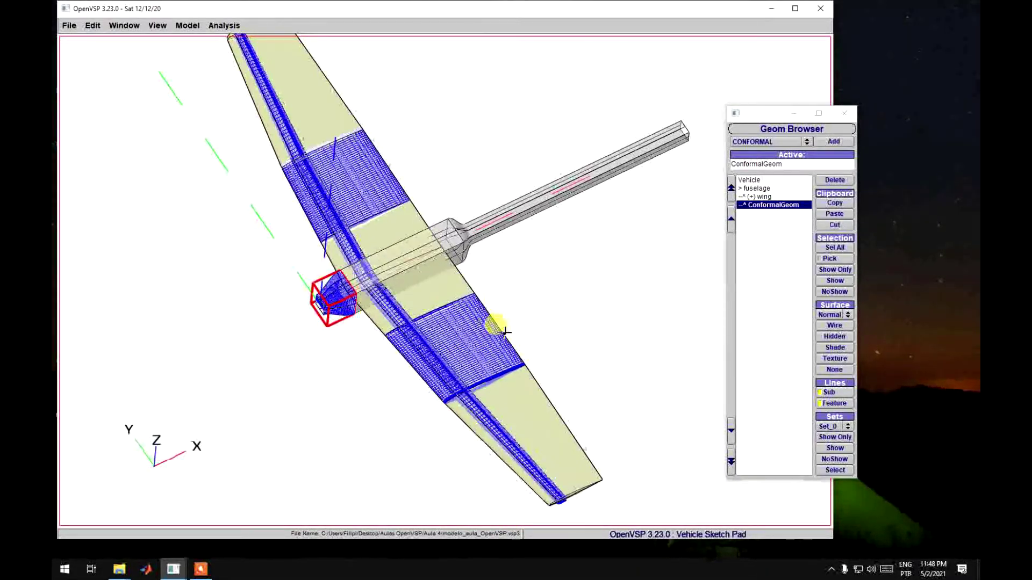
{"action": "left_click_drag", "start_coordinate": [478, 371], "coordinate": [451, 434]}
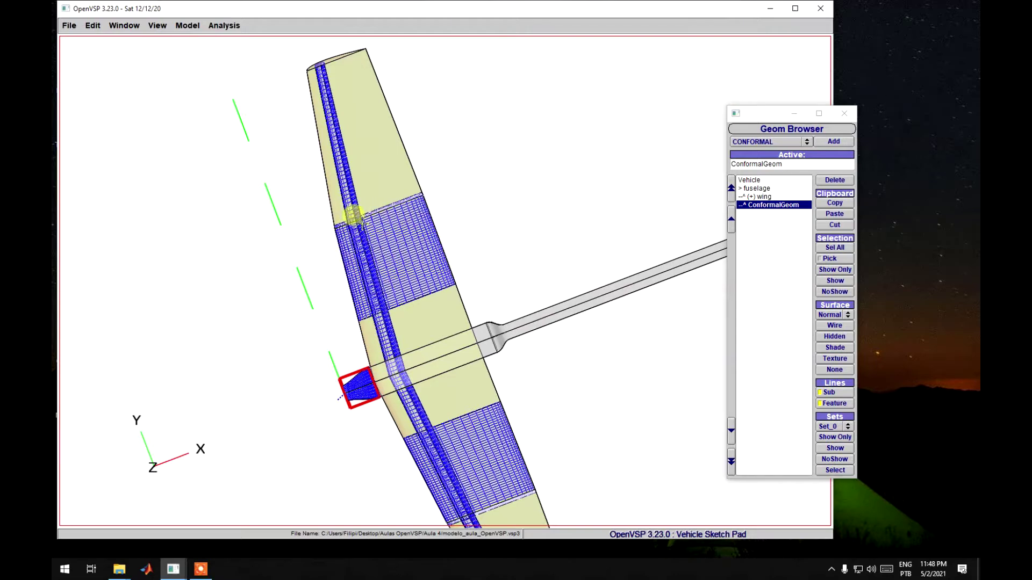
Add a new link in Advanced Parameter Links and name it "aula 4".
{"action": "left_click", "coordinate": [189, 26]}
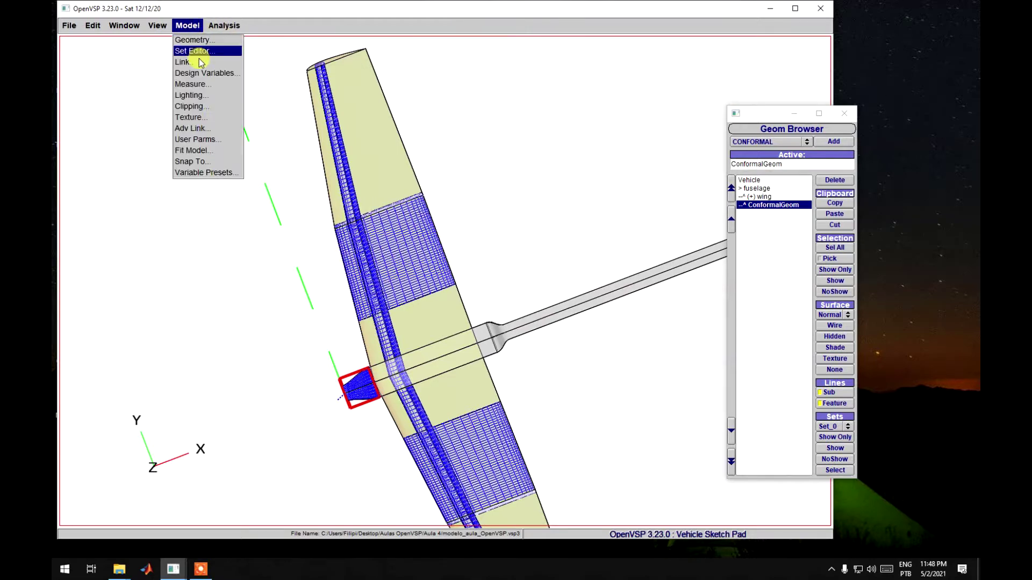
{"action": "left_click", "coordinate": [215, 134]}
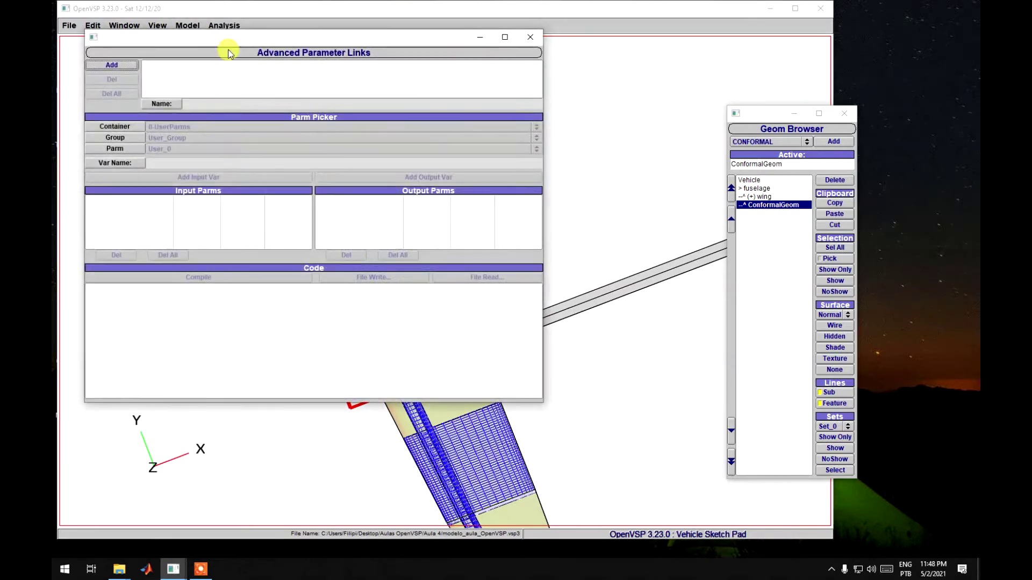
{"action": "left_click_drag", "start_coordinate": [249, 42], "coordinate": [297, 137]}
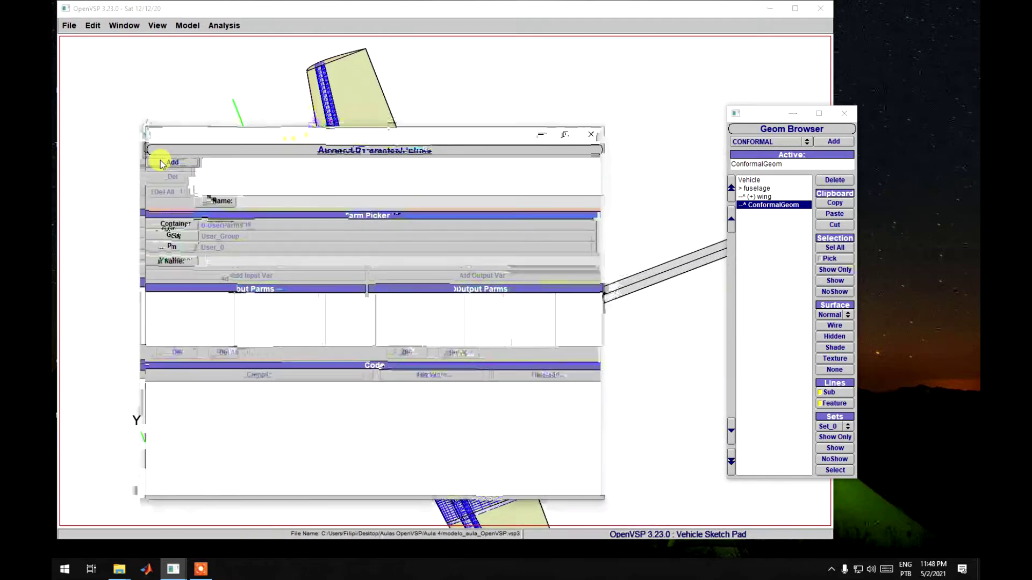
{"action": "left_click", "coordinate": [160, 163]}
{"action": "left_click", "coordinate": [299, 178]}
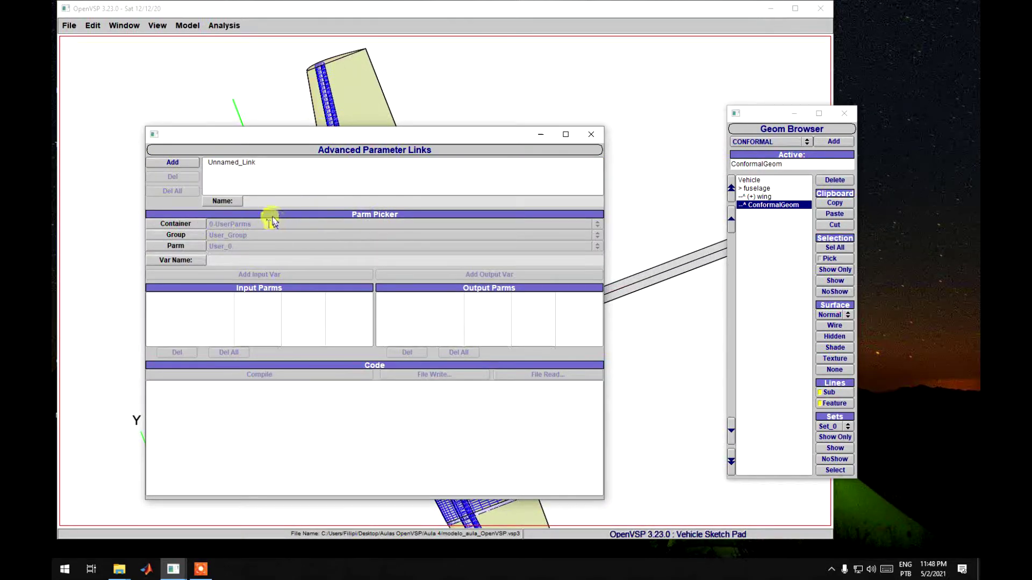
{"action": "left_click", "coordinate": [247, 165]}
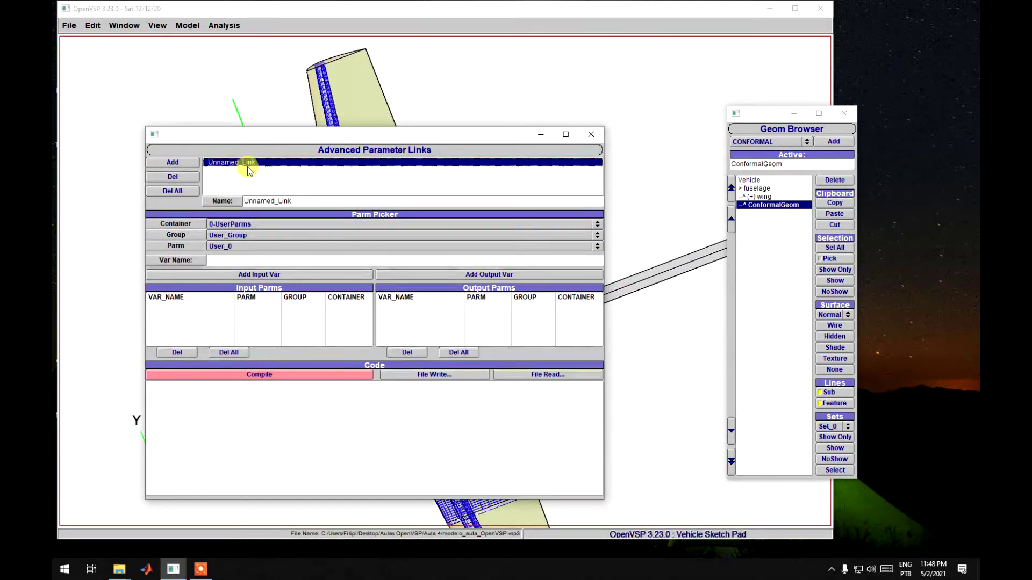
{"action": "left_click_drag", "start_coordinate": [297, 200], "coordinate": [243, 203]}
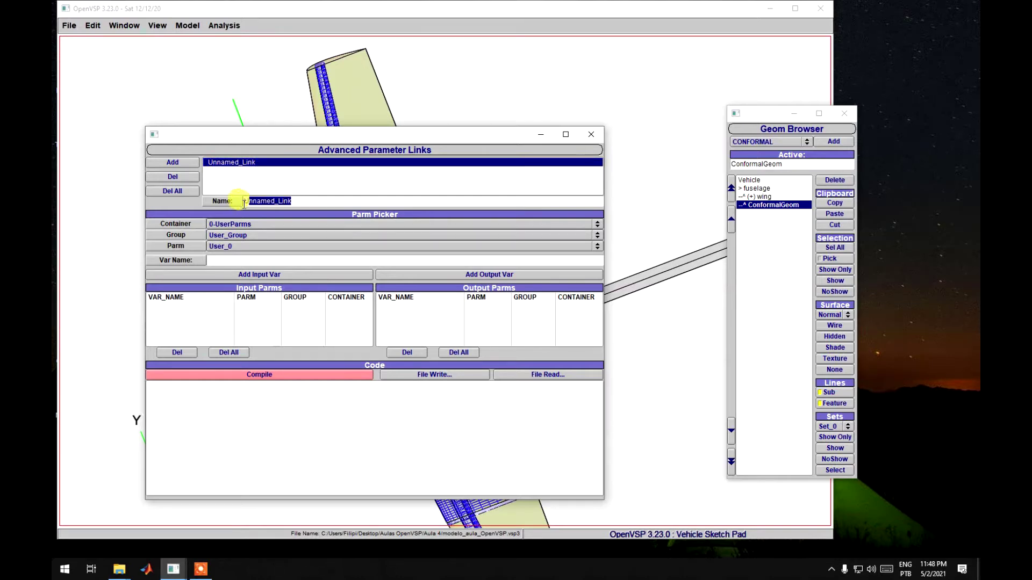
{"action": "type", "text": "aula"}
{"action": "type", "text": "4"}
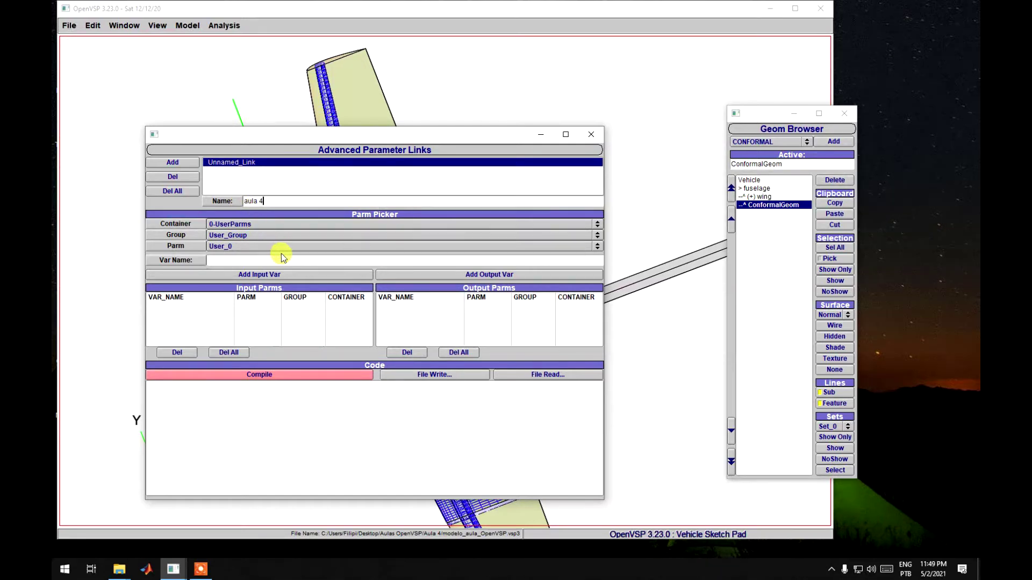
{"action": "left_click", "coordinate": [293, 229]}
{"action": "left_click", "coordinate": [295, 225]}
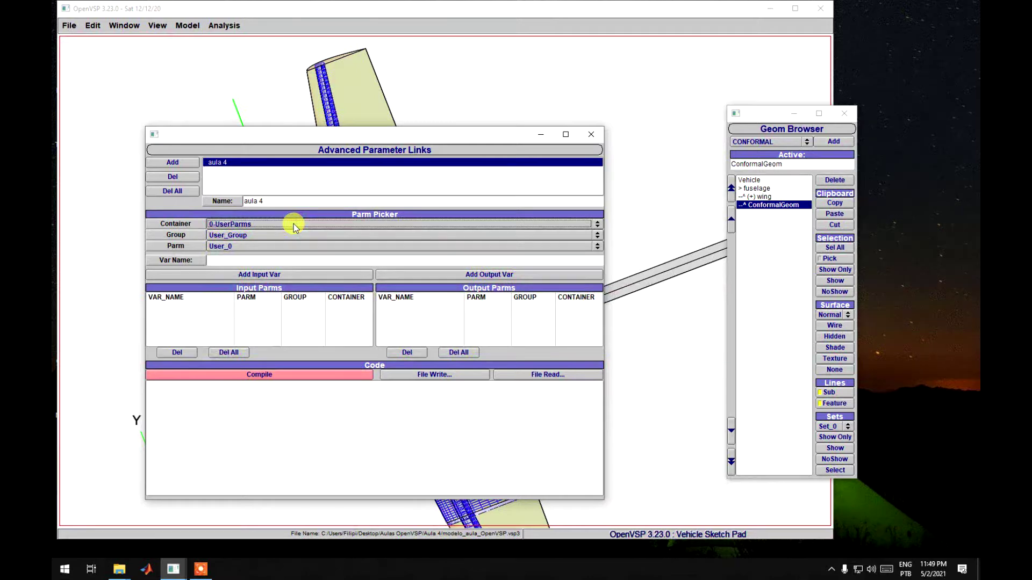
Set the parameter container of the aula 4 link to 5-ConformalGeom.
{"action": "left_click", "coordinate": [361, 224]}
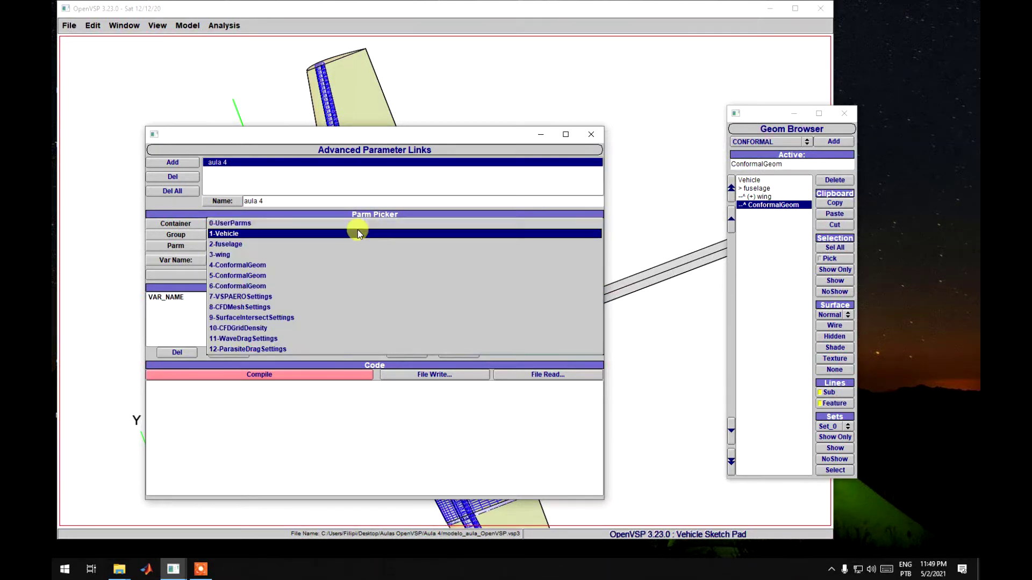
{"action": "left_click", "coordinate": [352, 225]}
{"action": "left_click", "coordinate": [341, 226]}
{"action": "left_click", "coordinate": [340, 226]}
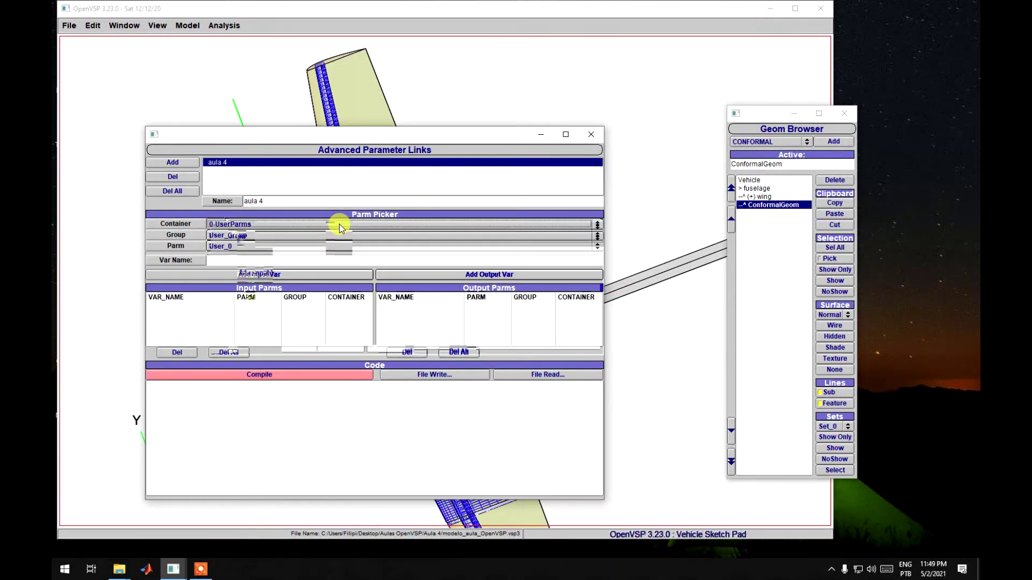
{"action": "left_click", "coordinate": [339, 226]}
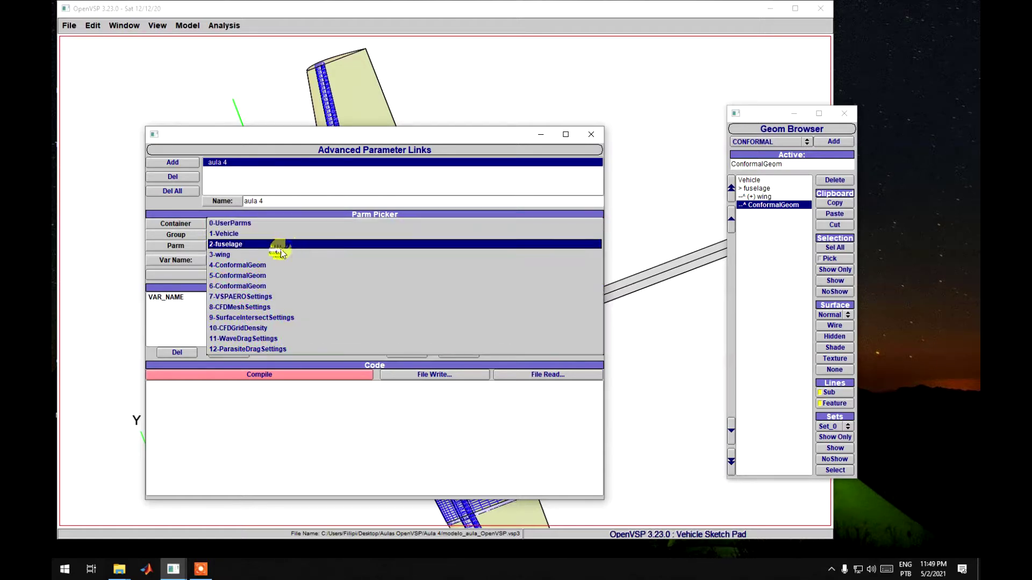
{"action": "left_click", "coordinate": [265, 286]}
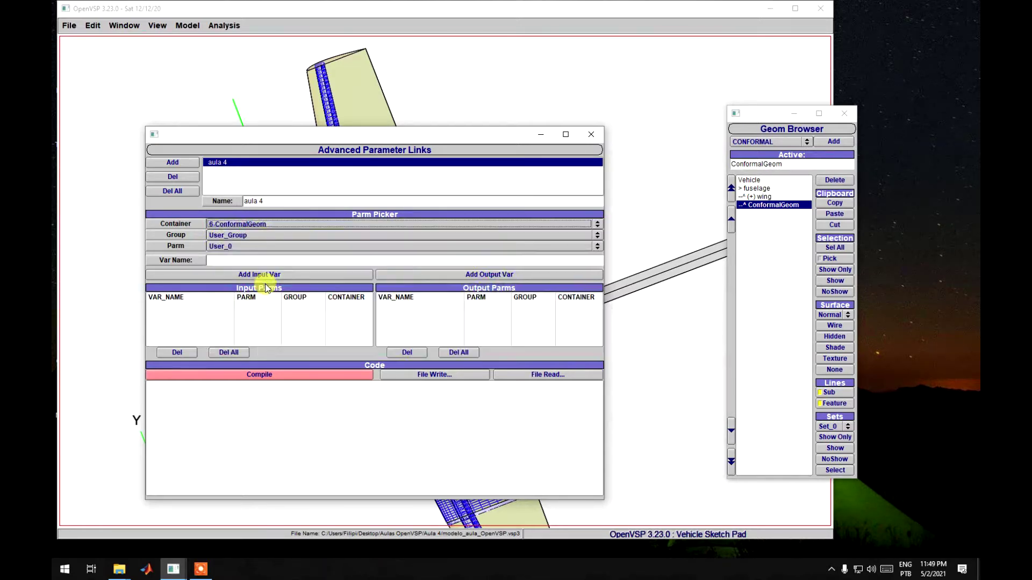
{"action": "left_click", "coordinate": [259, 226]}
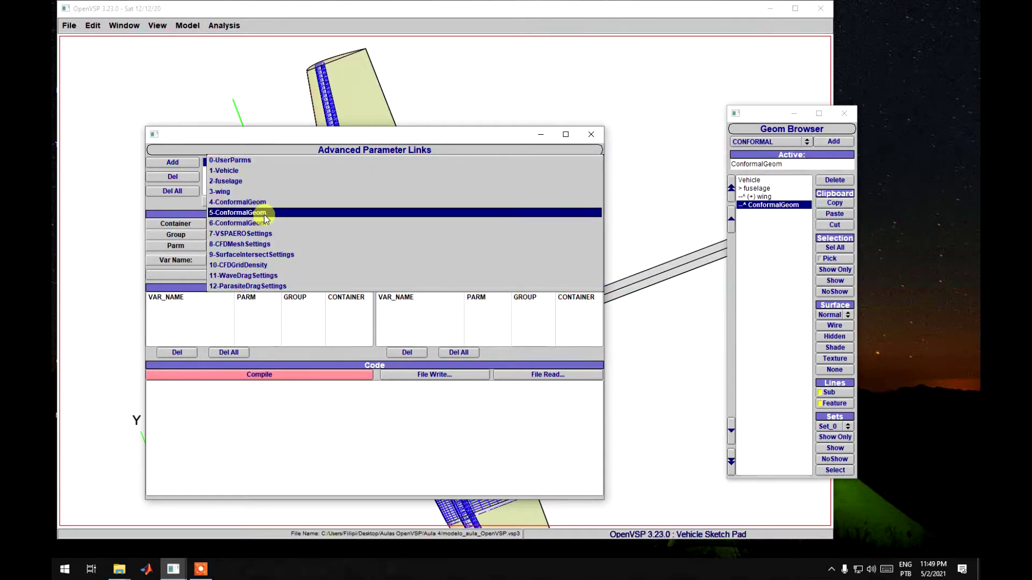
{"action": "left_click", "coordinate": [250, 213]}
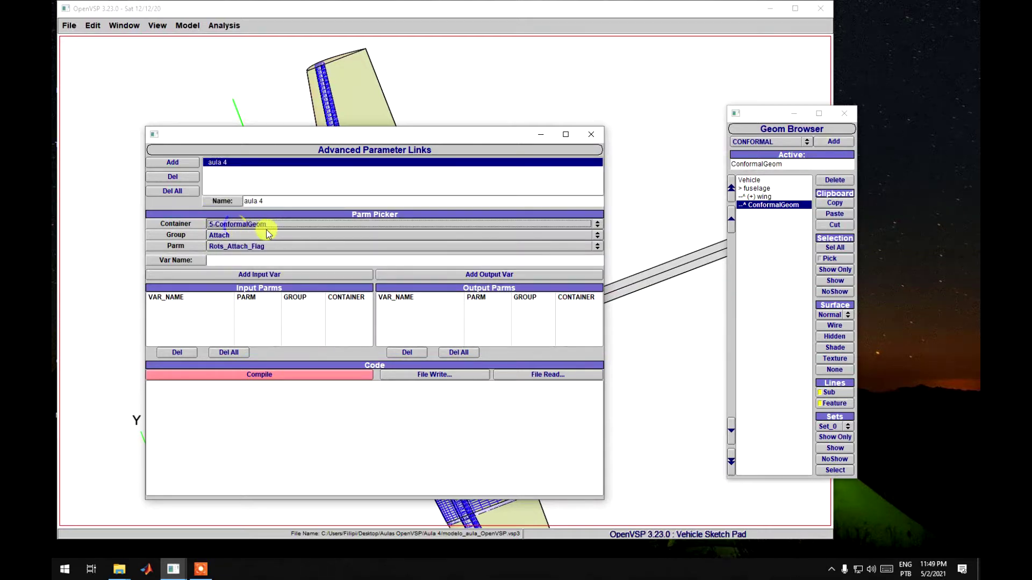
Close Advanced Parameter Links and expand the wing's children in the geometry list.
{"action": "double_click", "coordinate": [753, 197]}
{"action": "left_click", "coordinate": [854, 183]}
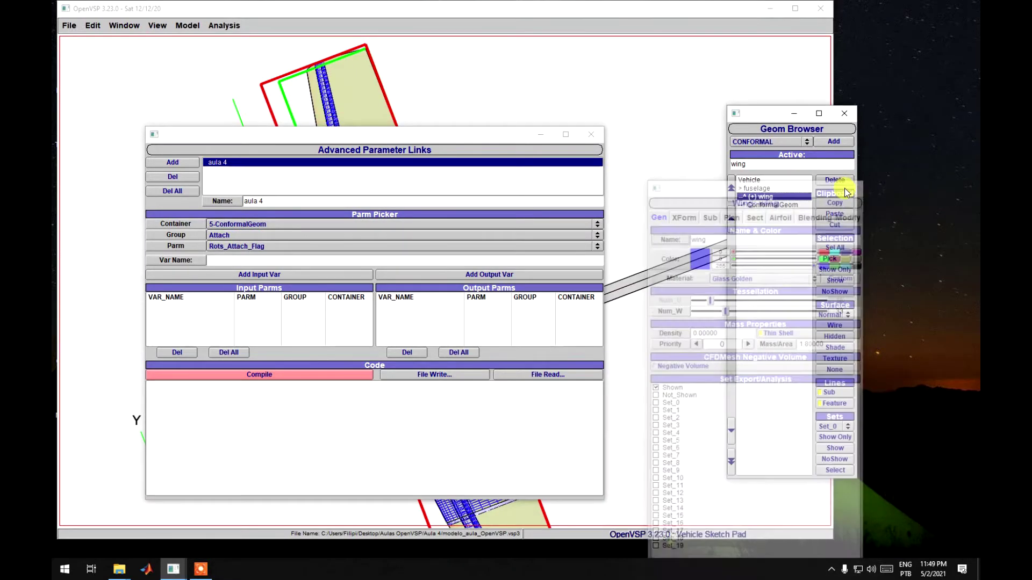
{"action": "left_click", "coordinate": [591, 134]}
{"action": "left_click", "coordinate": [754, 197]}
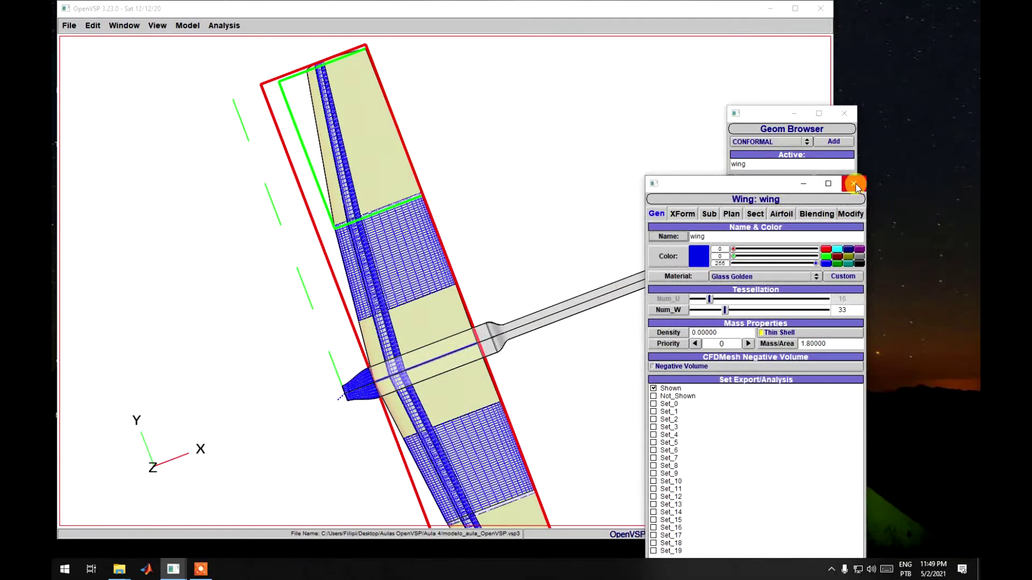
Rename the wing's second conformal component, the one trimmed in U, as "nervura".
{"action": "left_click_drag", "start_coordinate": [818, 190], "coordinate": [570, 158]}
{"action": "left_click", "coordinate": [774, 213]}
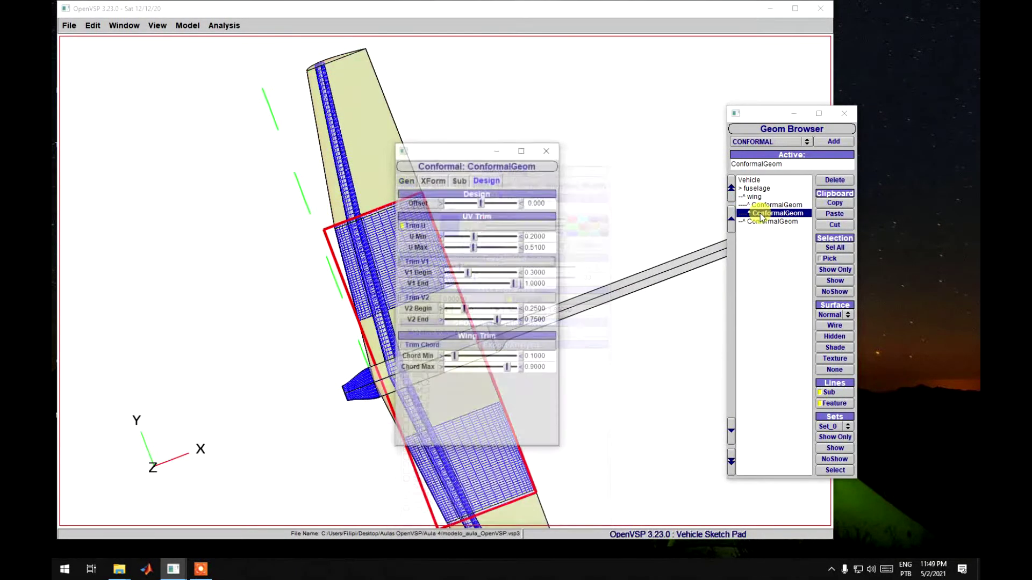
{"action": "left_click", "coordinate": [432, 179]}
{"action": "left_click", "coordinate": [405, 179]}
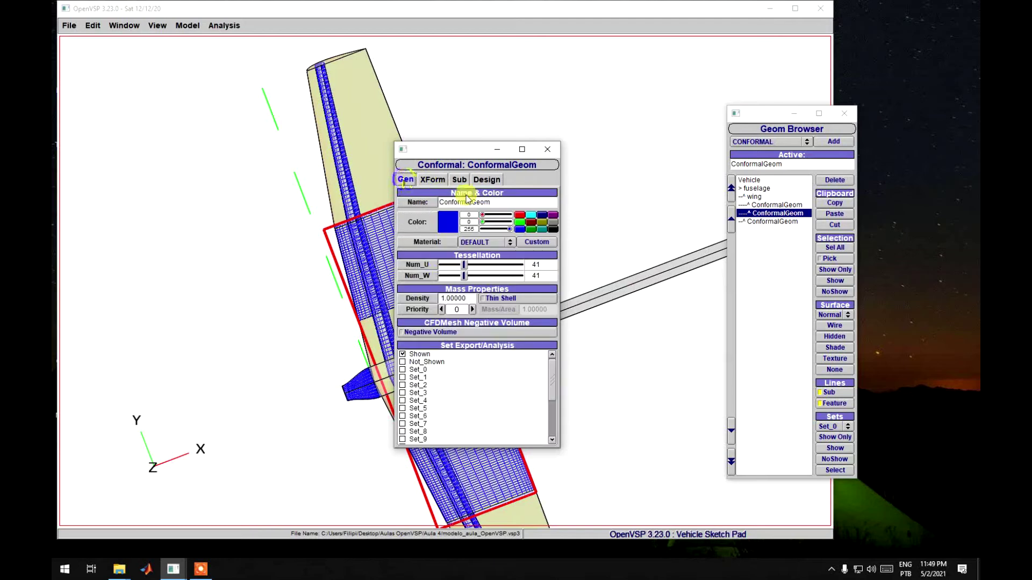
{"action": "left_click_drag", "start_coordinate": [489, 202], "coordinate": [440, 201]}
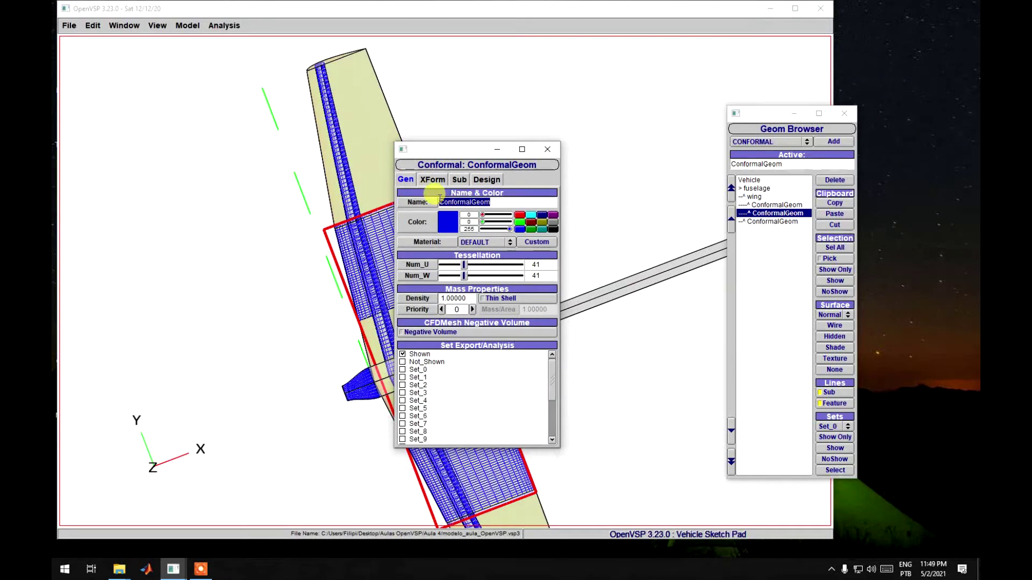
{"action": "type", "text": "nervura"}
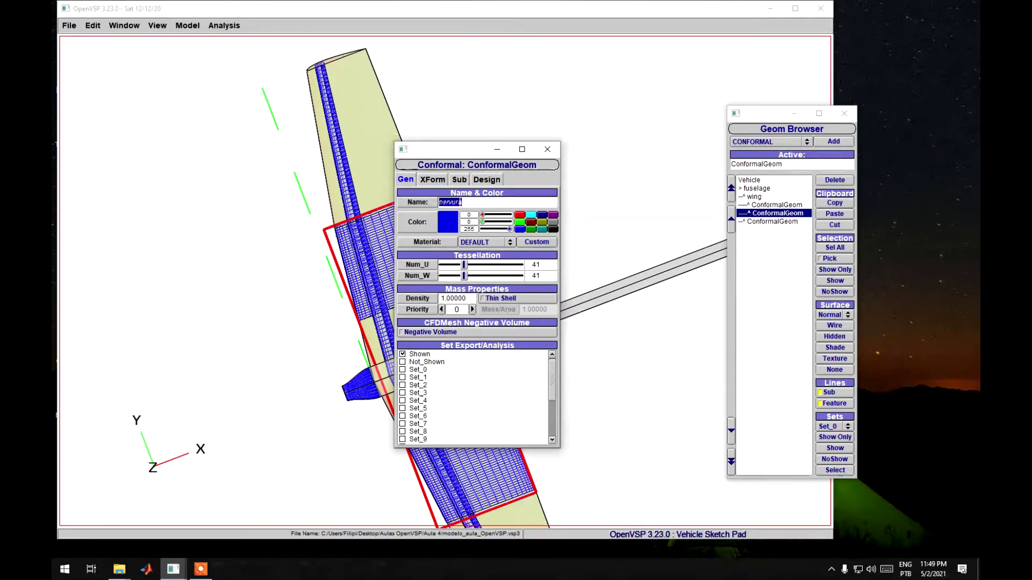
{"action": "key", "text": "Return"}
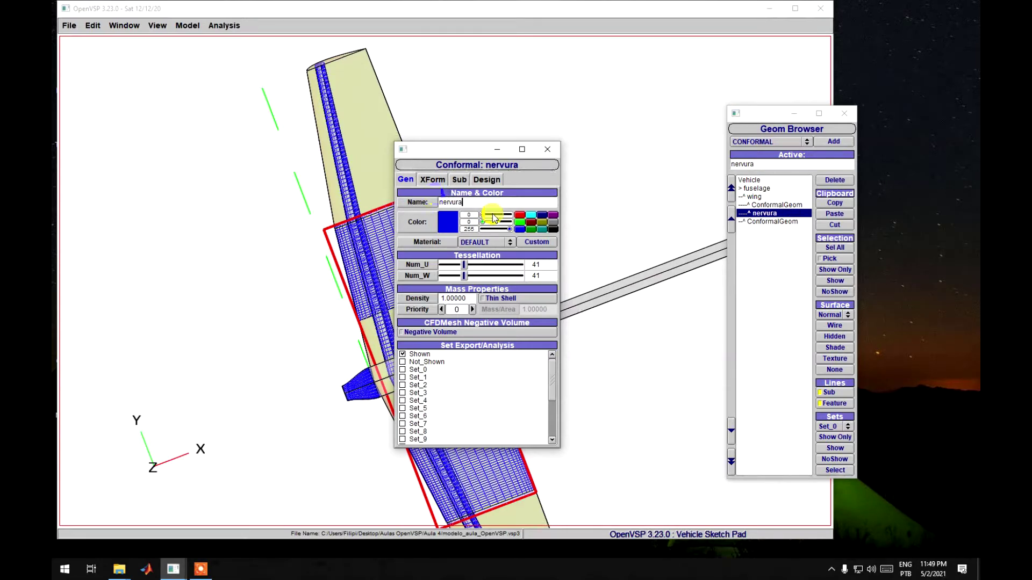
Rename the wing's first conformal component, which runs along the span, as "longarina" and close its settings.
{"action": "left_click", "coordinate": [766, 205]}
{"action": "left_click_drag", "start_coordinate": [498, 201], "coordinate": [451, 201]}
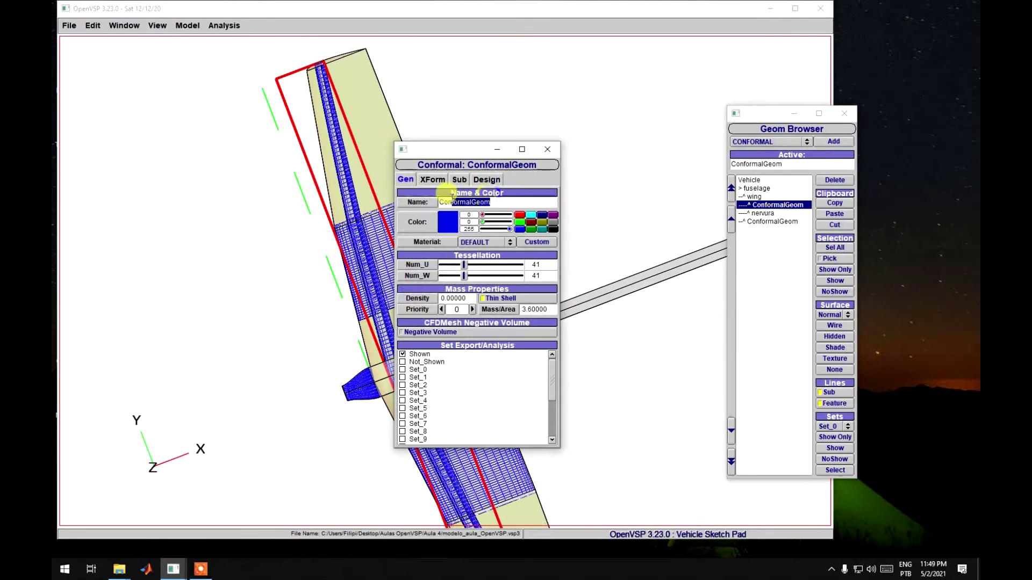
{"action": "left_click", "coordinate": [533, 202]}
{"action": "left_click_drag", "start_coordinate": [532, 201], "coordinate": [436, 201]}
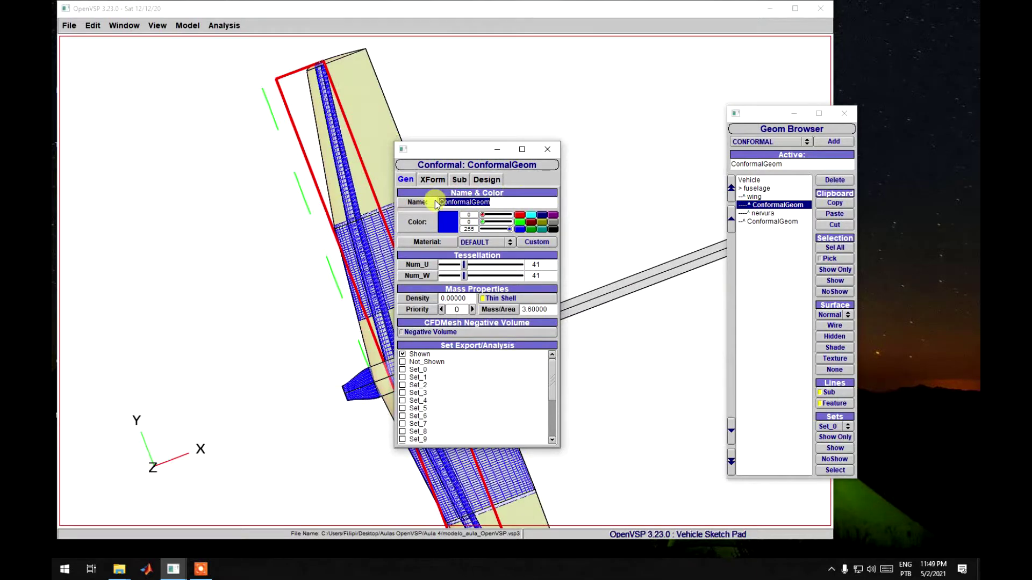
{"action": "type", "text": "Longarina"}
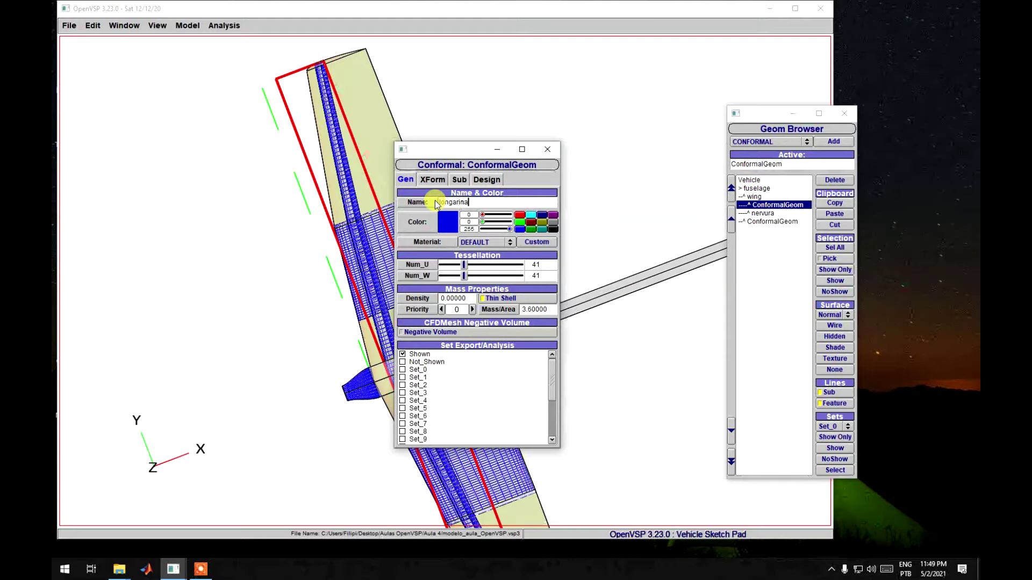
{"action": "key", "text": "Return"}
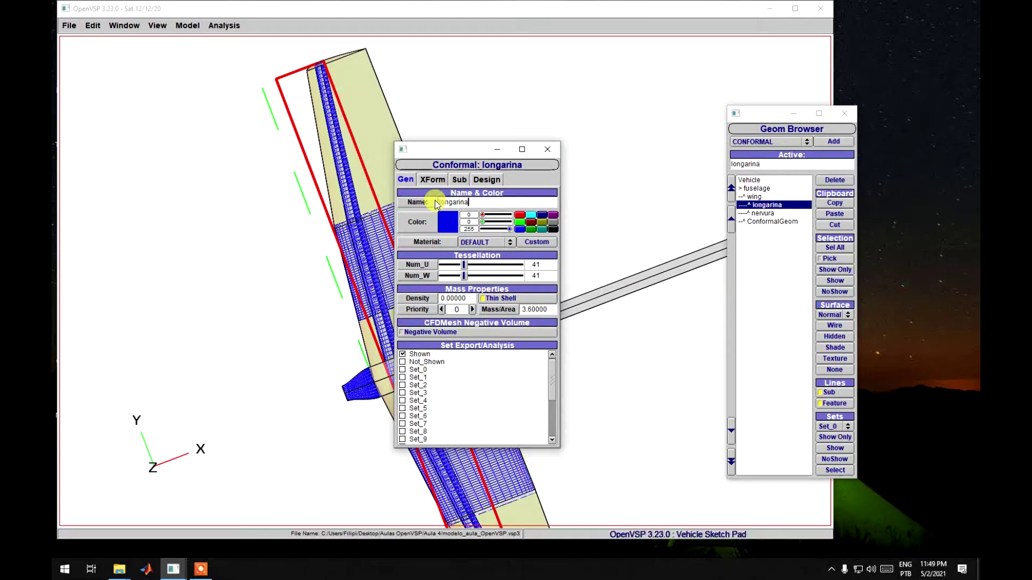
{"action": "left_click", "coordinate": [547, 149]}
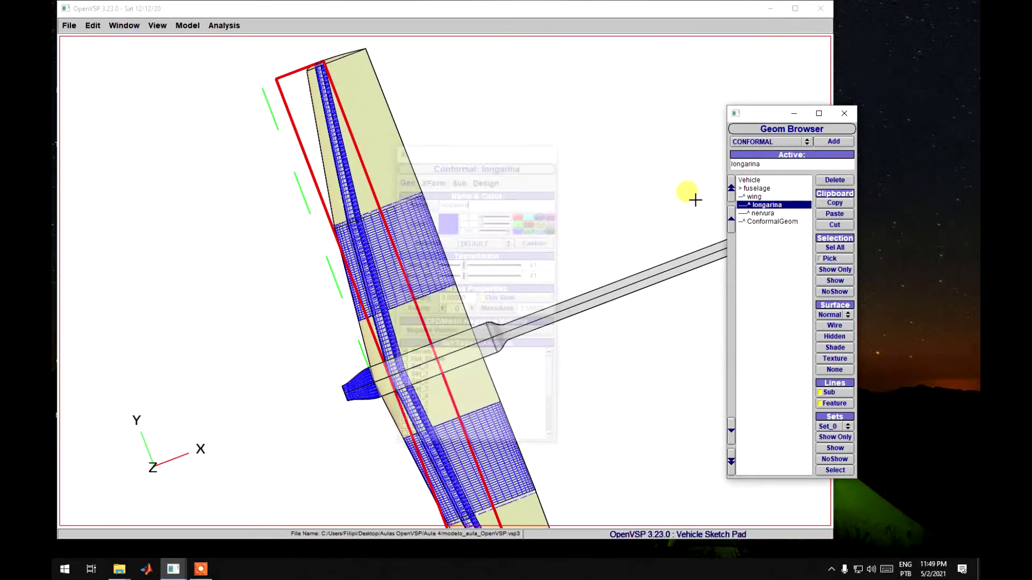
Select the nervura component with its settings closed and reopen Advanced Parameter Links.
{"action": "left_click", "coordinate": [774, 222]}
{"action": "left_click", "coordinate": [547, 148]}
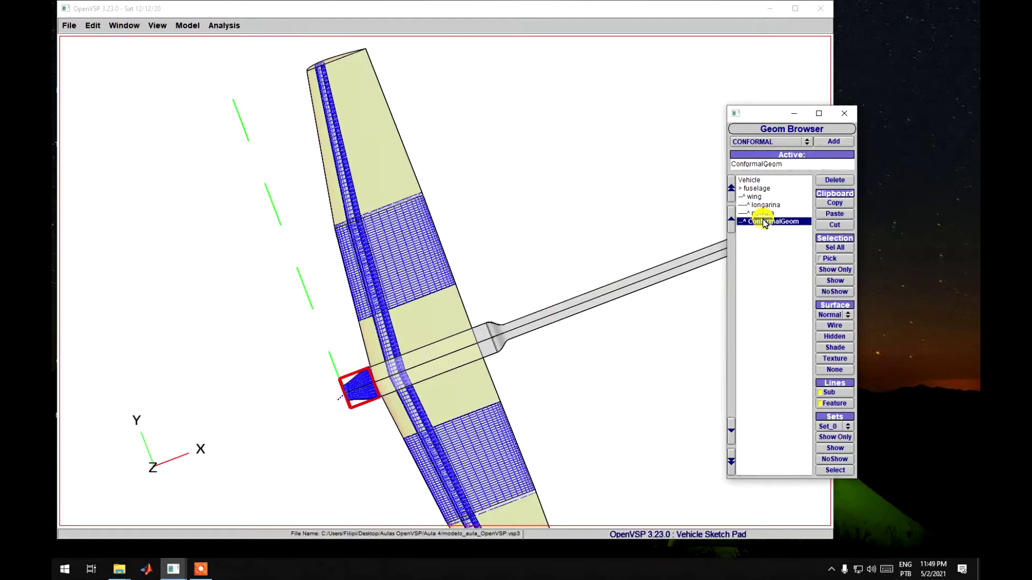
{"action": "left_click", "coordinate": [763, 213]}
{"action": "left_click", "coordinate": [547, 148]}
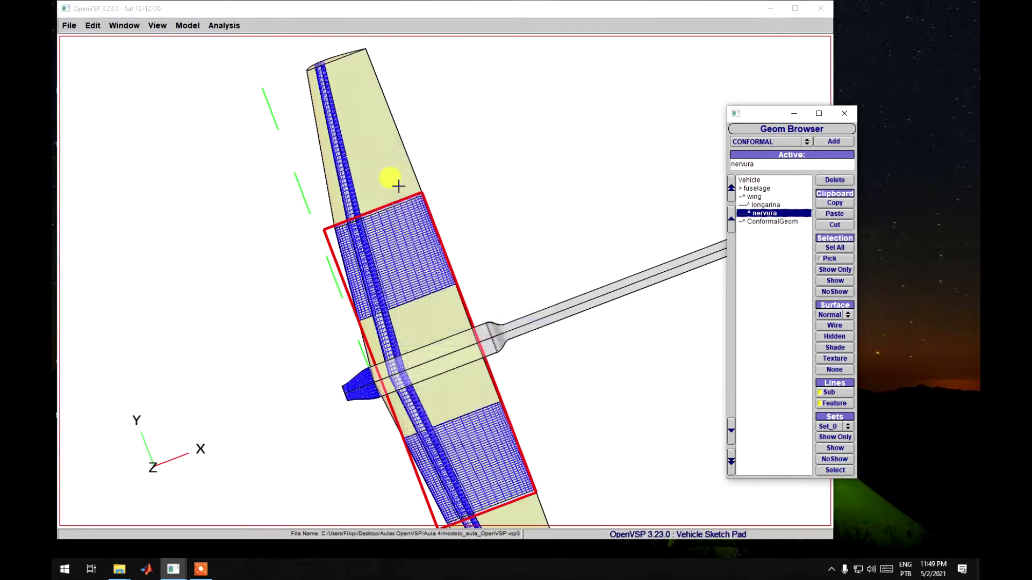
{"action": "left_click", "coordinate": [186, 26]}
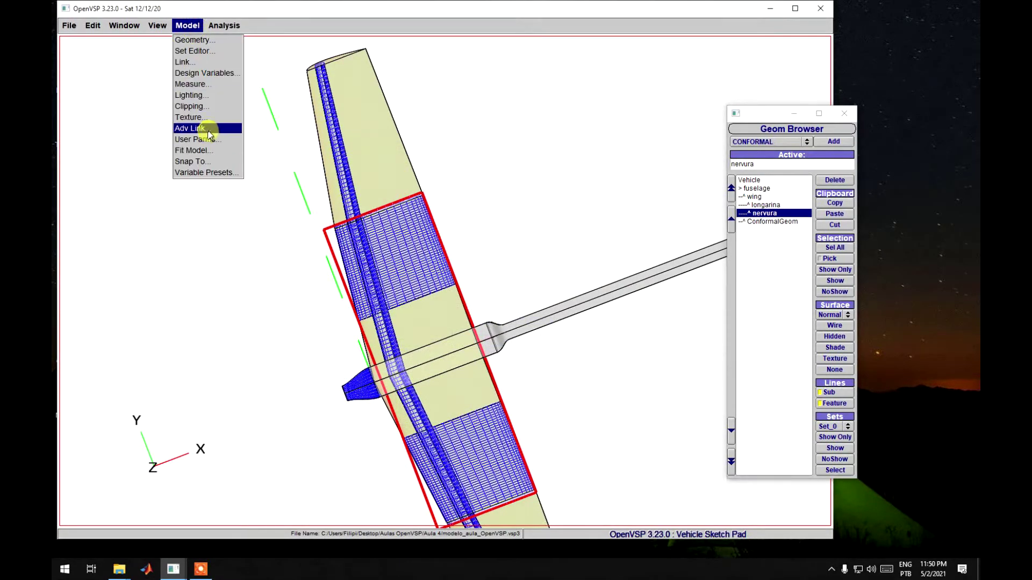
{"action": "left_click", "coordinate": [208, 131]}
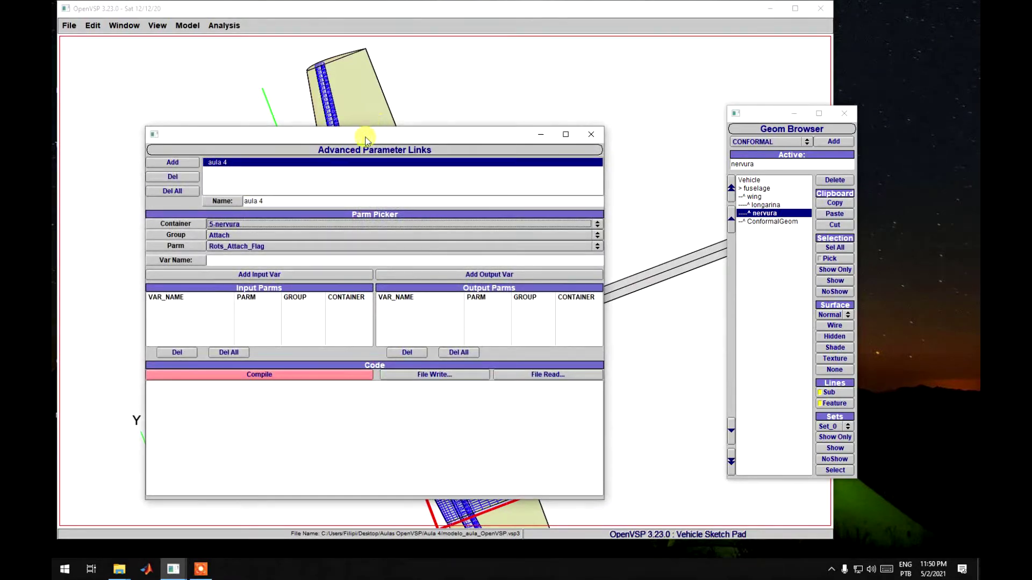
Look through the container and group choices for nervura in the parm picker, keeping the Attach group.
{"action": "left_click_drag", "start_coordinate": [366, 139], "coordinate": [329, 78]}
{"action": "left_click", "coordinate": [195, 164]}
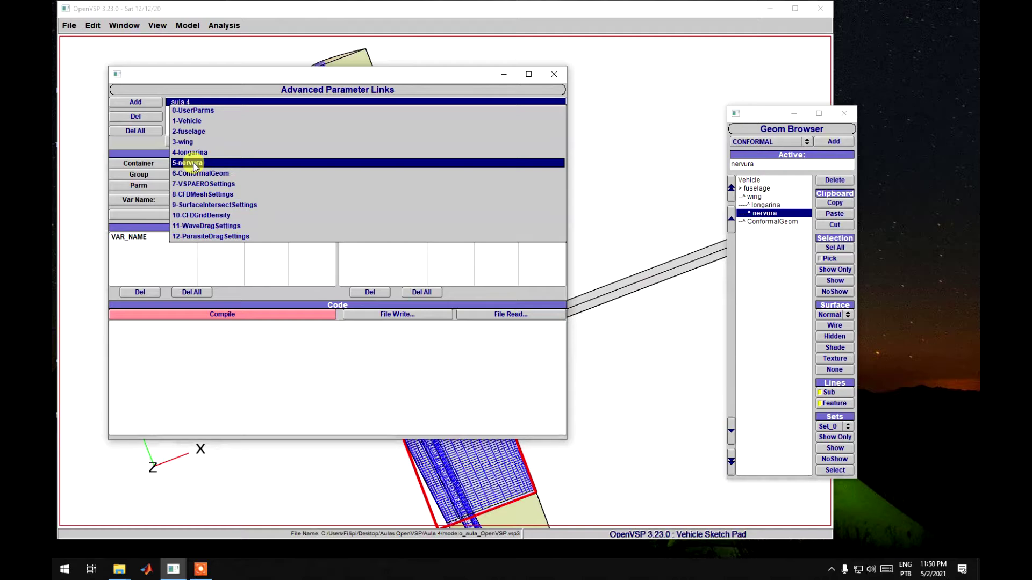
{"action": "left_click", "coordinate": [188, 163]}
{"action": "left_click", "coordinate": [208, 175]}
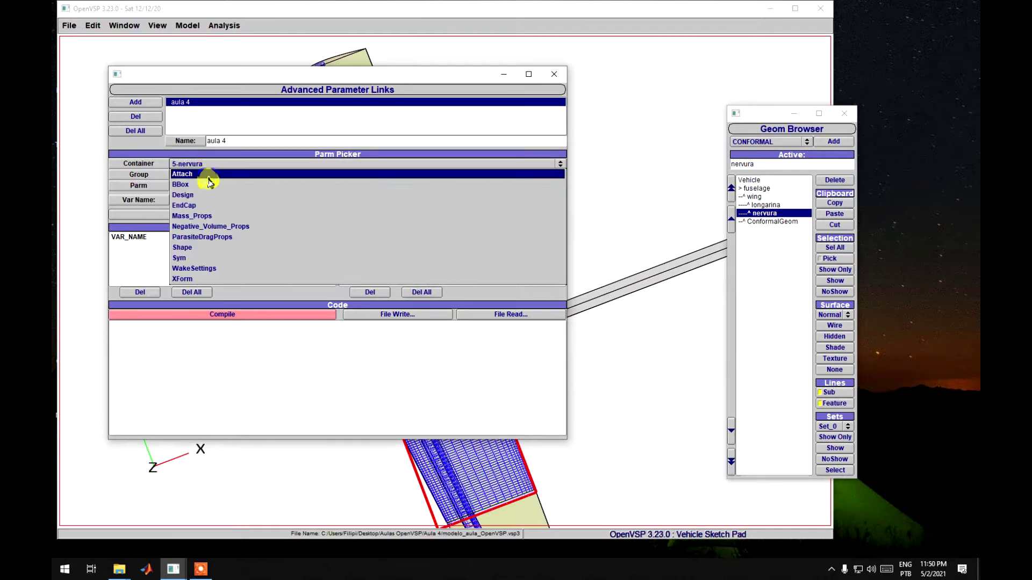
{"action": "left_click", "coordinate": [208, 176]}
{"action": "left_click", "coordinate": [207, 175]}
{"action": "left_click", "coordinate": [208, 175]}
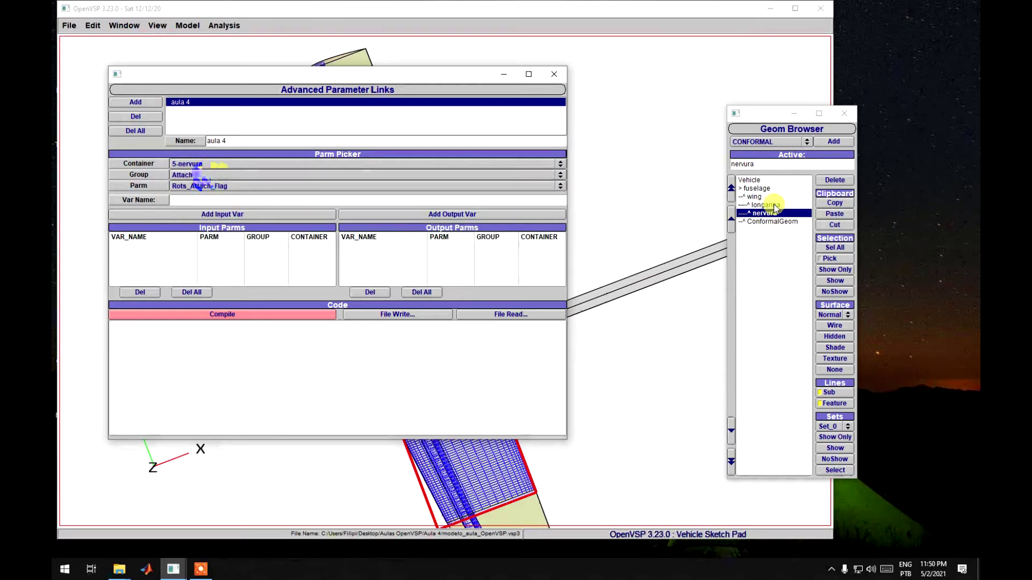
Open nervura's design settings and display the parameter information for U Min.
{"action": "double_click", "coordinate": [758, 214]}
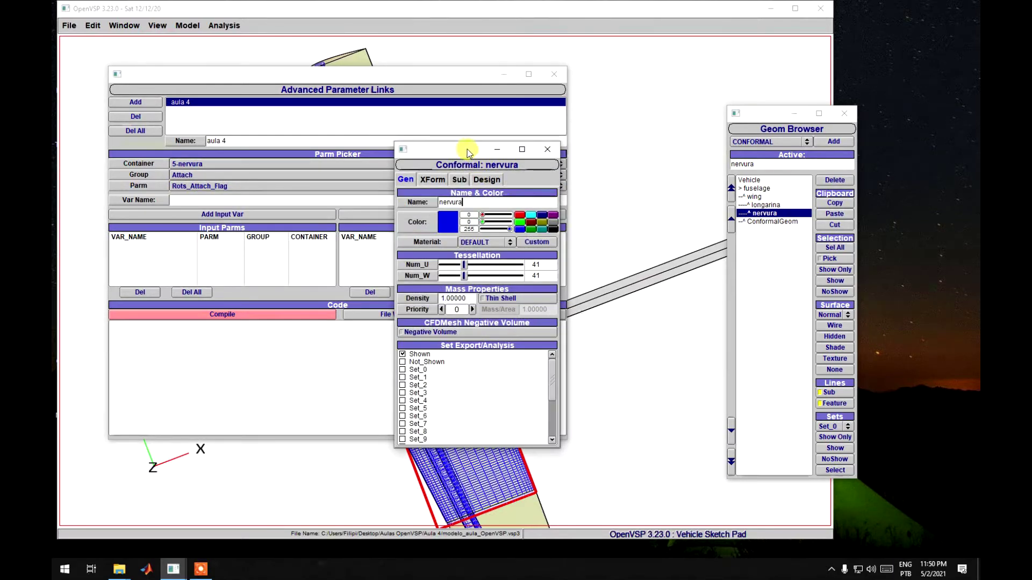
{"action": "left_click_drag", "start_coordinate": [468, 151], "coordinate": [651, 191]}
{"action": "left_click", "coordinate": [662, 217]}
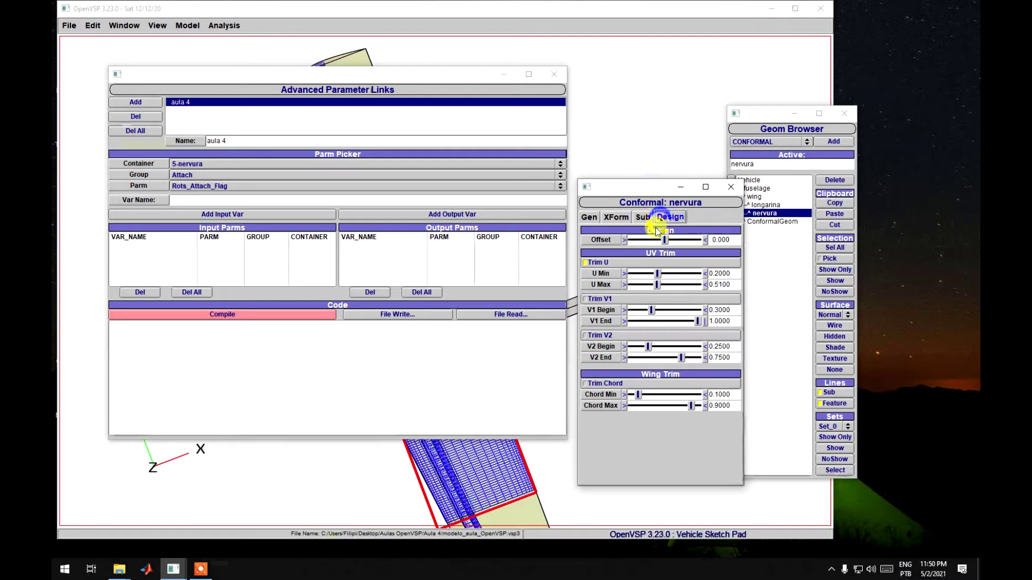
{"action": "left_click", "coordinate": [595, 276]}
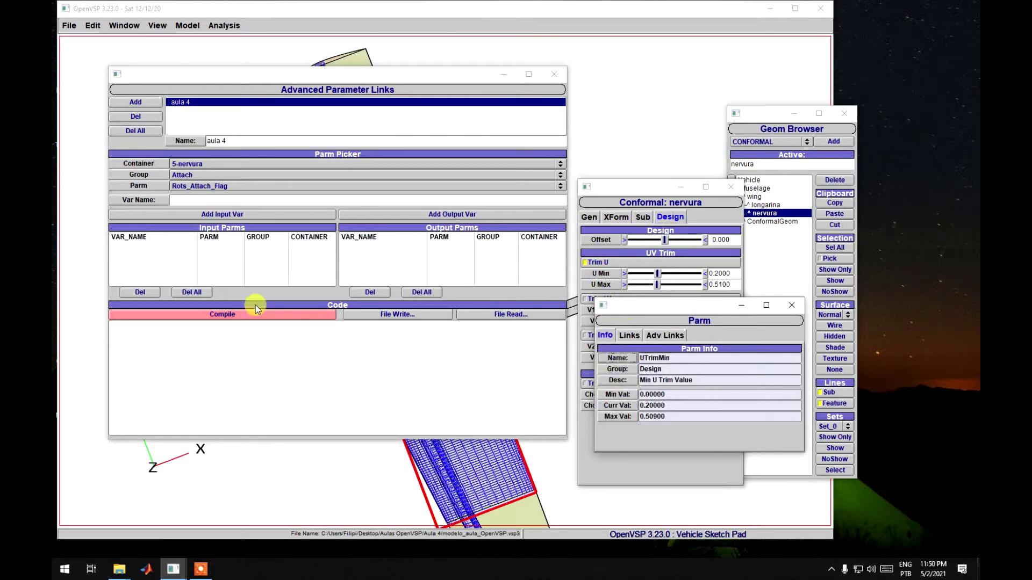
Add nervura's UTrimMin parameter from the Design group as an output variable named n1_utrimmin.
{"action": "left_click", "coordinate": [182, 175]}
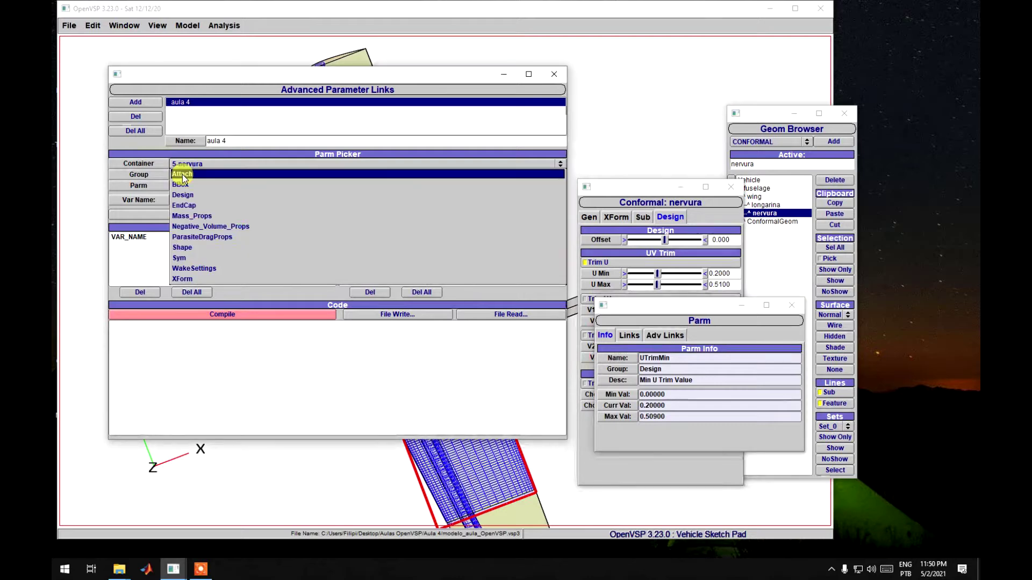
{"action": "left_click", "coordinate": [186, 195]}
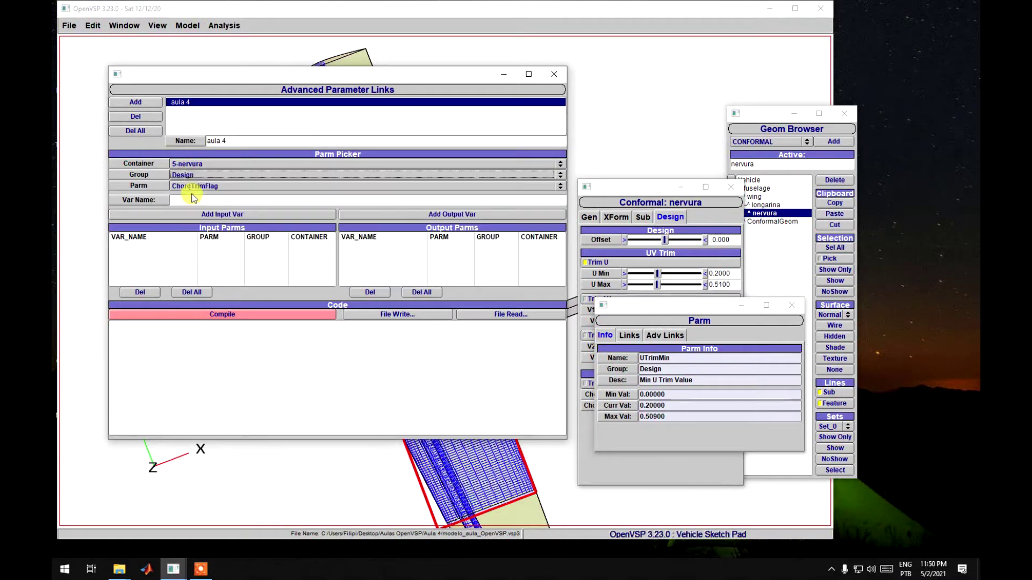
{"action": "left_click", "coordinate": [195, 186]}
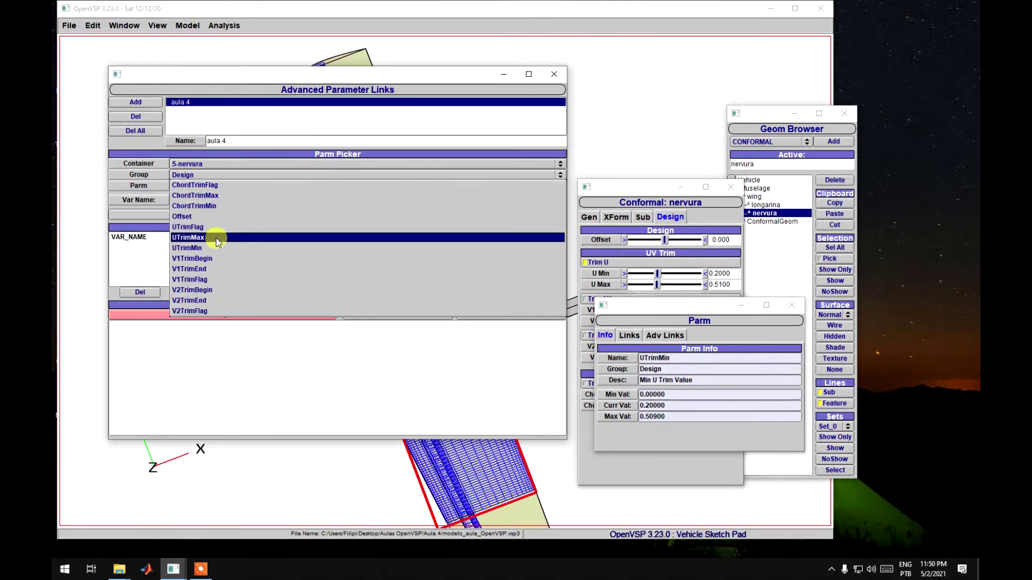
{"action": "left_click", "coordinate": [196, 248]}
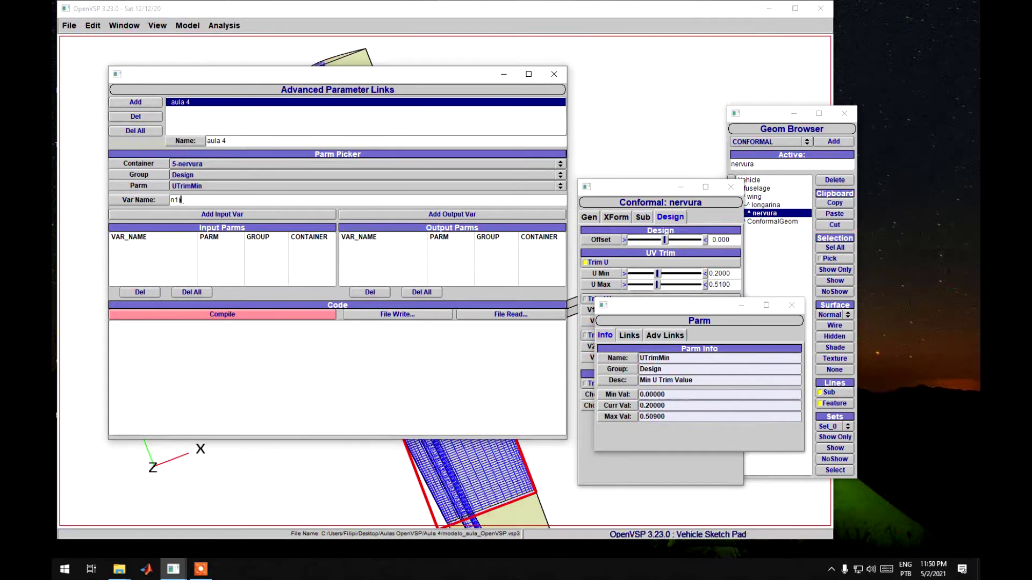
{"action": "type", "text": "_utrimmin"}
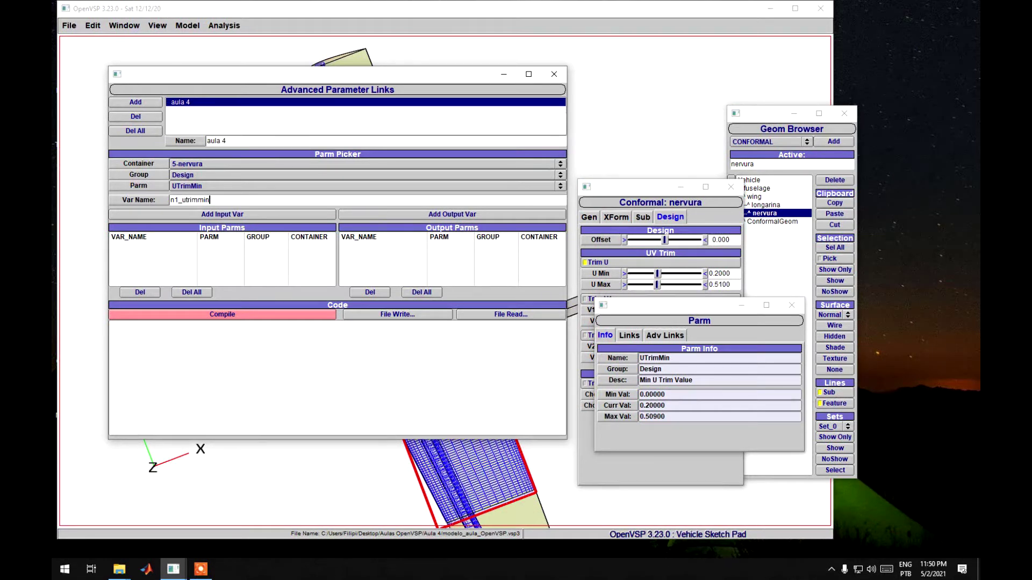
{"action": "left_click", "coordinate": [198, 200]}
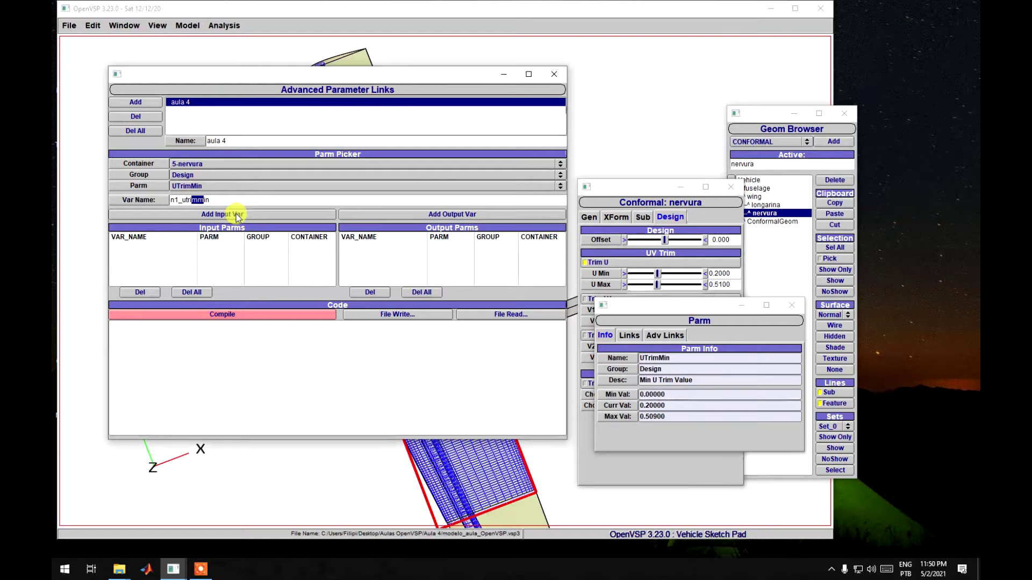
{"action": "left_click", "coordinate": [417, 215]}
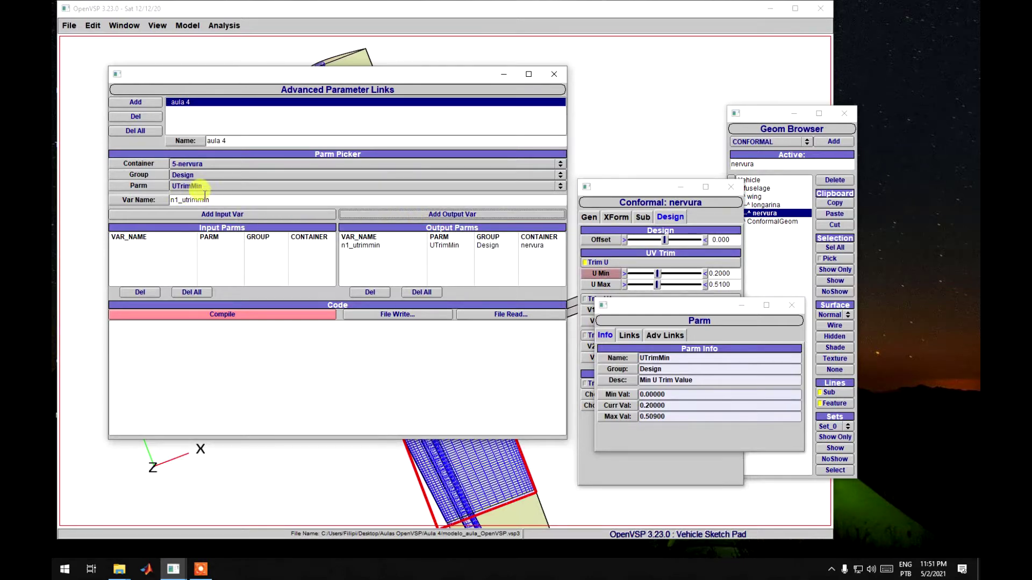
Add nervura's UTrimMax parameter as an output variable named n1_utrimmax and close the U Min parameter information.
{"action": "left_click_drag", "start_coordinate": [198, 200], "coordinate": [219, 202]}
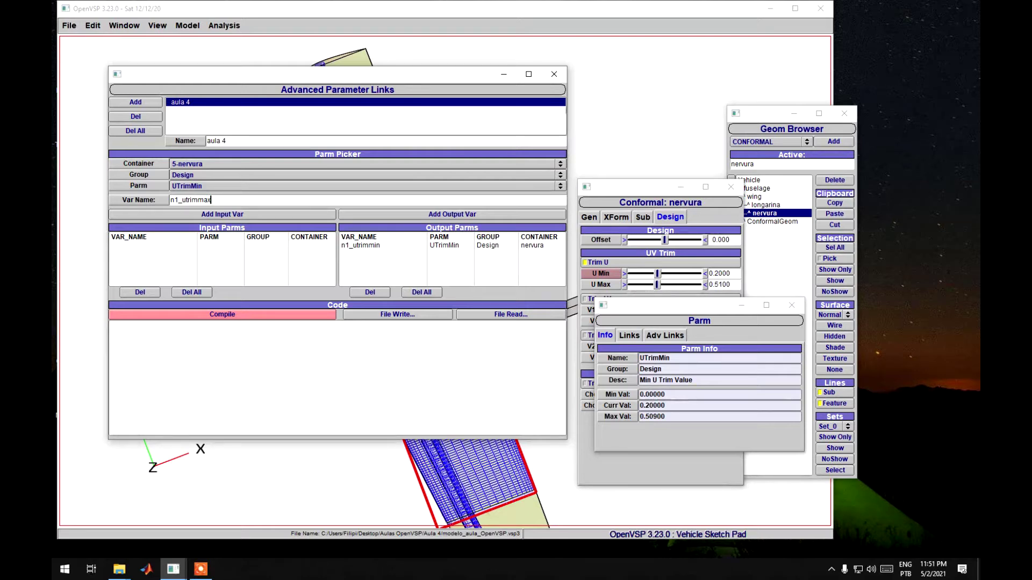
{"action": "left_click", "coordinate": [214, 186]}
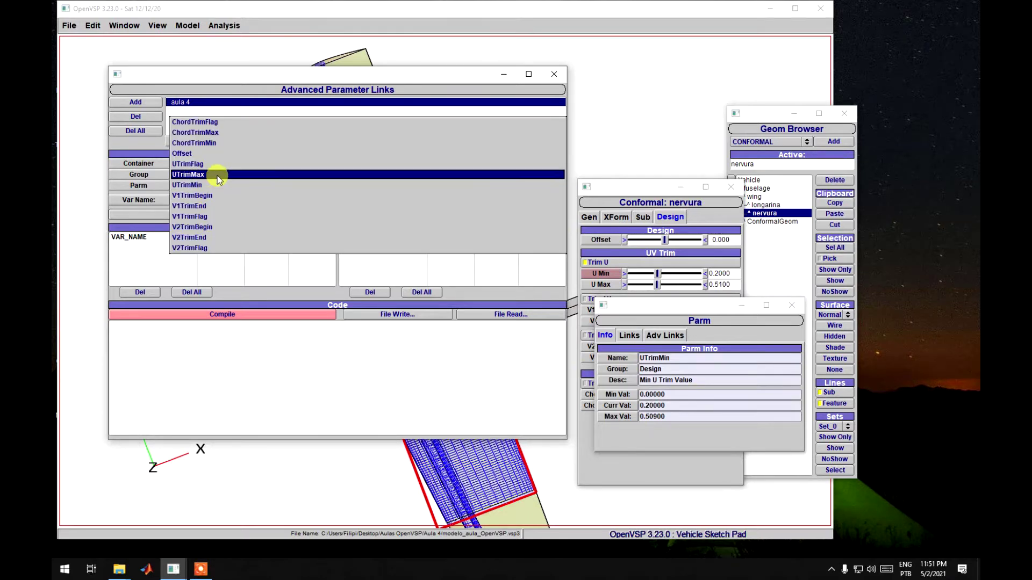
{"action": "left_click", "coordinate": [218, 175]}
{"action": "left_click", "coordinate": [428, 215]}
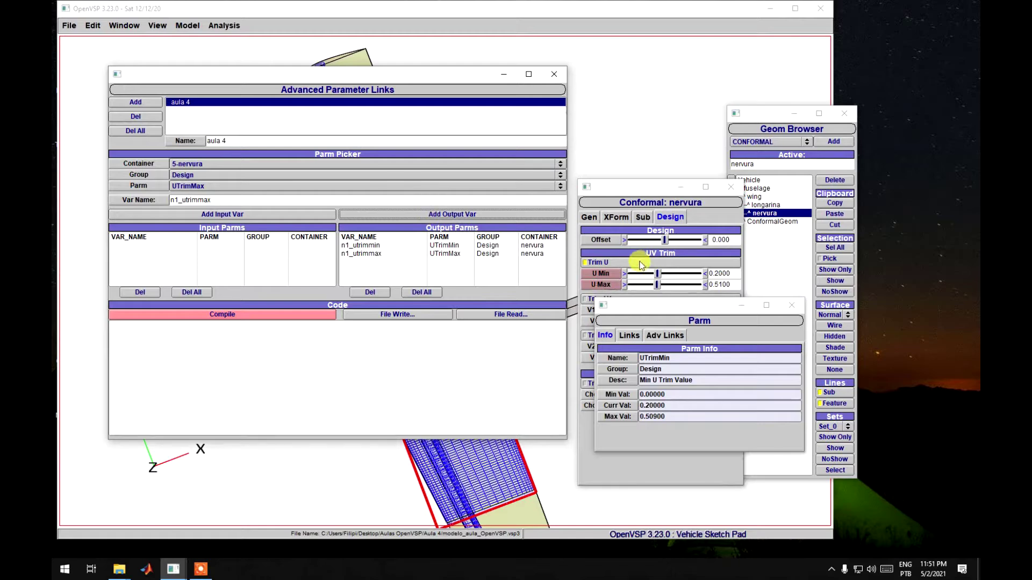
{"action": "left_click", "coordinate": [790, 306]}
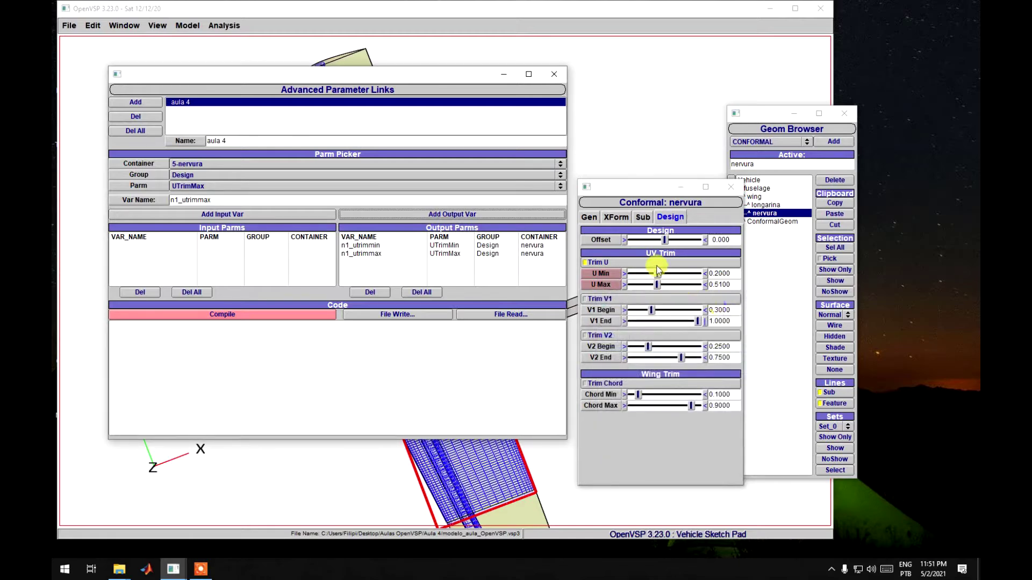
{"action": "left_click_drag", "start_coordinate": [641, 188], "coordinate": [669, 228]}
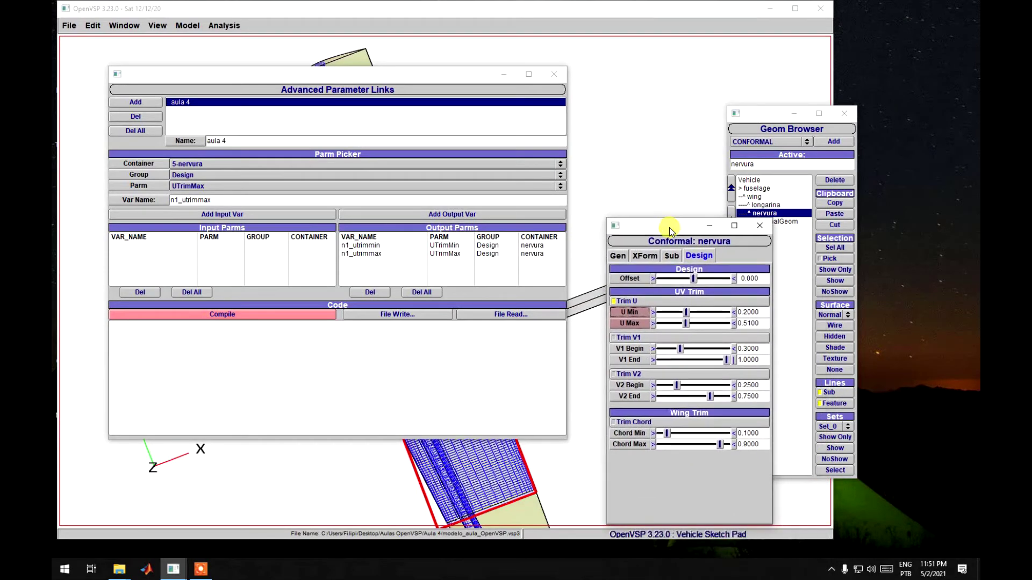
Examine the nervura's trimmed regions along the wing in the 3D view with the links window moved aside.
{"action": "left_click", "coordinate": [357, 346]}
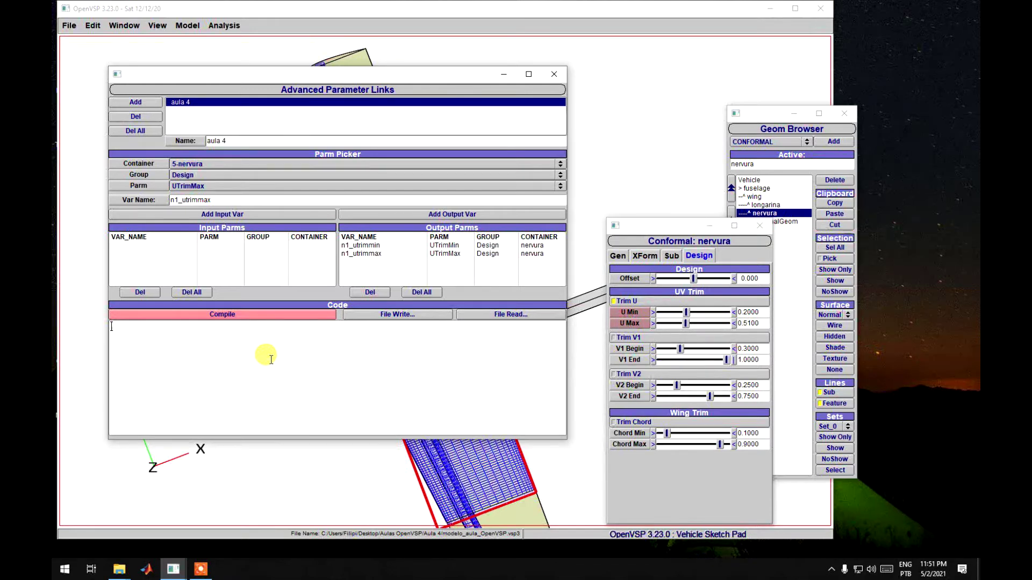
{"action": "left_click", "coordinate": [659, 258]}
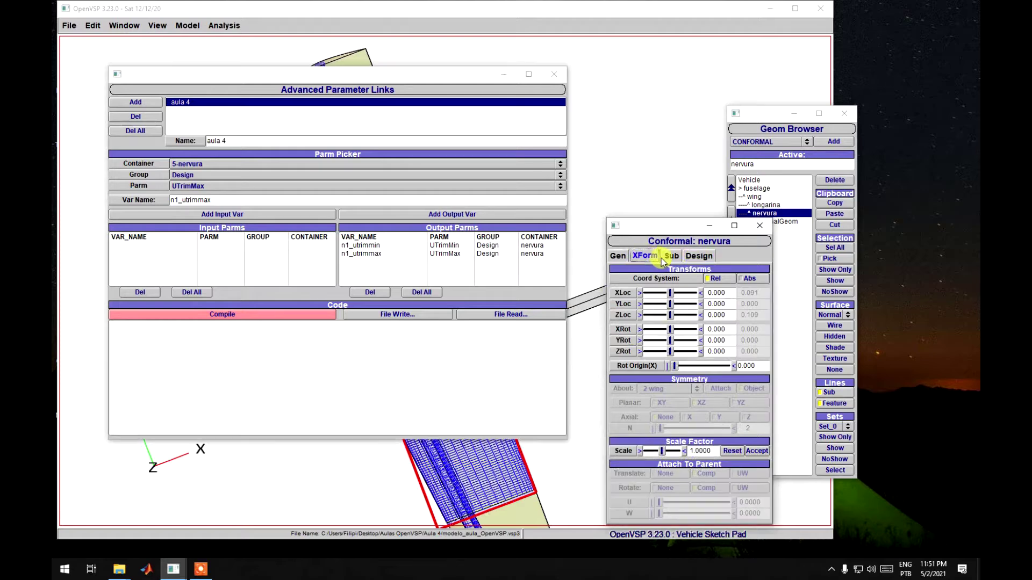
{"action": "left_click", "coordinate": [671, 257]}
{"action": "left_click_drag", "start_coordinate": [436, 73], "coordinate": [888, 180]}
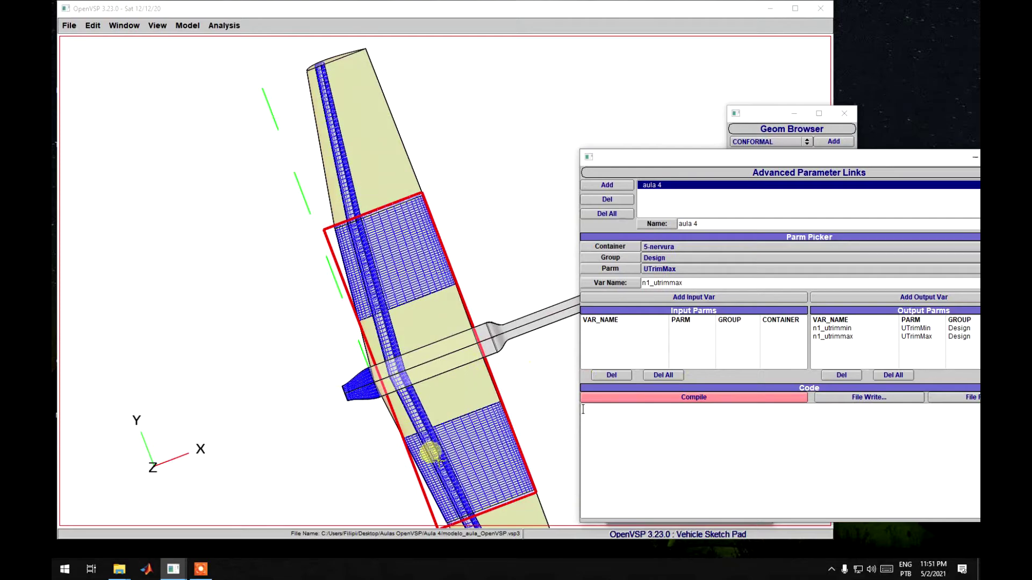
{"action": "scroll", "coordinate": [410, 398], "scroll_direction": "down", "scroll_amount": 5}
{"action": "scroll", "coordinate": [406, 401], "scroll_direction": "up", "scroll_amount": 6}
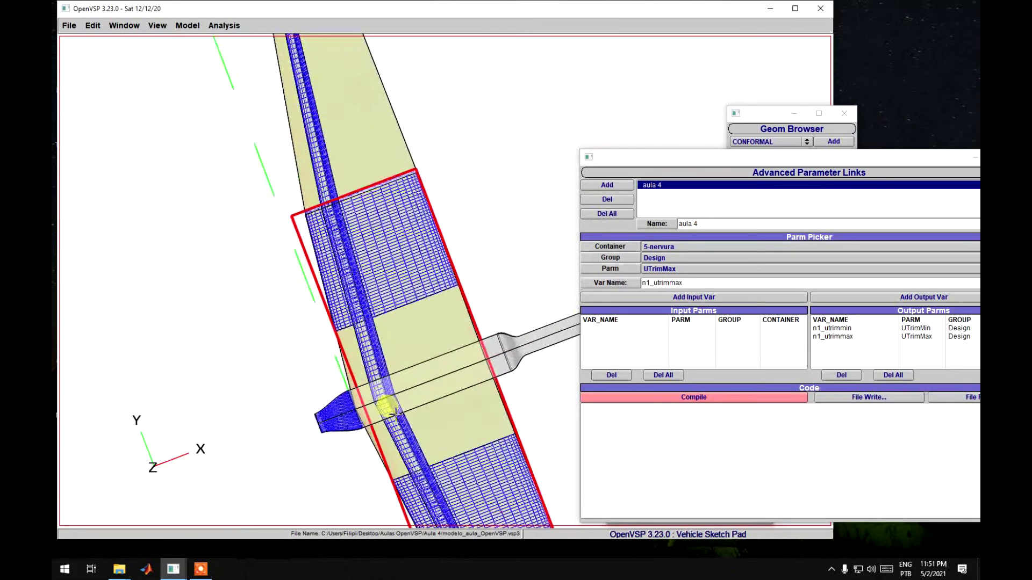
{"action": "scroll", "coordinate": [394, 412], "scroll_direction": "down", "scroll_amount": 1}
{"action": "scroll", "coordinate": [393, 408], "scroll_direction": "down", "scroll_amount": 4}
{"action": "scroll", "coordinate": [392, 406], "scroll_direction": "up", "scroll_amount": 5}
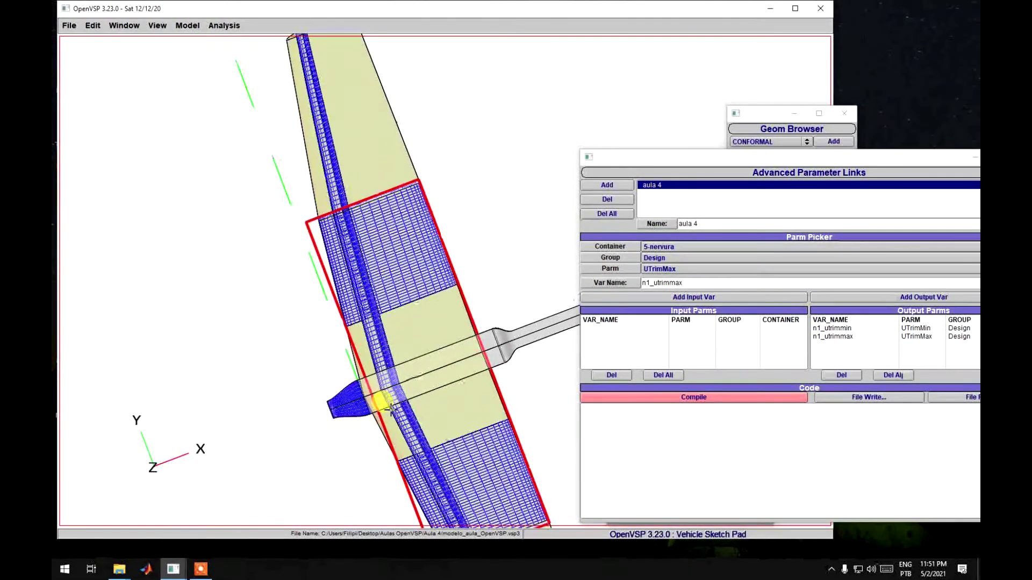
{"action": "left_click_drag", "start_coordinate": [382, 417], "coordinate": [341, 422]}
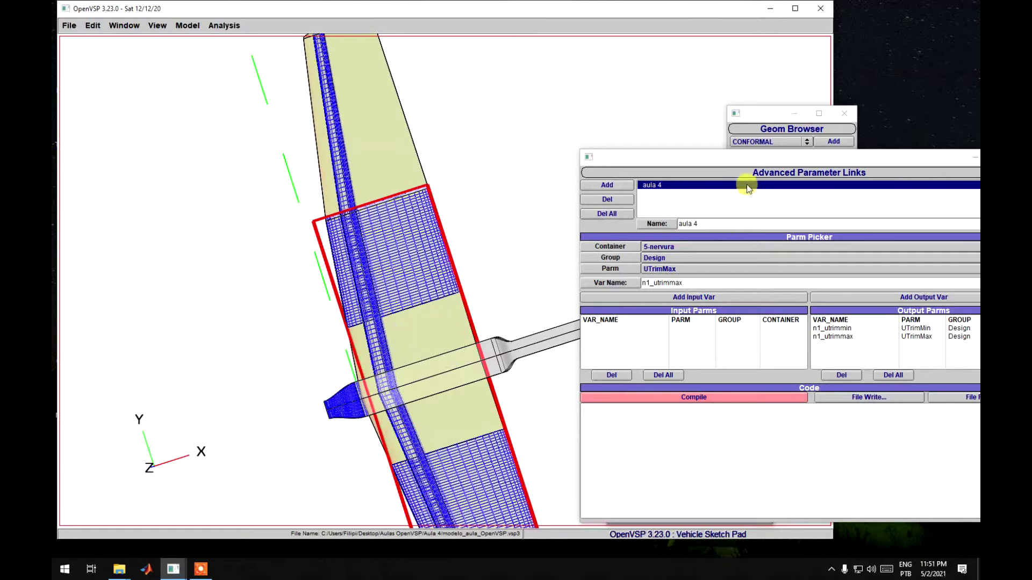
Close nervura's settings and open the wing's section settings at section 1.
{"action": "left_click_drag", "start_coordinate": [757, 158], "coordinate": [318, 168]}
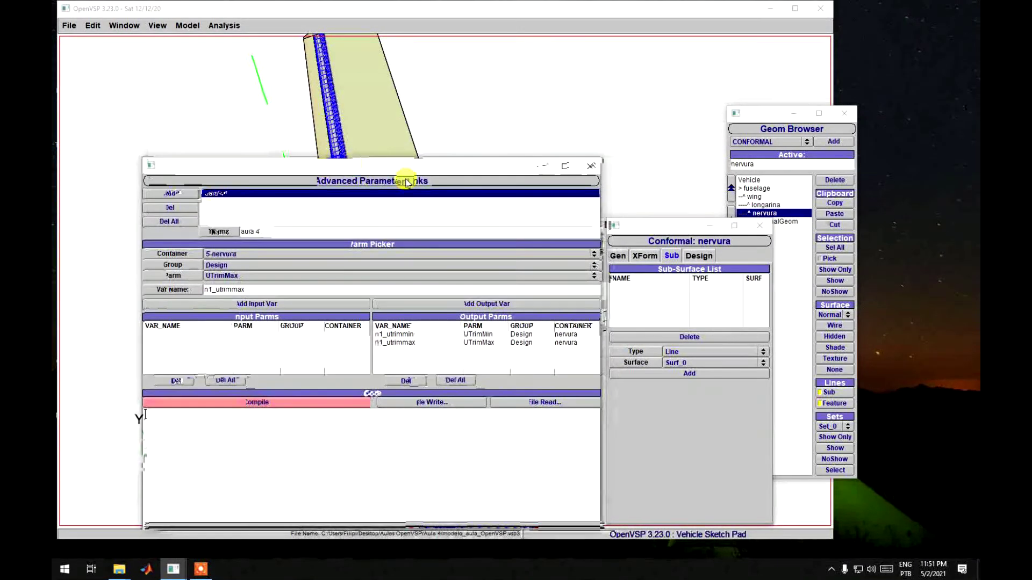
{"action": "left_click", "coordinate": [762, 226]}
{"action": "left_click", "coordinate": [755, 198]}
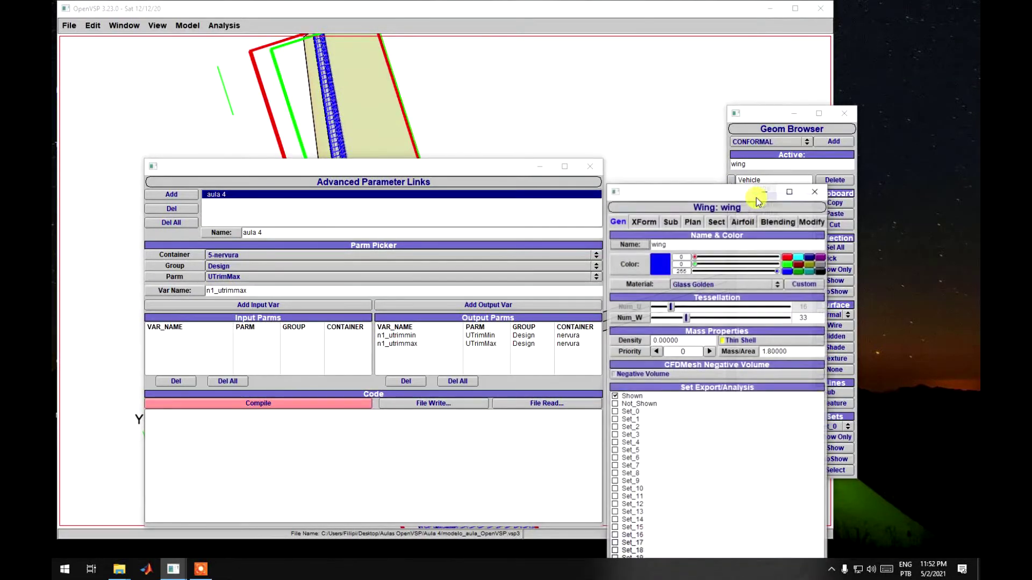
{"action": "left_click", "coordinate": [717, 221]}
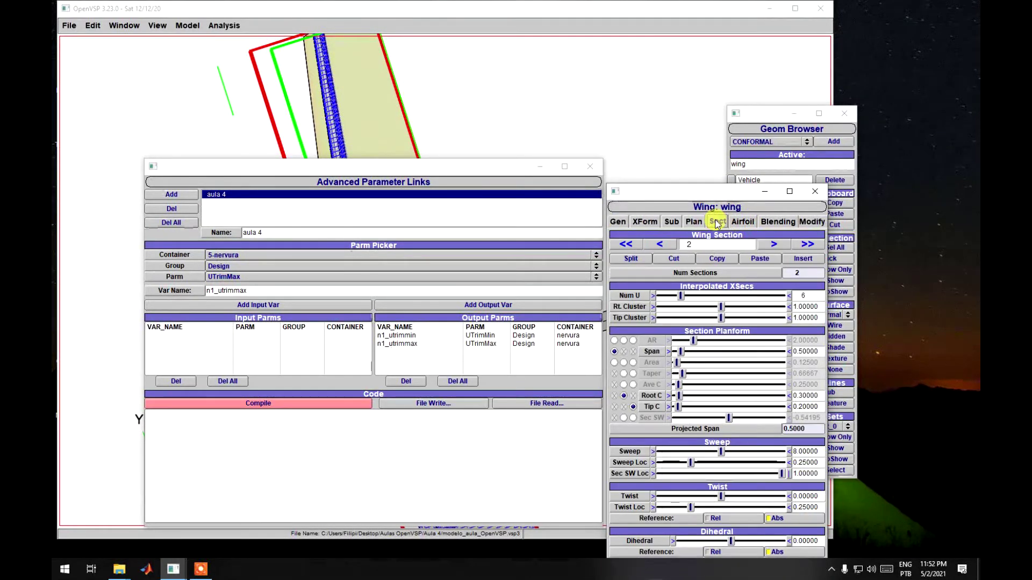
{"action": "left_click", "coordinate": [669, 246]}
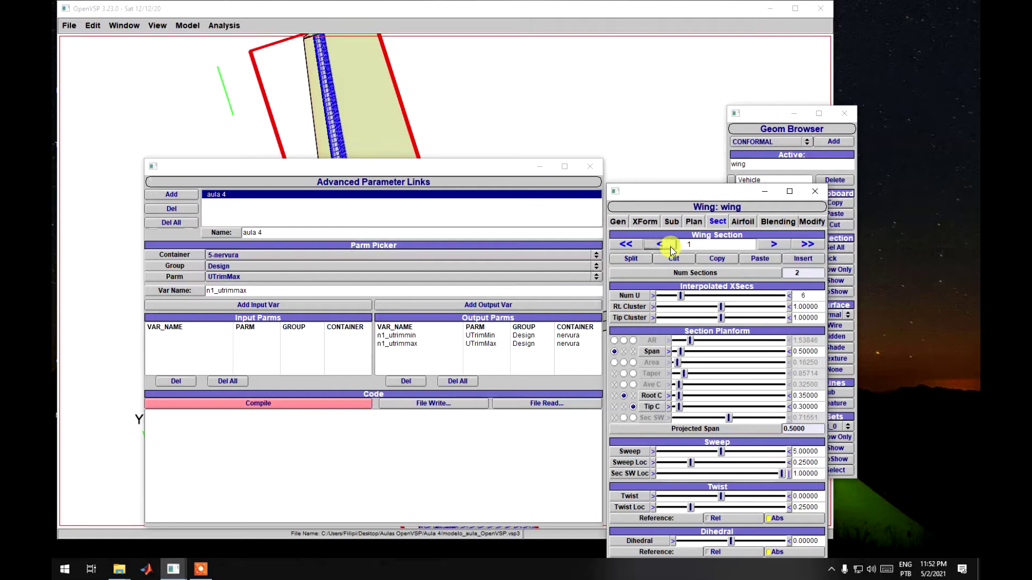
Display the parameter information for the Span of wing section 1 beside the links window.
{"action": "left_click", "coordinate": [651, 351]}
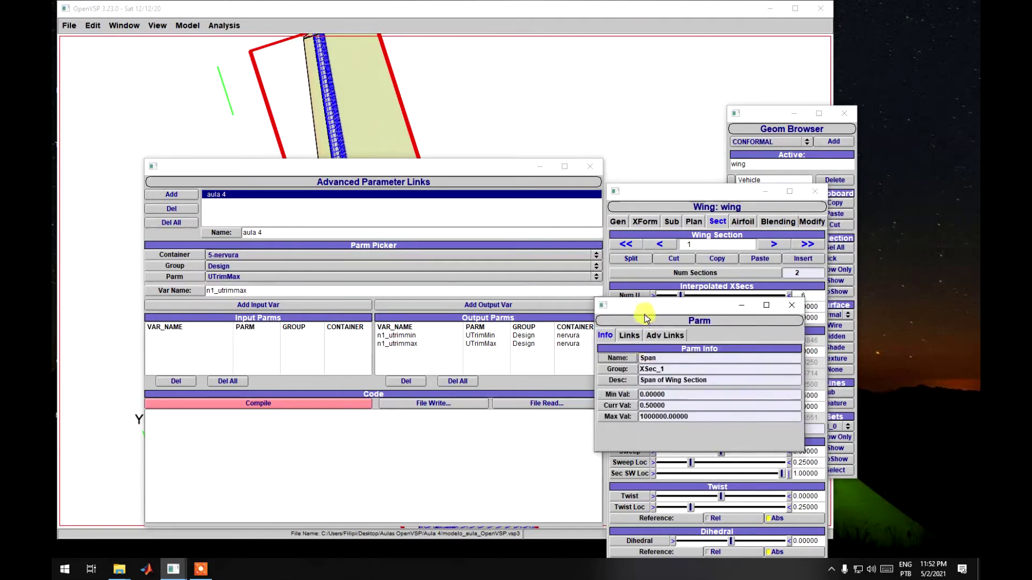
{"action": "left_click_drag", "start_coordinate": [645, 317], "coordinate": [753, 401]}
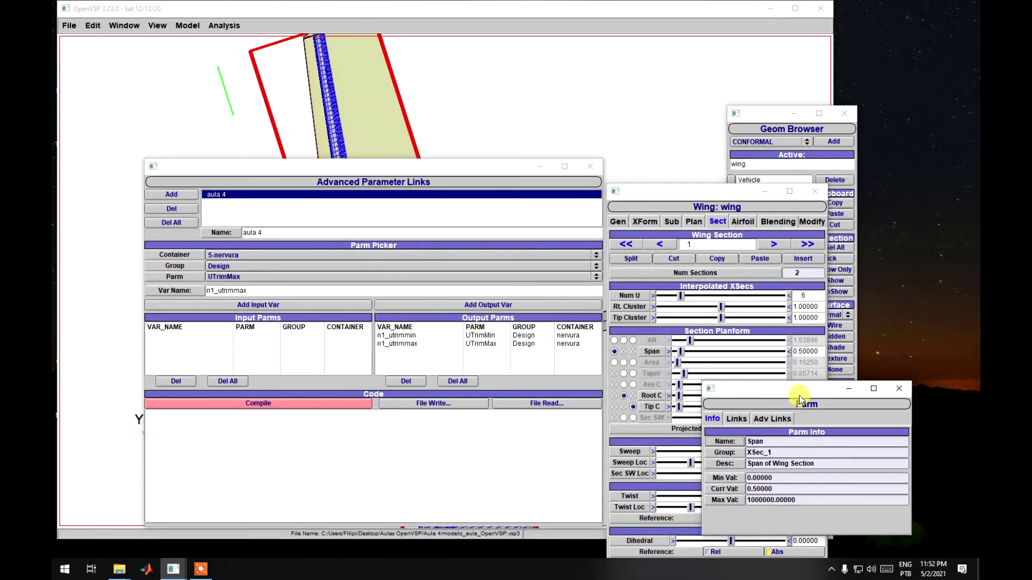
{"action": "double_click", "coordinate": [814, 352]}
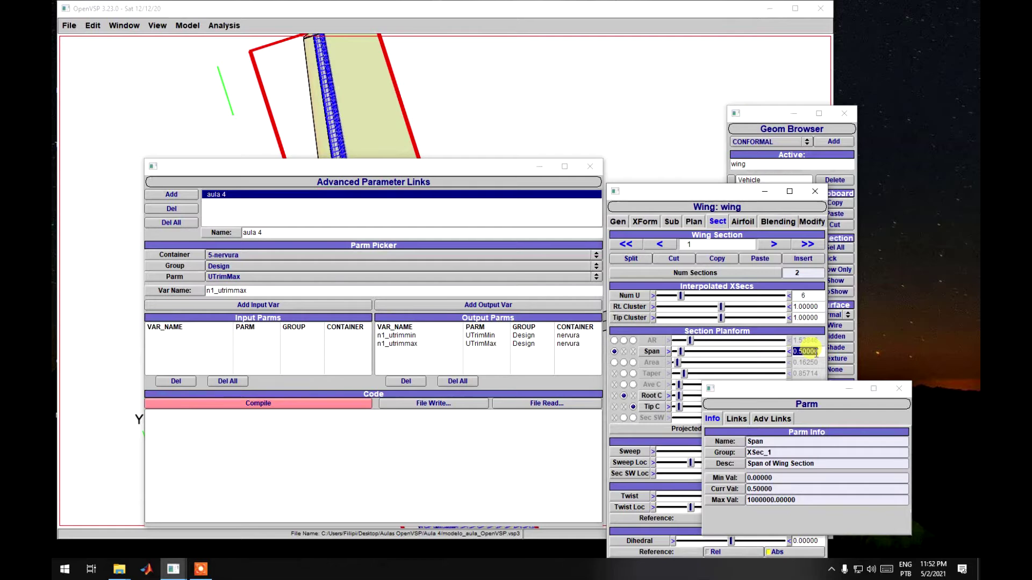
{"action": "left_click", "coordinate": [898, 391]}
{"action": "left_click", "coordinate": [651, 352]}
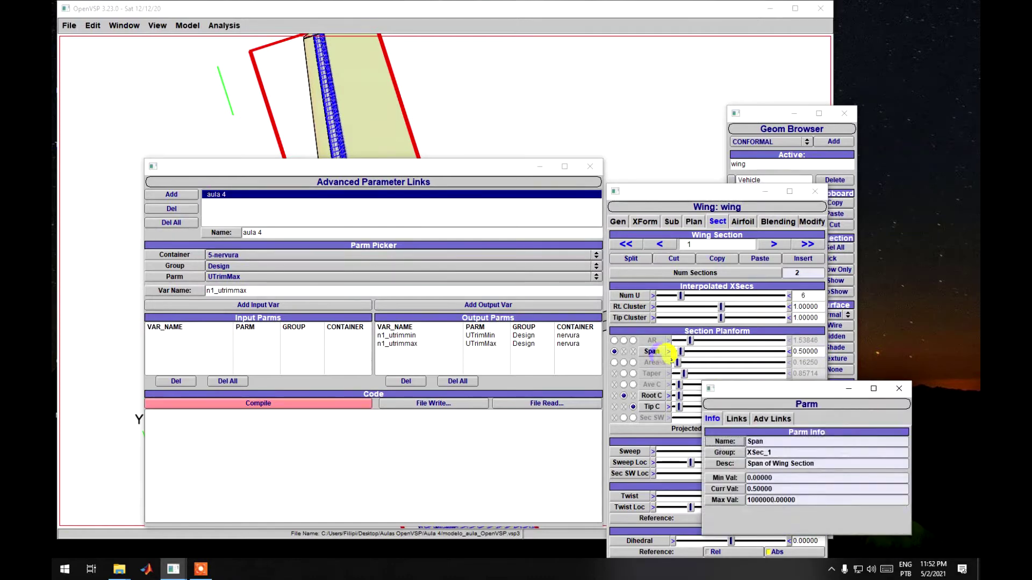
{"action": "left_click_drag", "start_coordinate": [748, 394], "coordinate": [674, 303]}
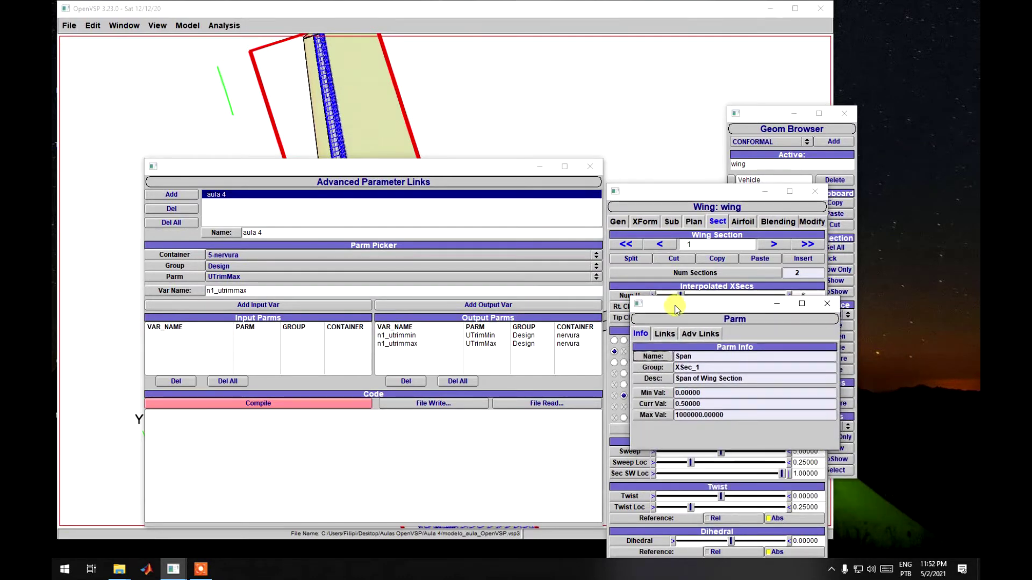
Add the wing's XSec_1 Span parameter as an input variable named span_sec1 and close the wing's settings and the Span parameter information.
{"action": "left_click", "coordinate": [231, 255]}
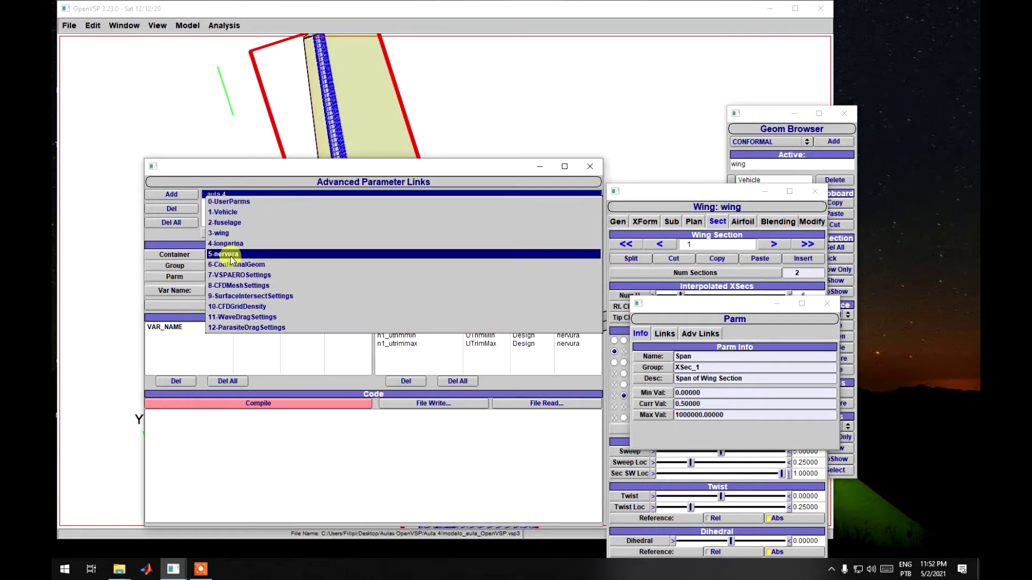
{"action": "left_click", "coordinate": [238, 235]}
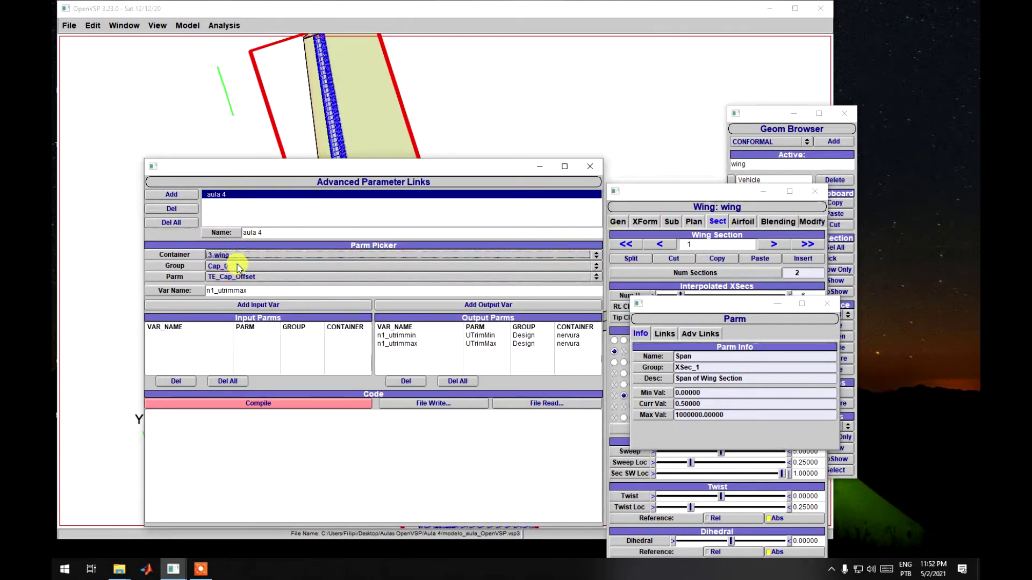
{"action": "left_click", "coordinate": [238, 266]}
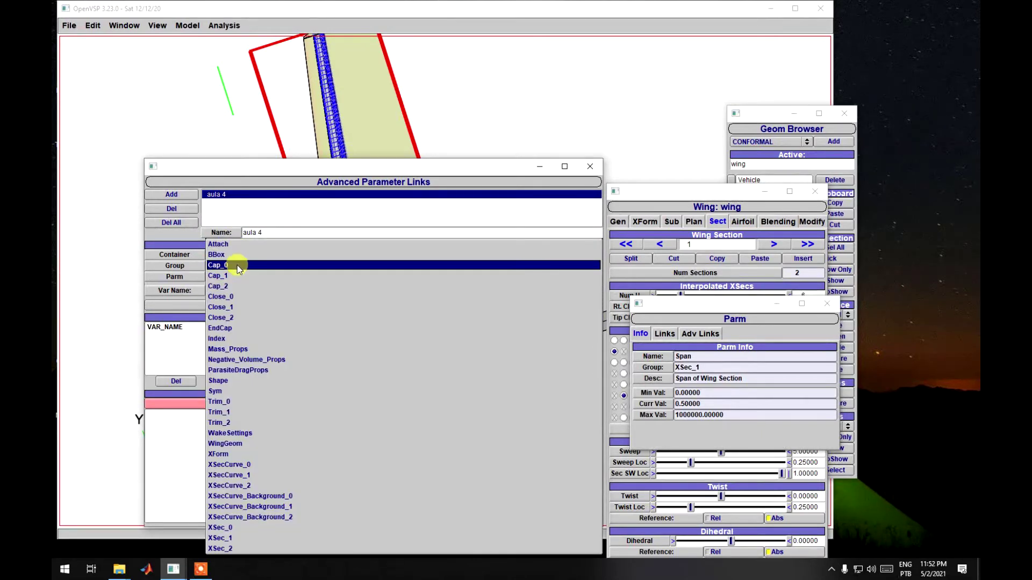
{"action": "left_click", "coordinate": [226, 532]}
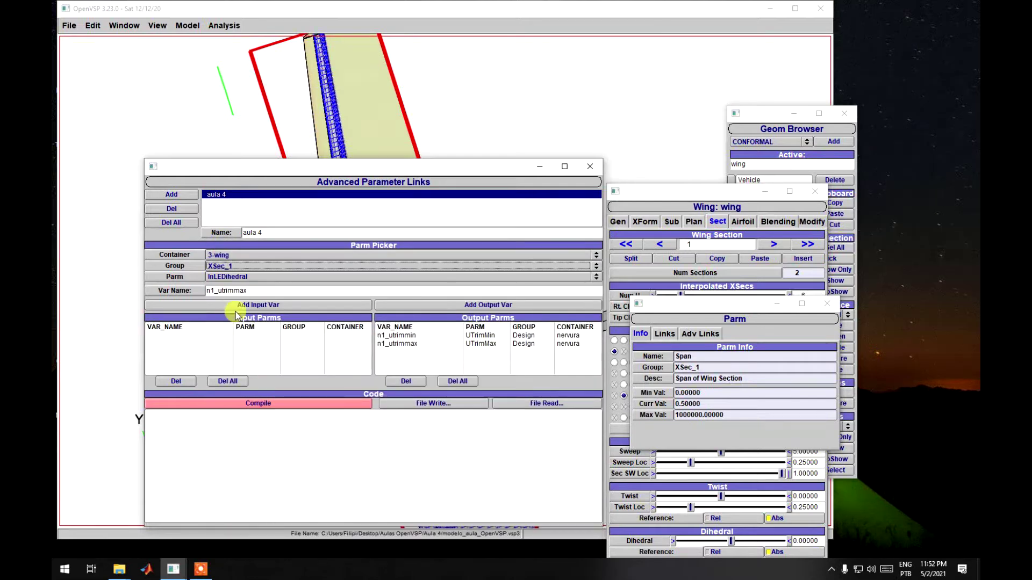
{"action": "left_click", "coordinate": [243, 277]}
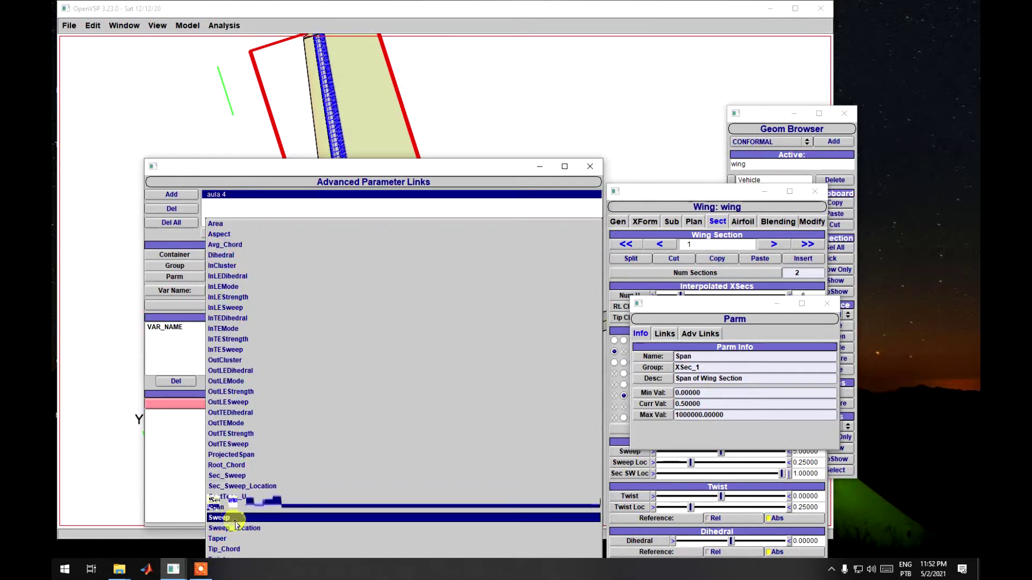
{"action": "left_click", "coordinate": [221, 507]}
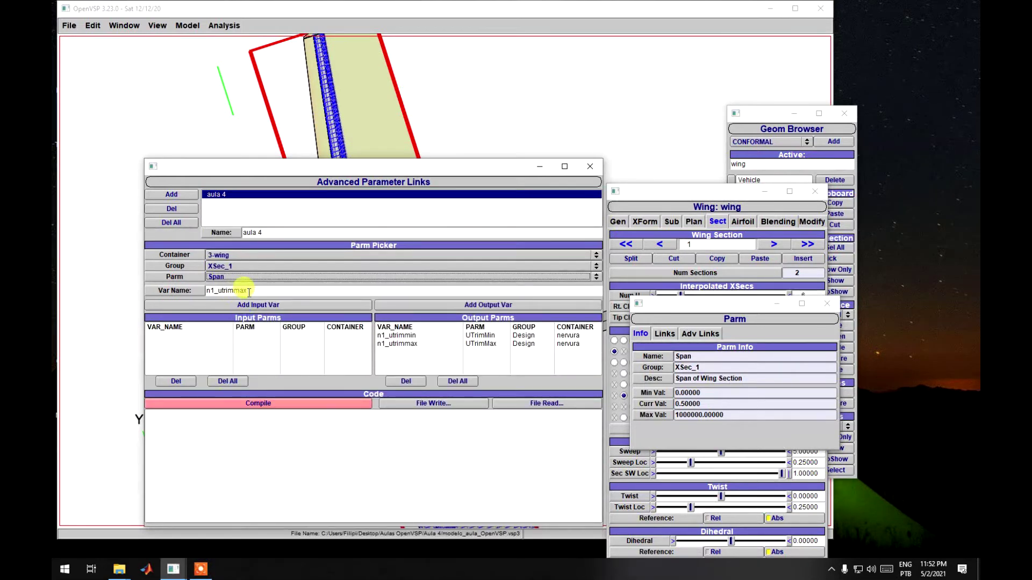
{"action": "left_click_drag", "start_coordinate": [248, 291], "coordinate": [162, 294]}
{"action": "type", "text": "span"}
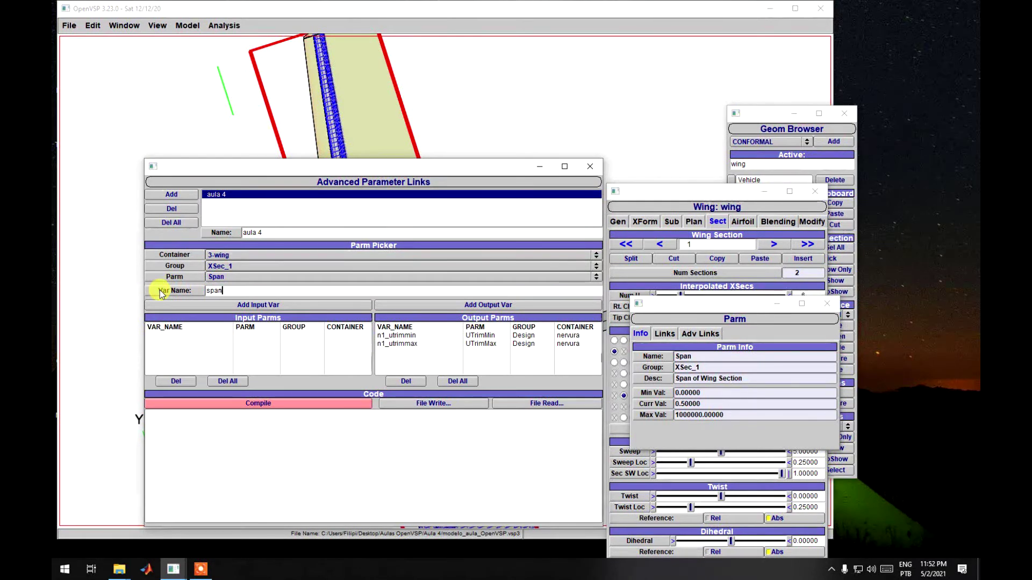
{"action": "type", "text": "_sec1"}
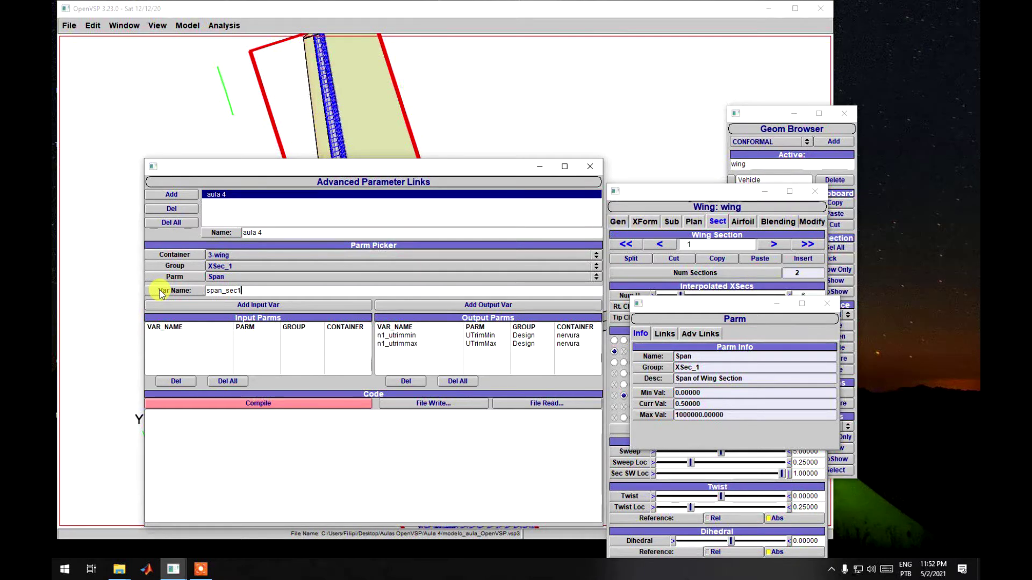
{"action": "left_click", "coordinate": [236, 309]}
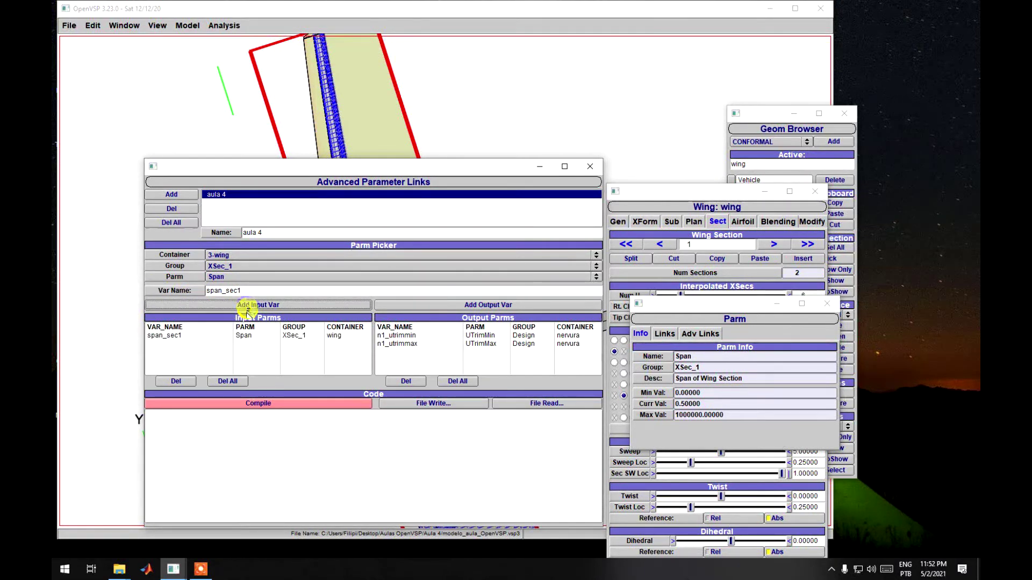
{"action": "left_click", "coordinate": [816, 192]}
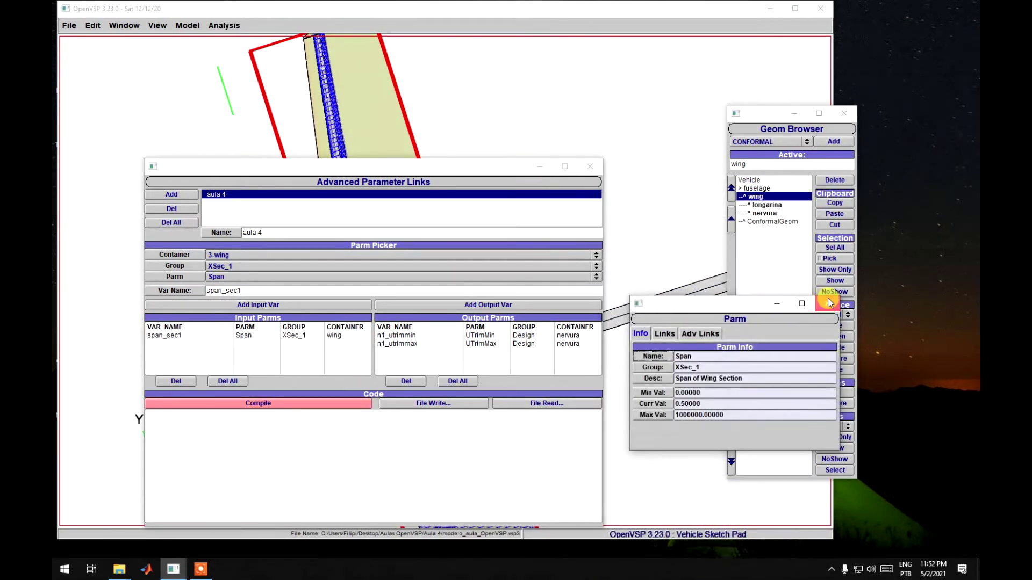
{"action": "left_click", "coordinate": [828, 303]}
Examine the nervura's trimmed regions against the wing's sections in the 3D view with the links window moved aside.
{"action": "left_click_drag", "start_coordinate": [406, 166], "coordinate": [822, 151]}
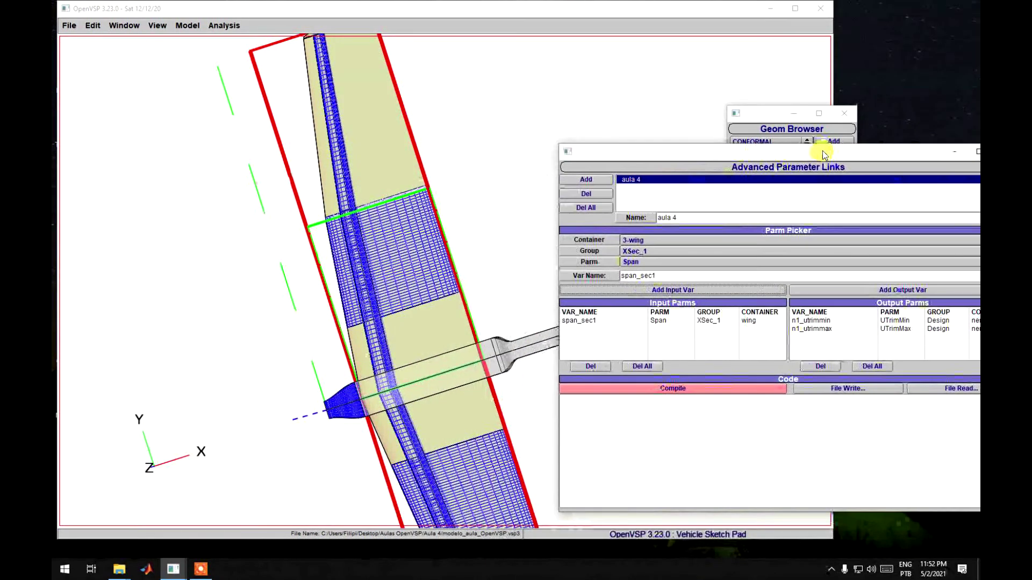
{"action": "left_click", "coordinate": [439, 349]}
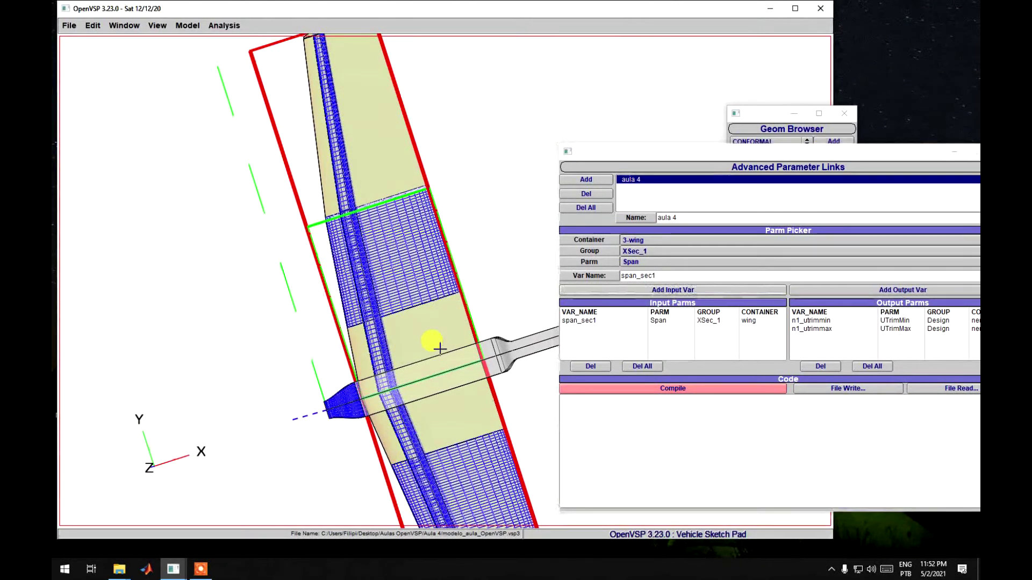
{"action": "scroll", "coordinate": [433, 344], "scroll_direction": "up", "scroll_amount": 2}
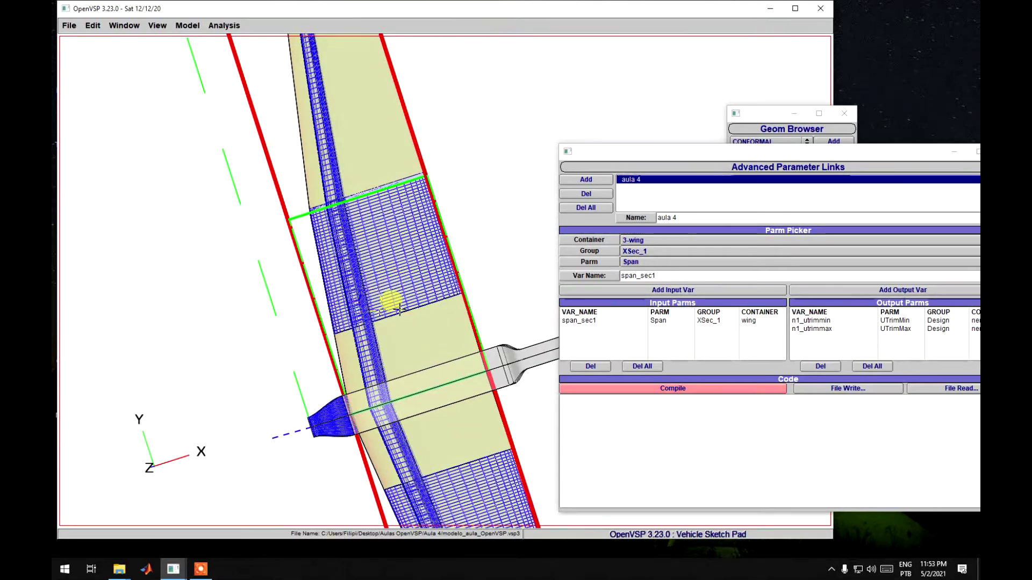
{"action": "scroll", "coordinate": [407, 319], "scroll_direction": "down", "scroll_amount": 3}
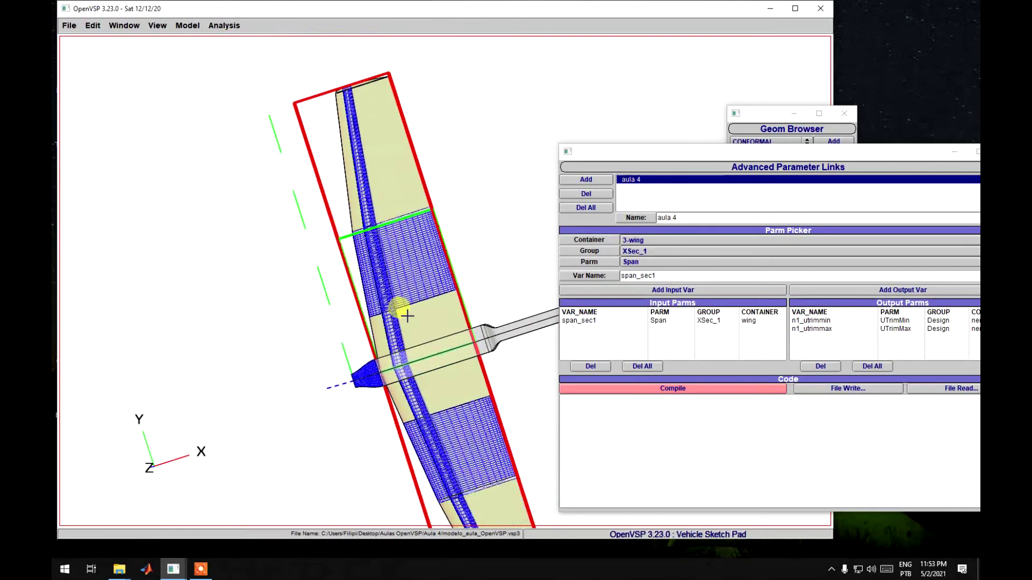
{"action": "scroll", "coordinate": [405, 317], "scroll_direction": "up", "scroll_amount": 3}
{"action": "scroll", "coordinate": [408, 316], "scroll_direction": "down", "scroll_amount": 3}
{"action": "scroll", "coordinate": [410, 312], "scroll_direction": "up", "scroll_amount": 3}
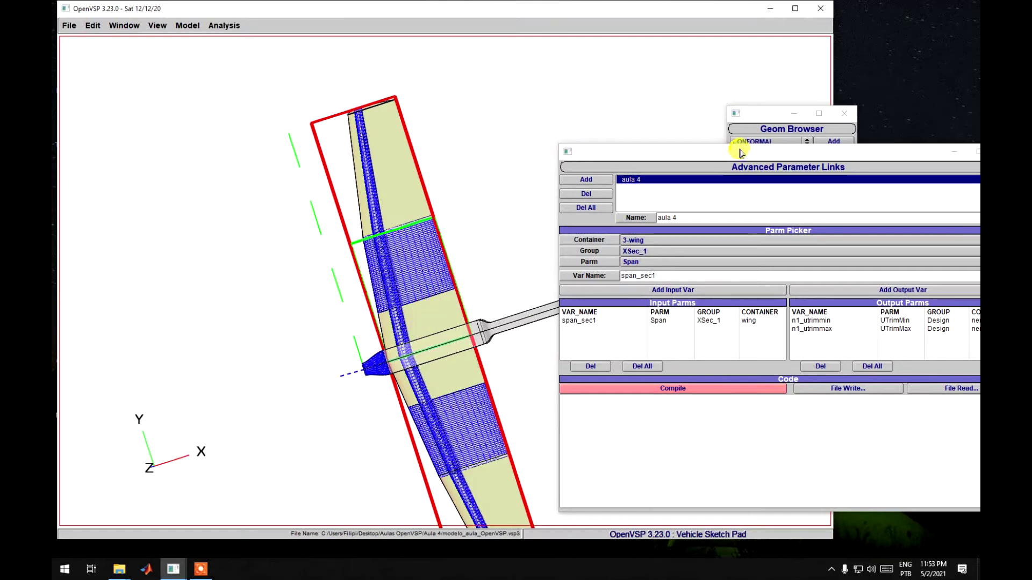
Look at the wing's settings with the links window closed, and reopen the Advanced Parameter Links window.
{"action": "left_click_drag", "start_coordinate": [737, 151], "coordinate": [629, 168]}
{"action": "left_click", "coordinate": [848, 169]}
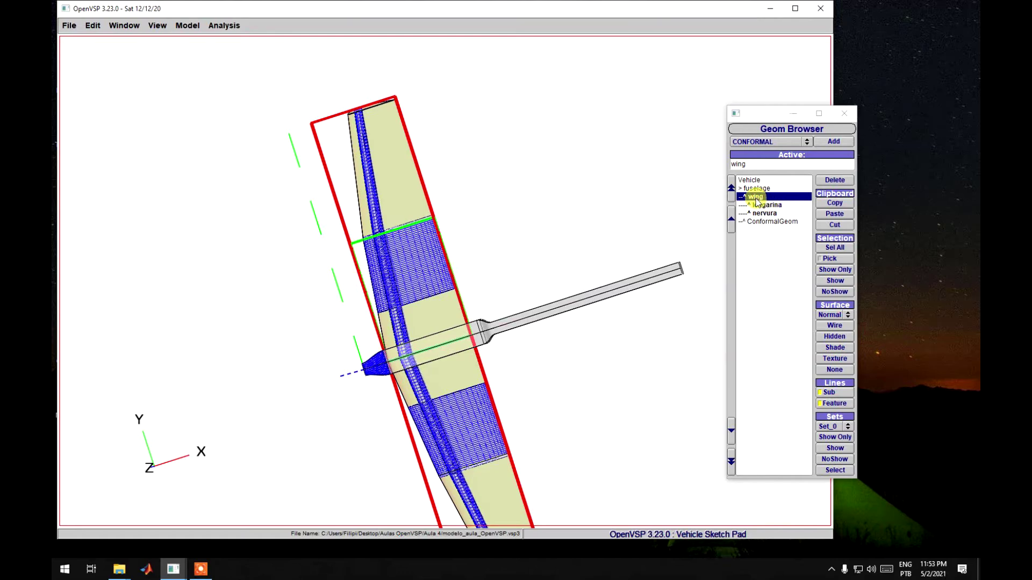
{"action": "double_click", "coordinate": [756, 199]}
{"action": "left_click", "coordinate": [815, 192]}
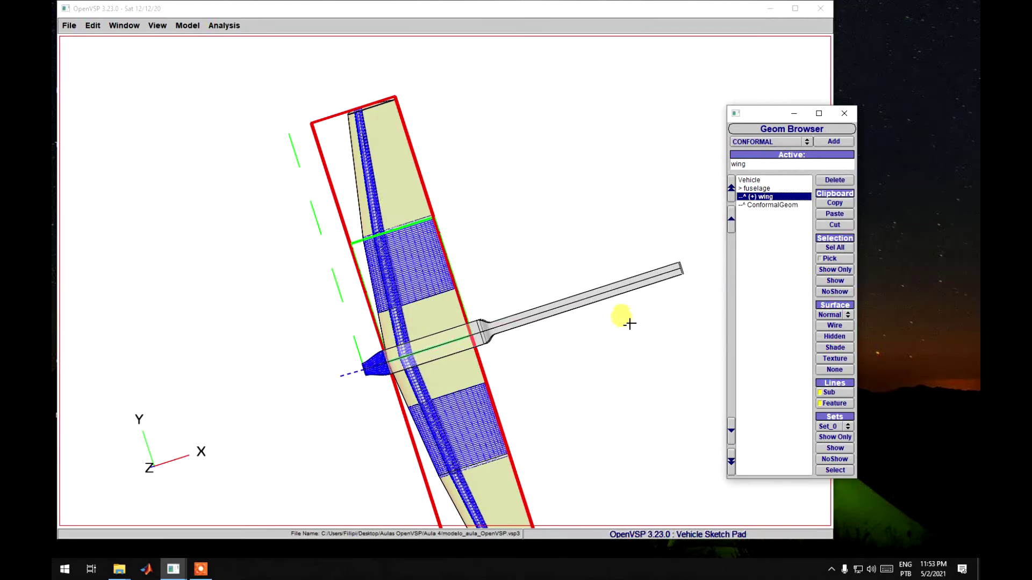
{"action": "left_click", "coordinate": [191, 26]}
{"action": "mouse_move", "coordinate": [223, 26]}
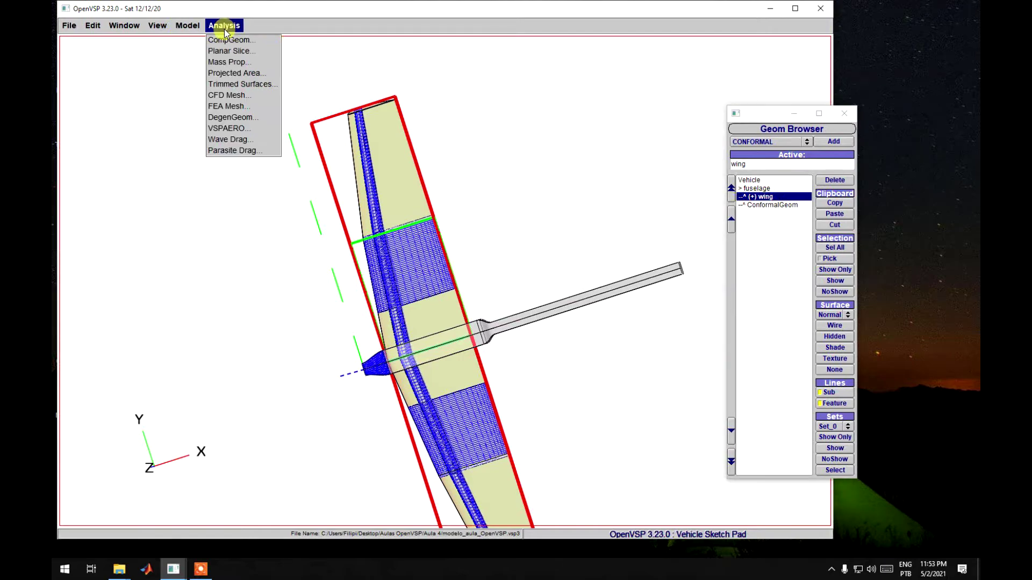
{"action": "mouse_move", "coordinate": [187, 25]}
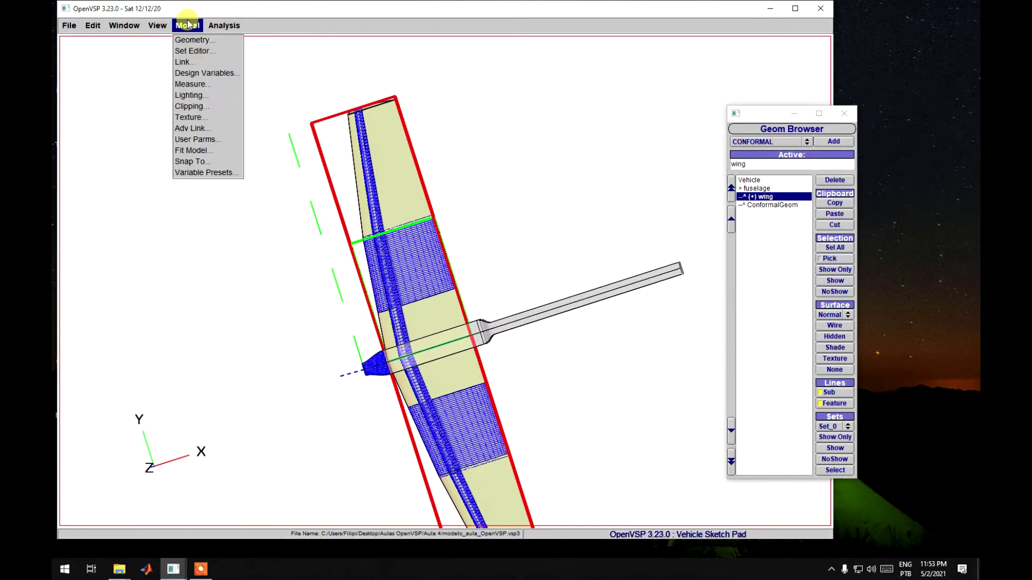
{"action": "left_click", "coordinate": [207, 128]}
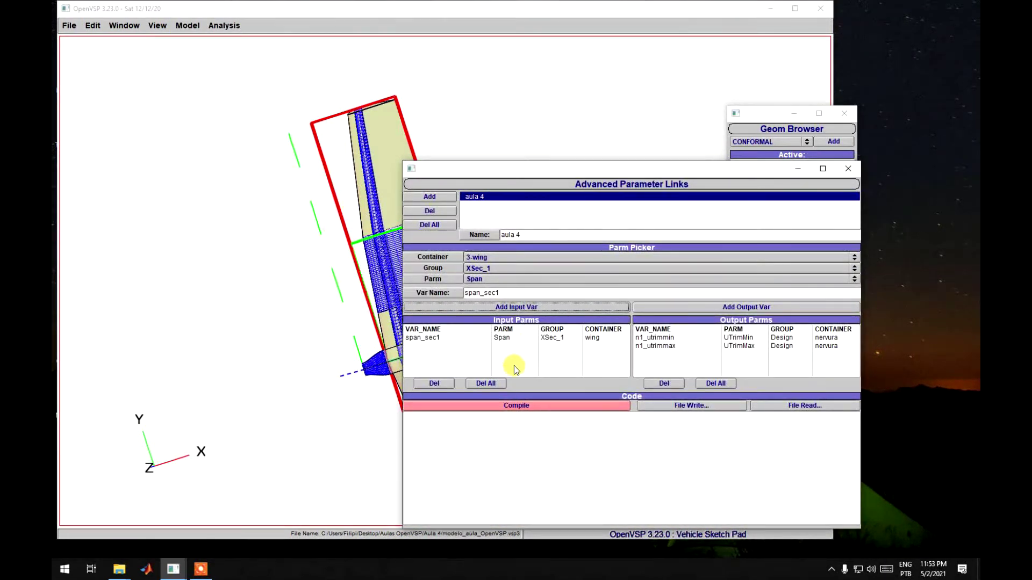
Write link code declaring double thickness = 0.001; and setting n1_utrimmin and n1_utrimmax to 0.25 minus and plus (thickness/span_sec1*0.5)/2, each statement ending with a semicolon.
{"action": "left_click", "coordinate": [514, 432]}
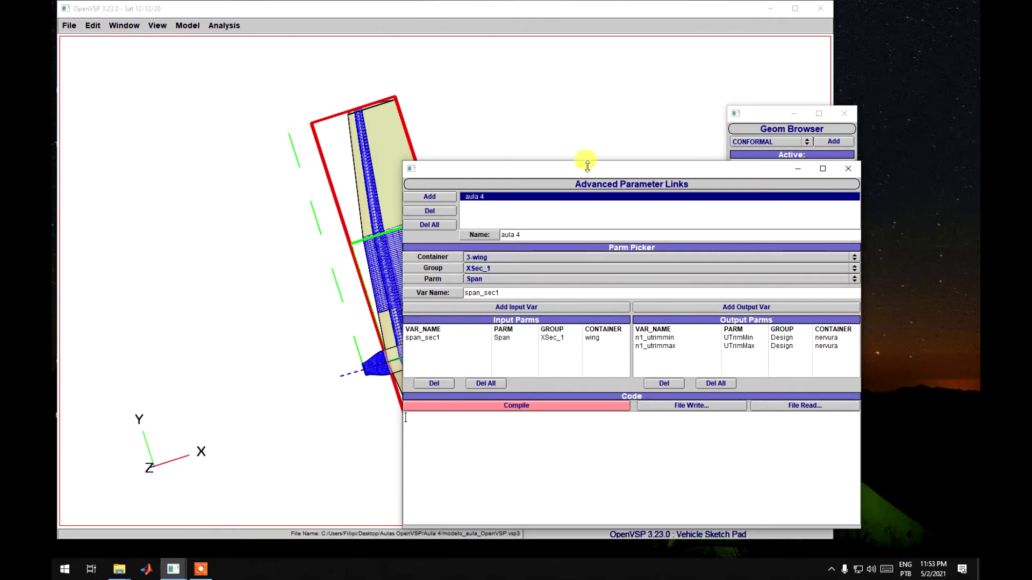
{"action": "left_click_drag", "start_coordinate": [587, 174], "coordinate": [601, 95]}
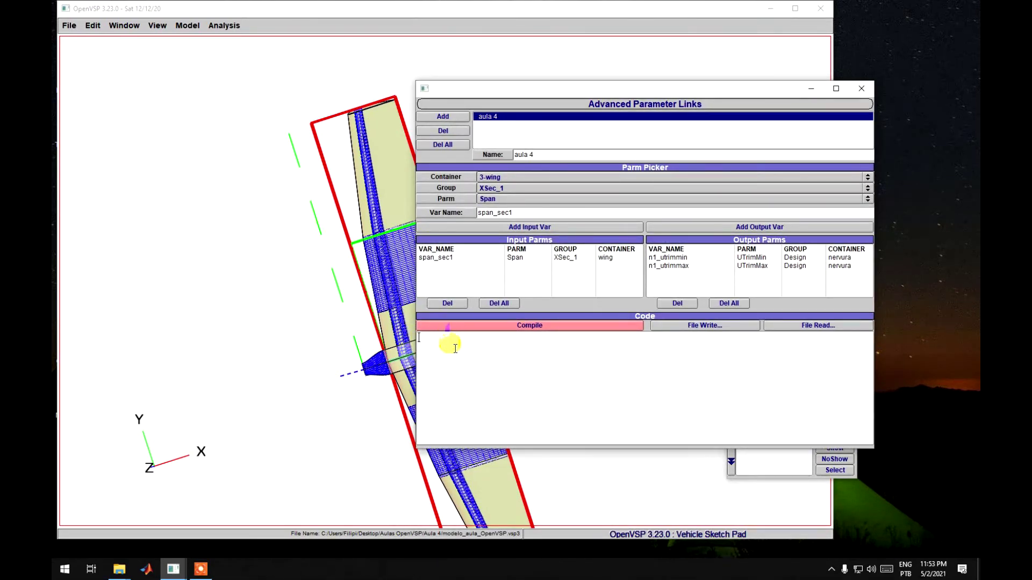
{"action": "left_click", "coordinate": [671, 270]}
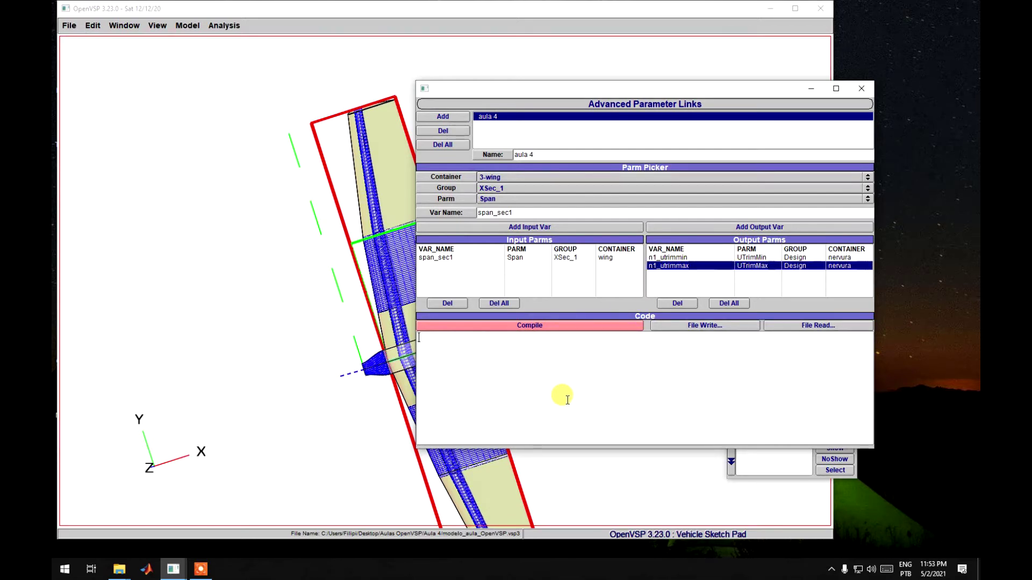
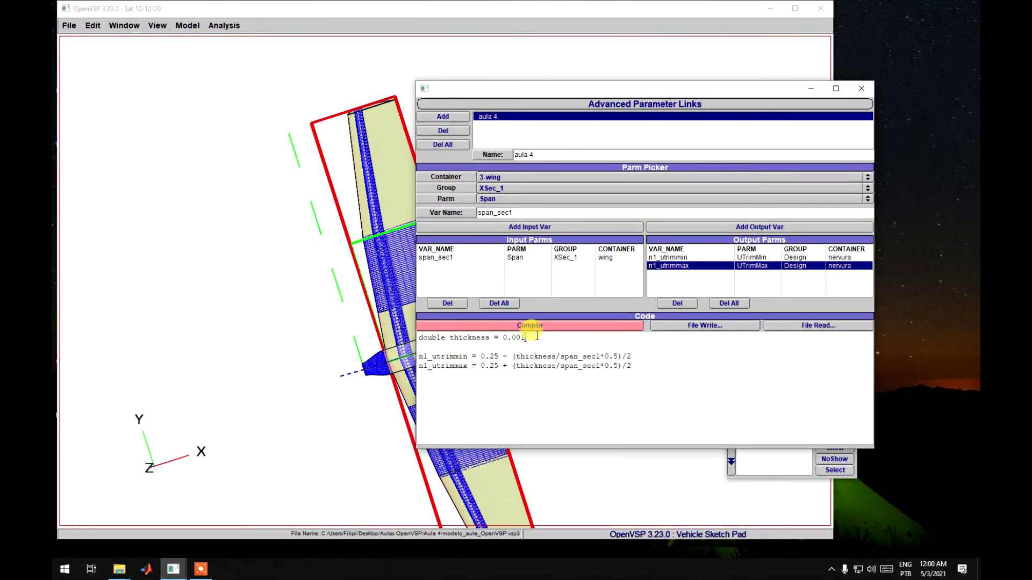
{"action": "left_click_drag", "start_coordinate": [536, 336], "coordinate": [418, 338]}
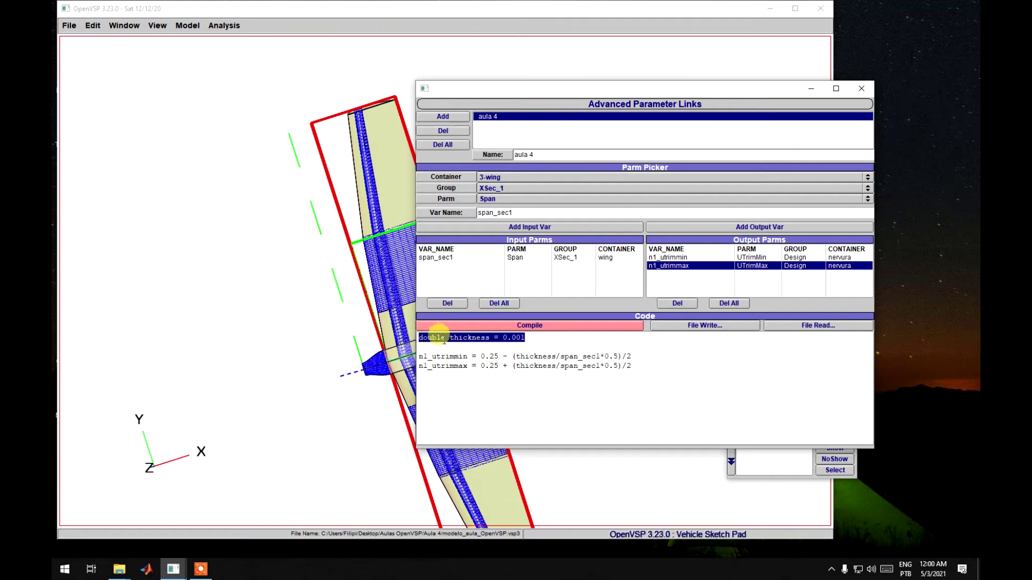
{"action": "left_click", "coordinate": [438, 344]}
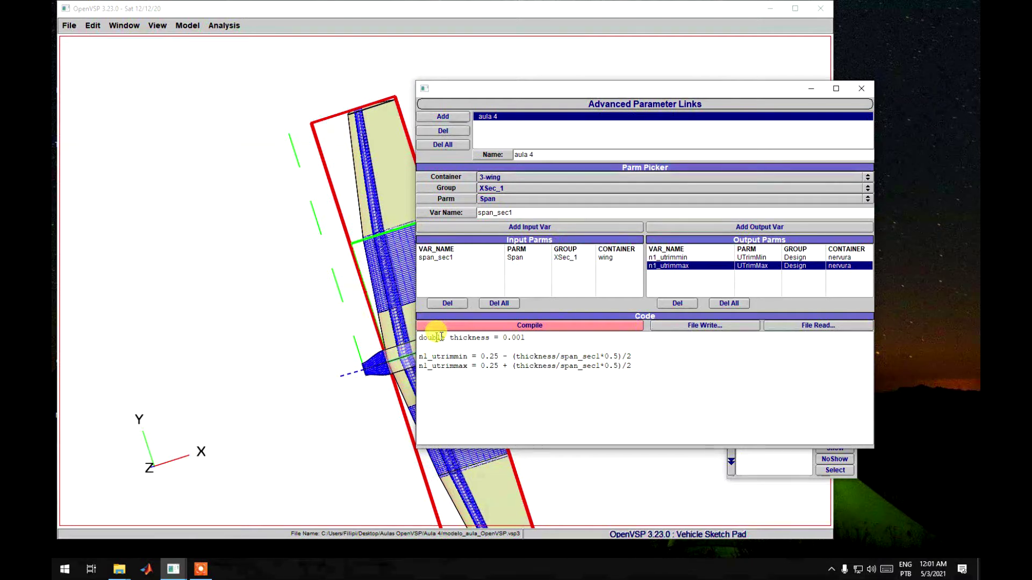
{"action": "left_click", "coordinate": [525, 338]}
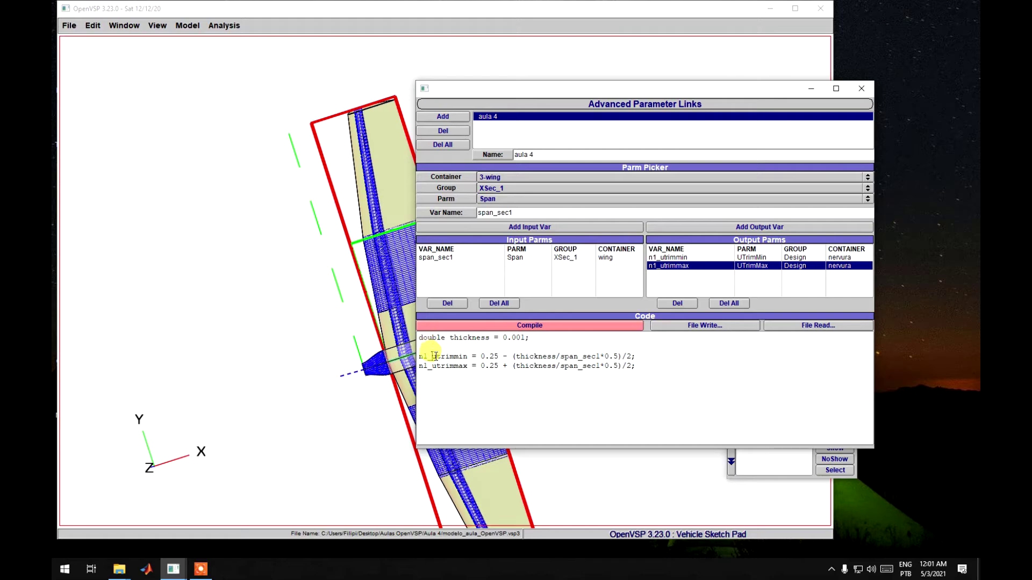
Set the thickness variable to 0.002 in the aula 4 link code.
{"action": "left_click_drag", "start_coordinate": [703, 392], "coordinate": [324, 322]}
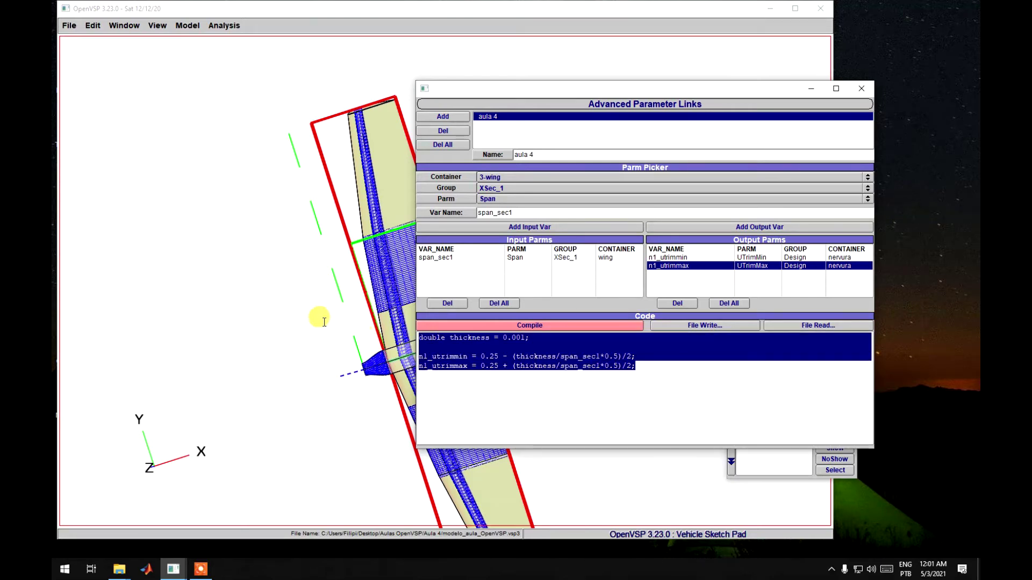
{"action": "left_click_drag", "start_coordinate": [524, 90], "coordinate": [616, 99]}
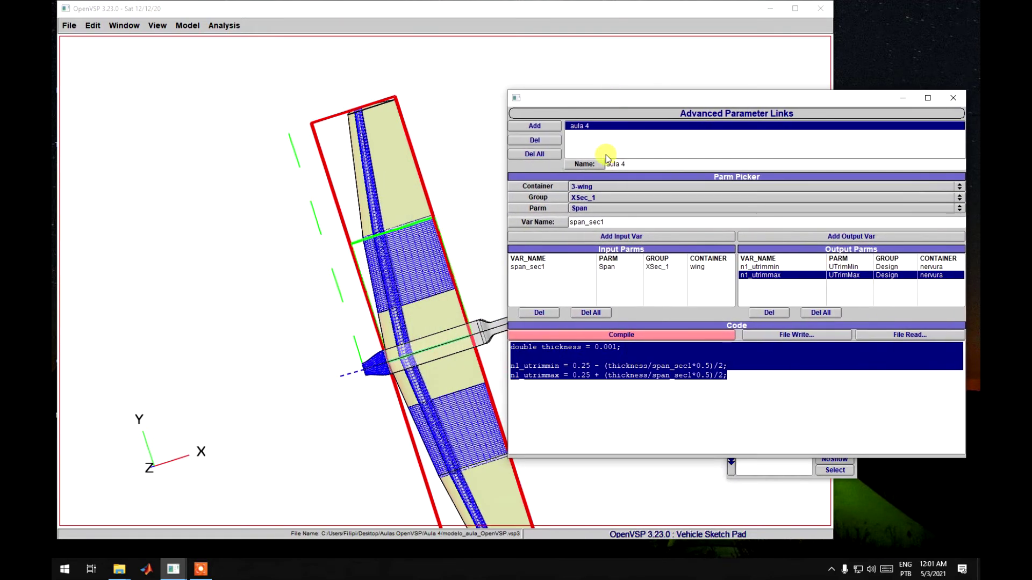
{"action": "left_click", "coordinate": [652, 366]}
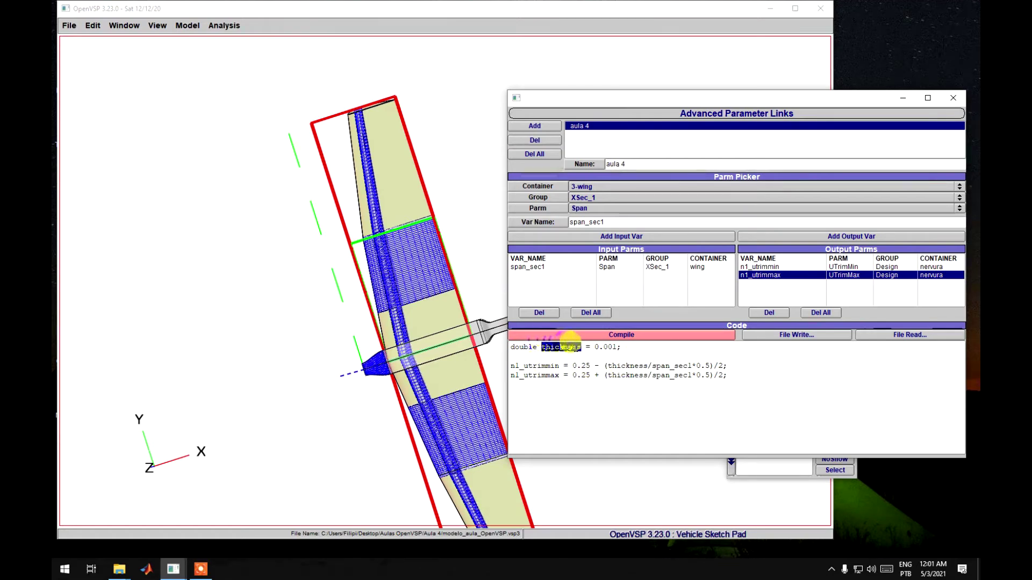
{"action": "left_click", "coordinate": [618, 348]}
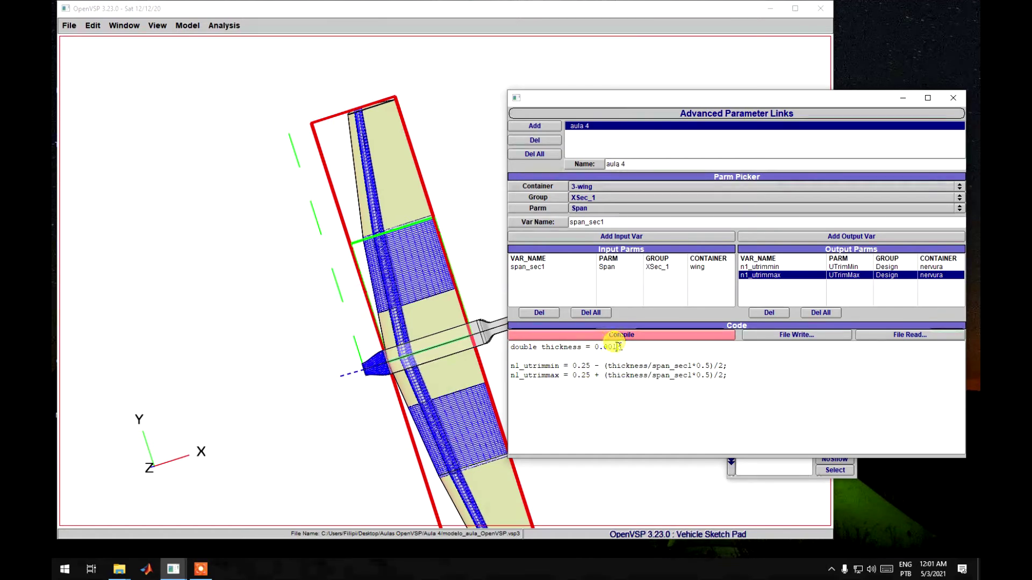
{"action": "key", "text": "BackSpace"}
{"action": "type", "text": "2"}
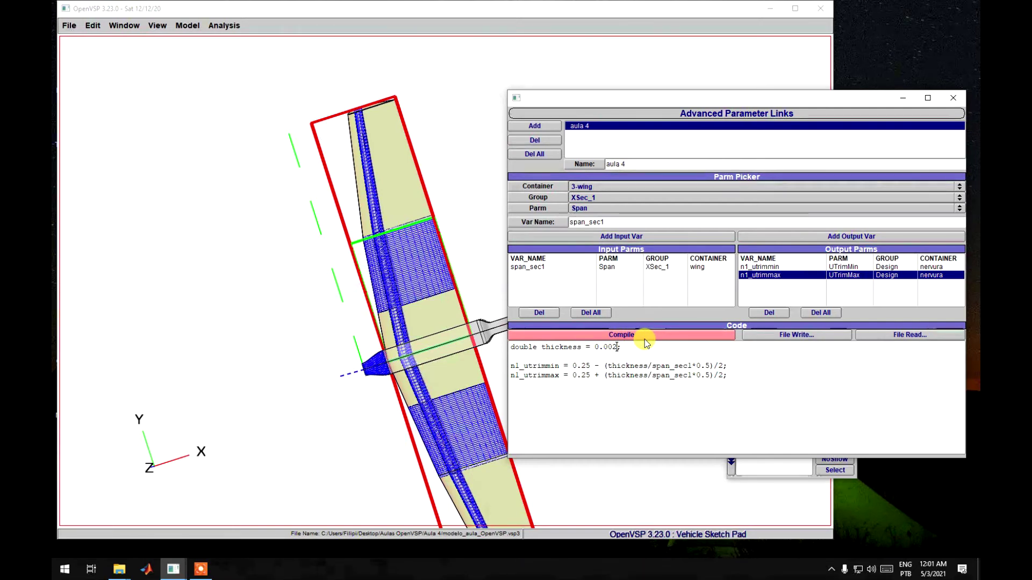
{"action": "key", "text": "Right"}
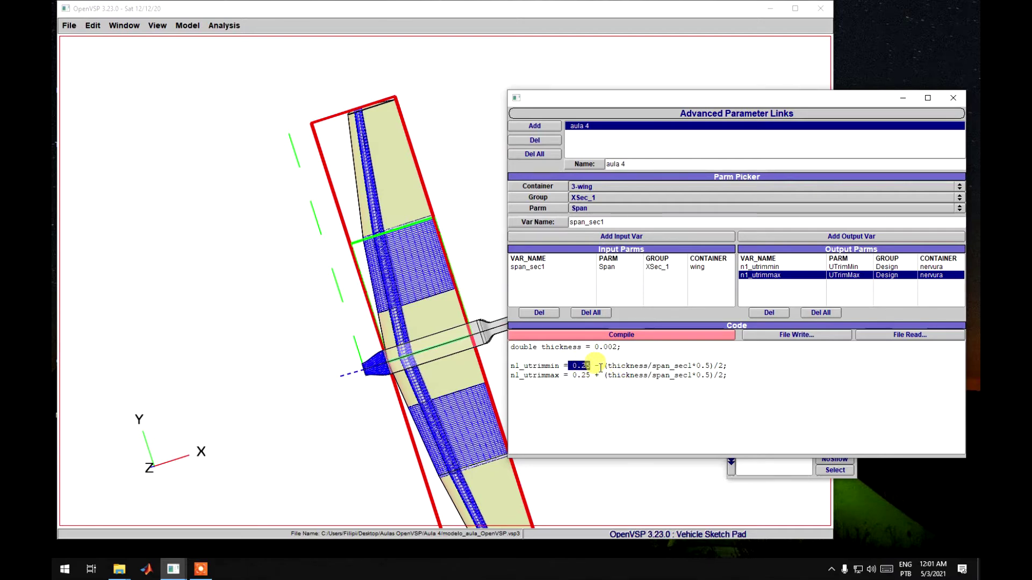
Review the n1_utrimmin expression and the thickness variable it uses in the link code.
{"action": "double_click", "coordinate": [596, 366]}
{"action": "left_click_drag", "start_coordinate": [628, 369], "coordinate": [718, 368]}
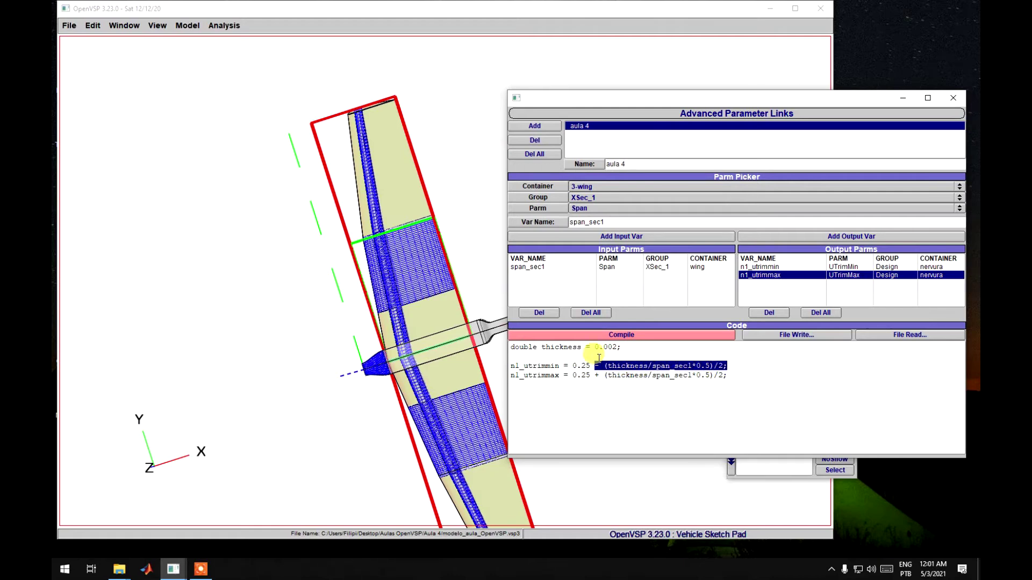
{"action": "double_click", "coordinate": [543, 347]}
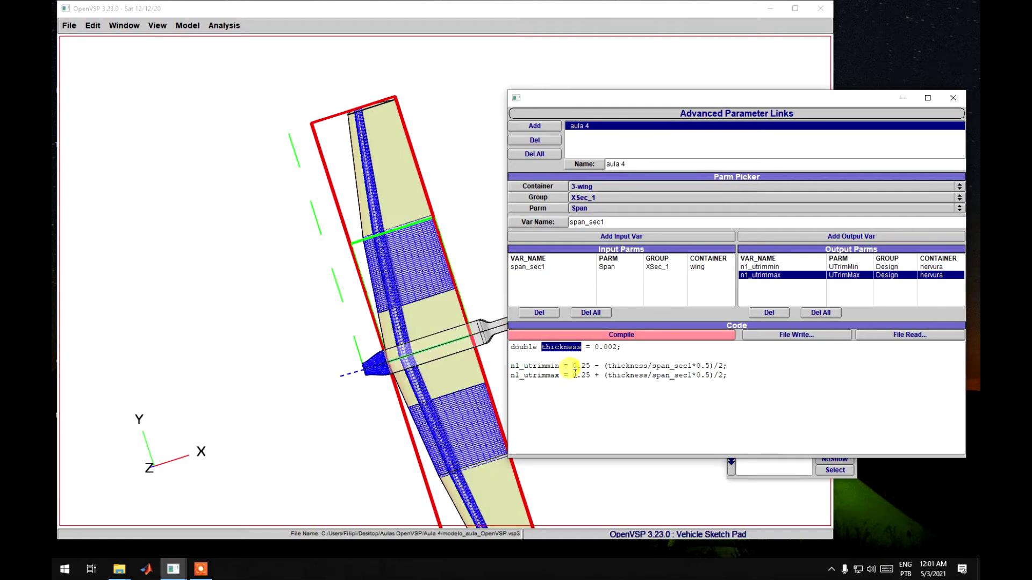
Review the n1_utrimmin and n1_utrimmax formulas in the link code, including the thickness, span_sec1, 0.5 and division by 2 terms.
{"action": "left_click_drag", "start_coordinate": [573, 375], "coordinate": [728, 376]}
{"action": "double_click", "coordinate": [544, 347]}
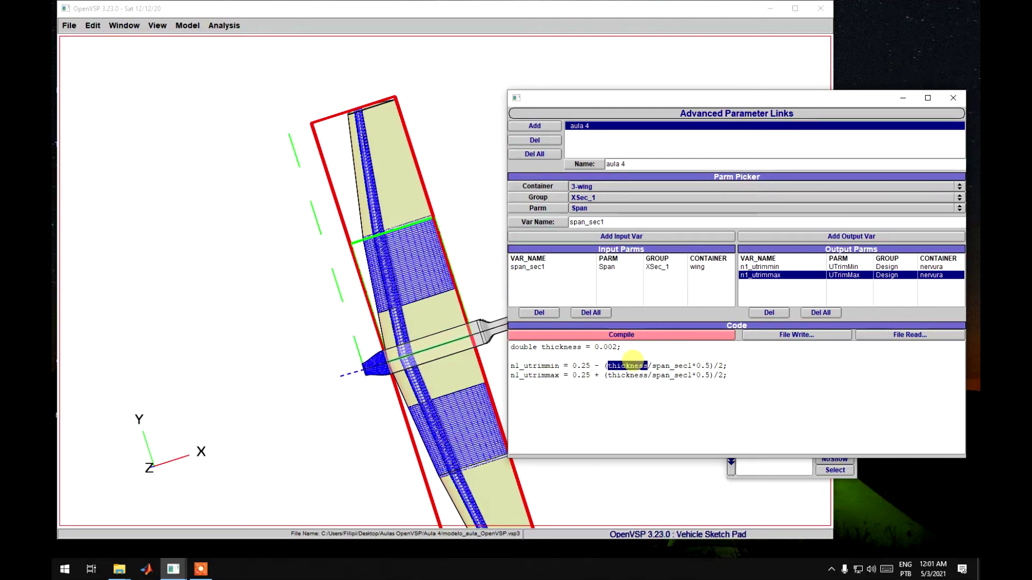
{"action": "left_click", "coordinate": [634, 366]}
{"action": "left_click", "coordinate": [656, 366]}
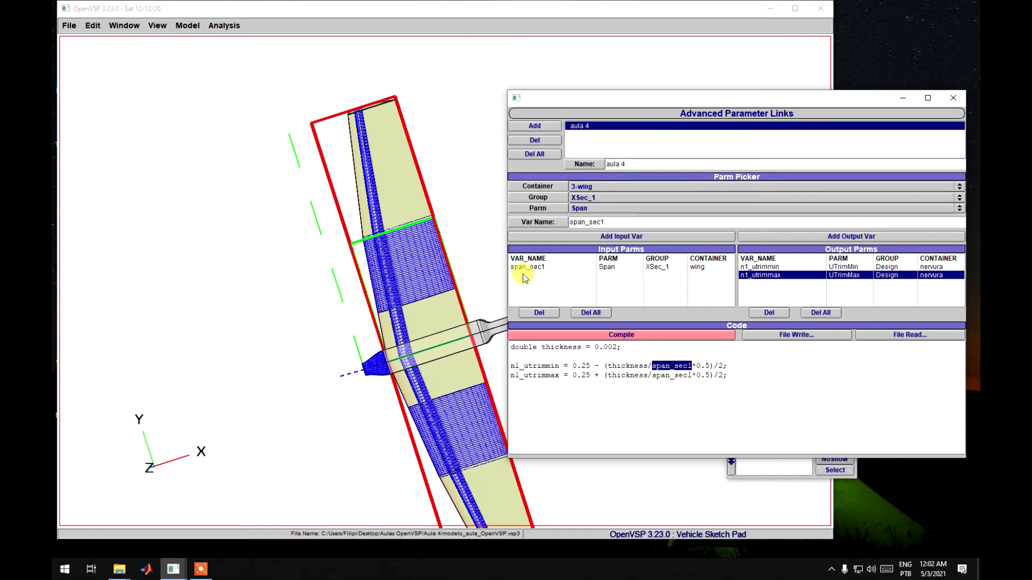
{"action": "left_click_drag", "start_coordinate": [692, 366], "coordinate": [702, 366]}
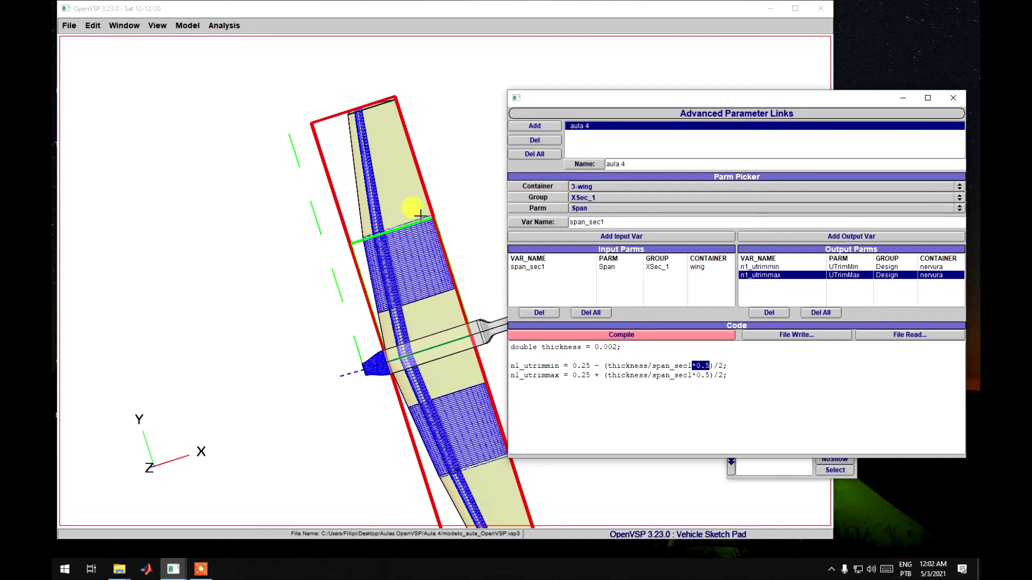
{"action": "left_click", "coordinate": [718, 366]}
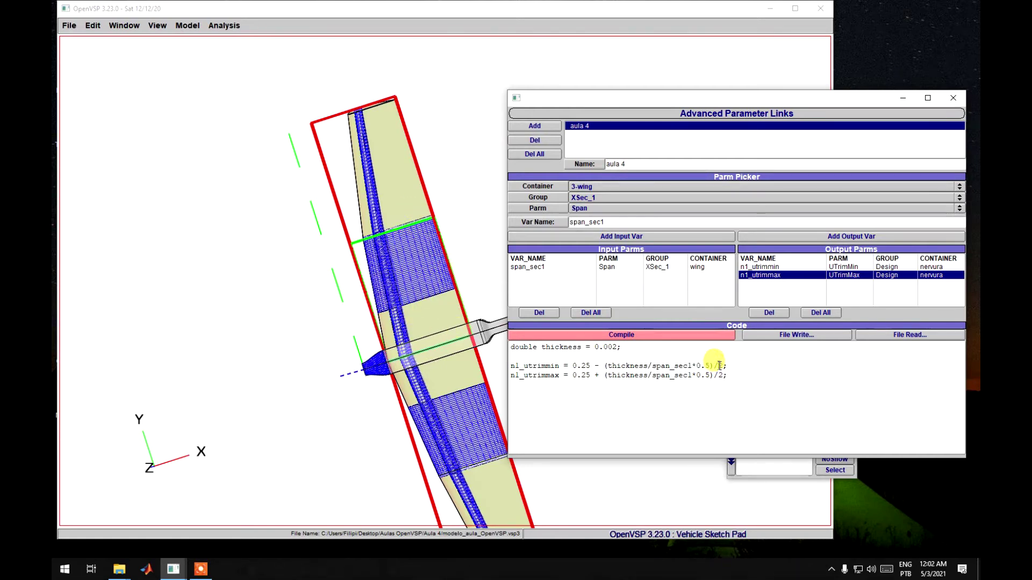
{"action": "double_click", "coordinate": [567, 348]}
{"action": "left_click_drag", "start_coordinate": [730, 371], "coordinate": [530, 364]}
{"action": "left_click", "coordinate": [551, 380]}
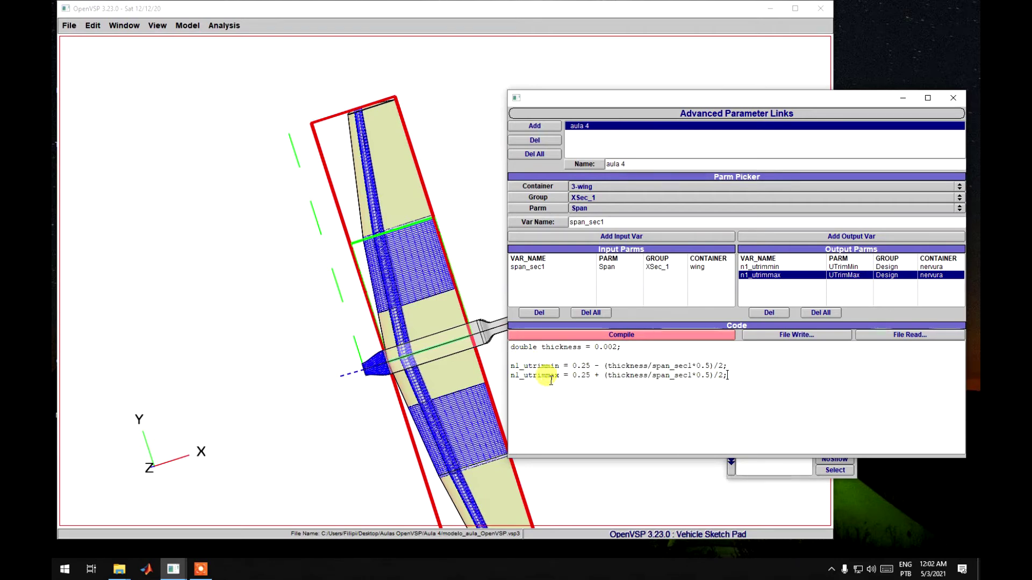
Compile the aula 4 link code to apply the computed U trim limits to the nervura rib.
{"action": "left_click", "coordinate": [634, 334]}
{"action": "left_click", "coordinate": [473, 418]}
{"action": "scroll", "coordinate": [472, 418], "scroll_direction": "up", "scroll_amount": 5}
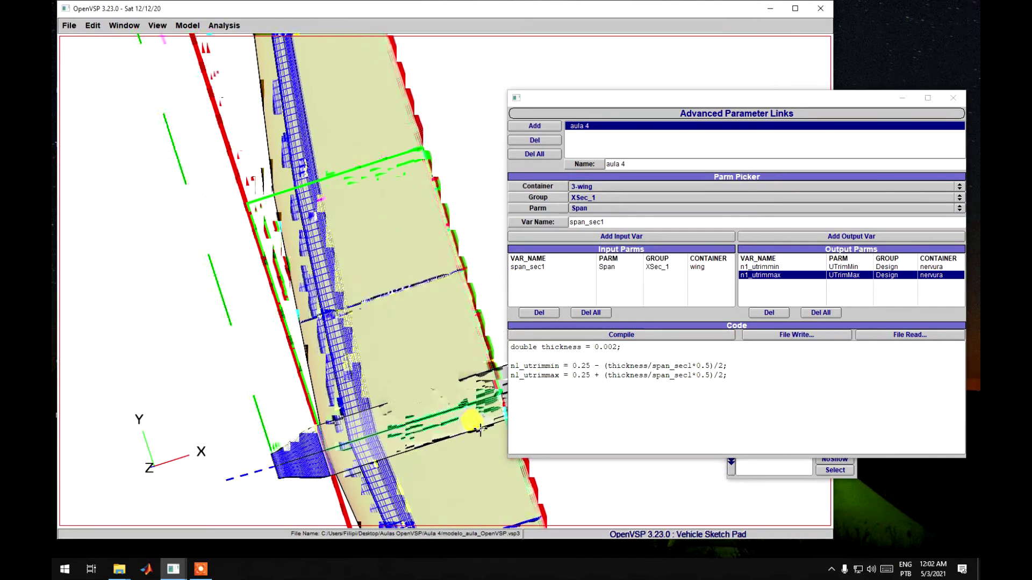
{"action": "left_click_drag", "start_coordinate": [412, 439], "coordinate": [400, 396]}
Examine the thin nervura rib inside the wing at several zoom levels and compare it with the link code.
{"action": "left_click", "coordinate": [768, 384]}
{"action": "left_click_drag", "start_coordinate": [569, 353], "coordinate": [437, 323]}
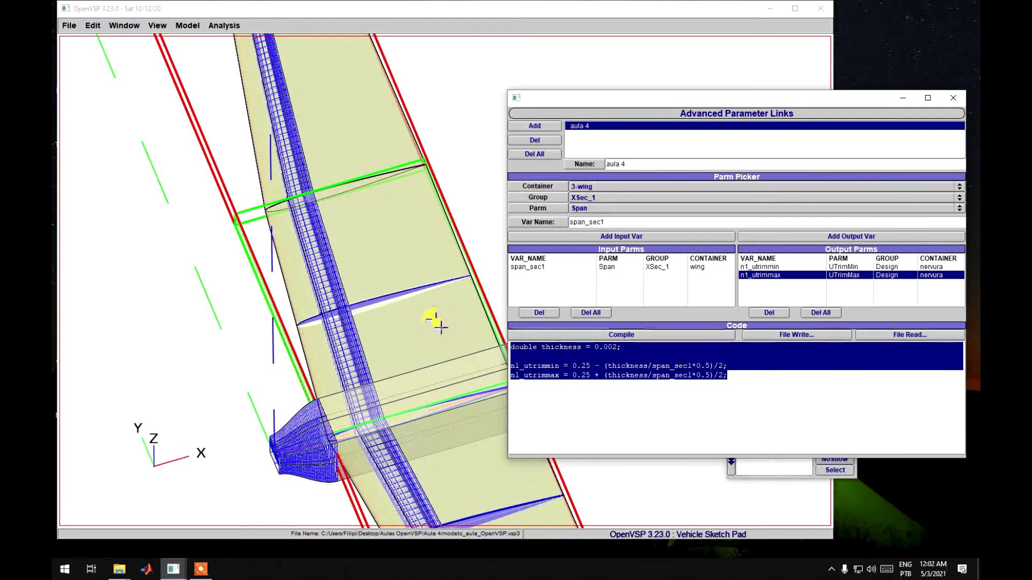
{"action": "left_click", "coordinate": [723, 377]}
{"action": "scroll", "coordinate": [419, 354], "scroll_direction": "down", "scroll_amount": 5}
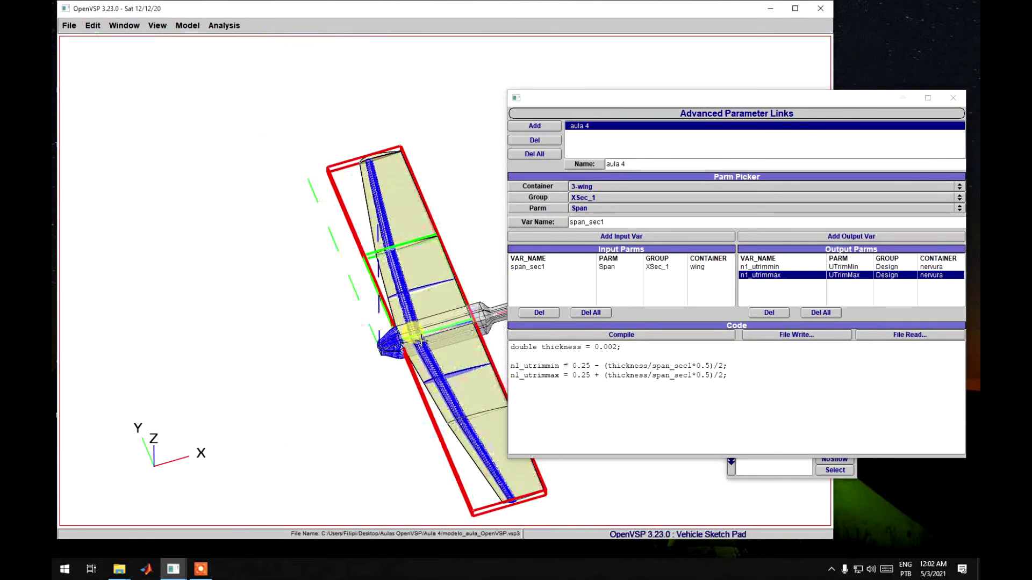
{"action": "scroll", "coordinate": [415, 348], "scroll_direction": "up", "scroll_amount": 10}
{"action": "scroll", "coordinate": [412, 366], "scroll_direction": "down", "scroll_amount": 5}
{"action": "left_click", "coordinate": [408, 356]}
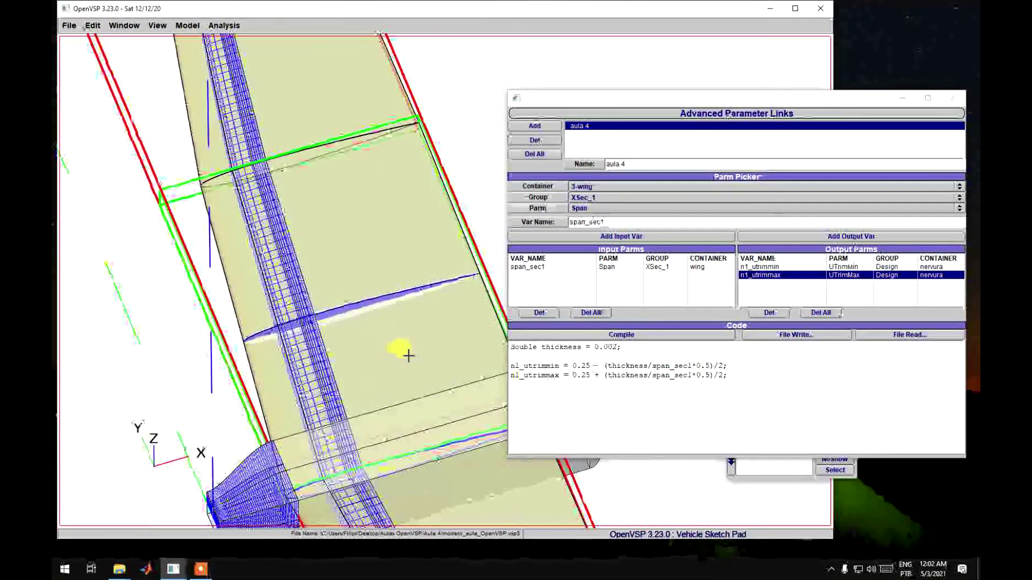
{"action": "scroll", "coordinate": [403, 353], "scroll_direction": "down", "scroll_amount": 2}
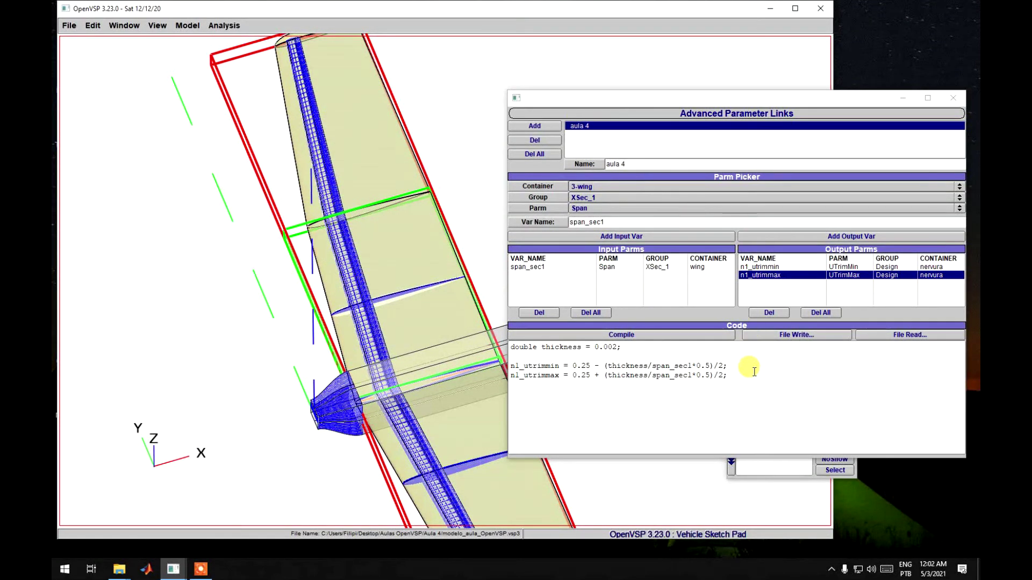
{"action": "left_click_drag", "start_coordinate": [751, 373], "coordinate": [419, 318]}
Close the Advanced Parameter Links window and set nervura's density to 240.
{"action": "left_click", "coordinate": [945, 100]}
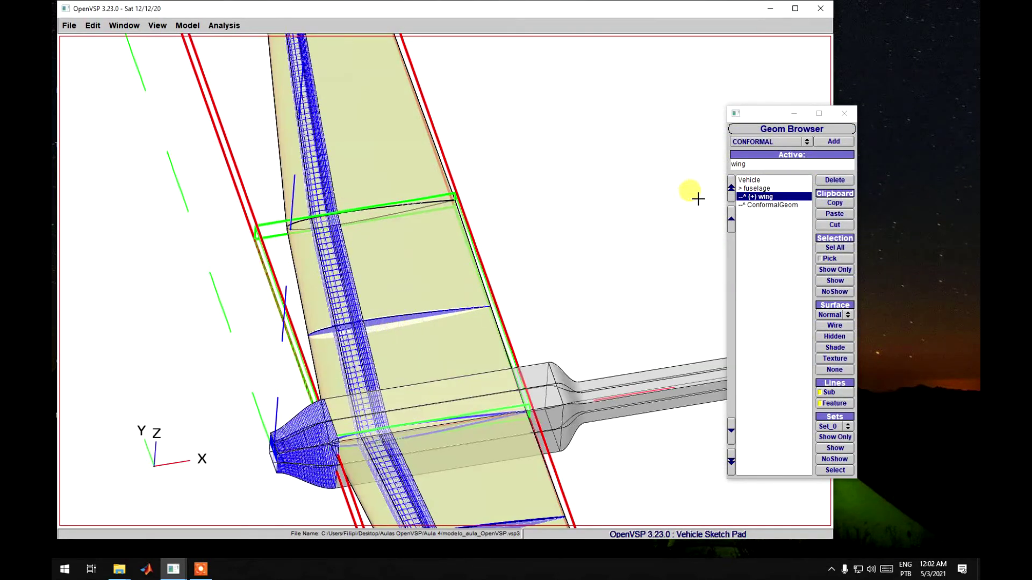
{"action": "double_click", "coordinate": [744, 196]}
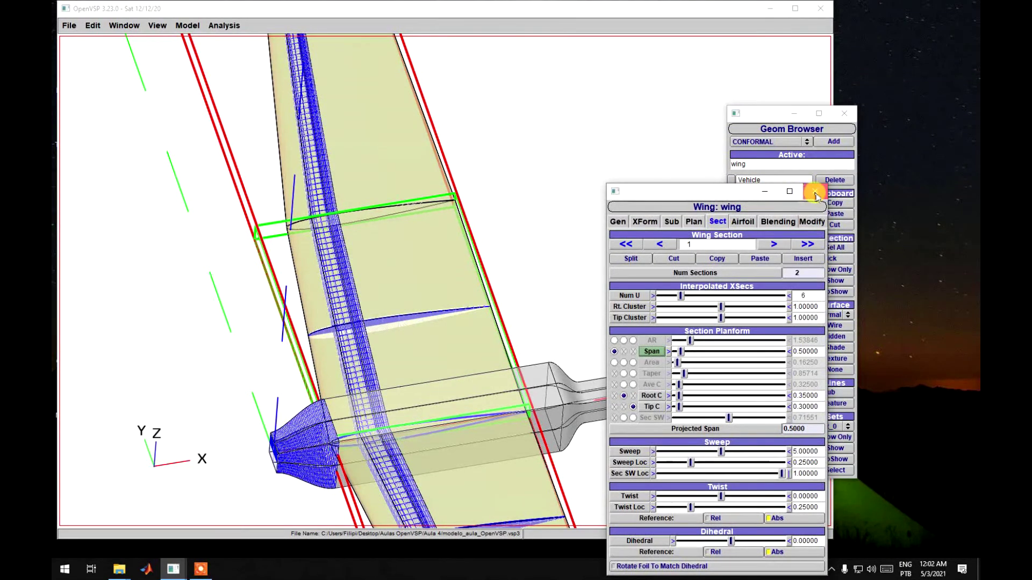
{"action": "left_click", "coordinate": [816, 192]}
{"action": "double_click", "coordinate": [761, 215]}
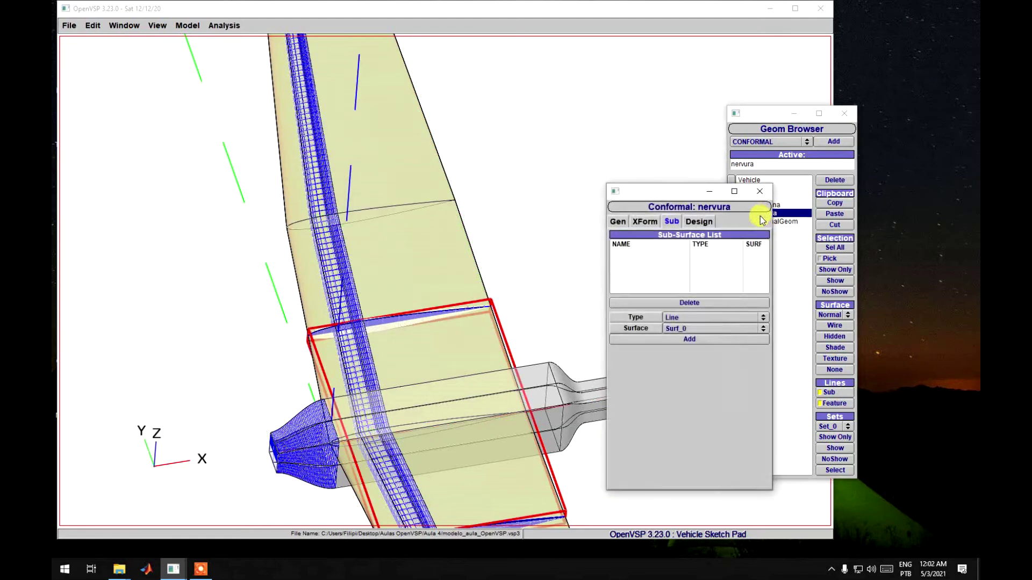
{"action": "left_click", "coordinate": [618, 221]}
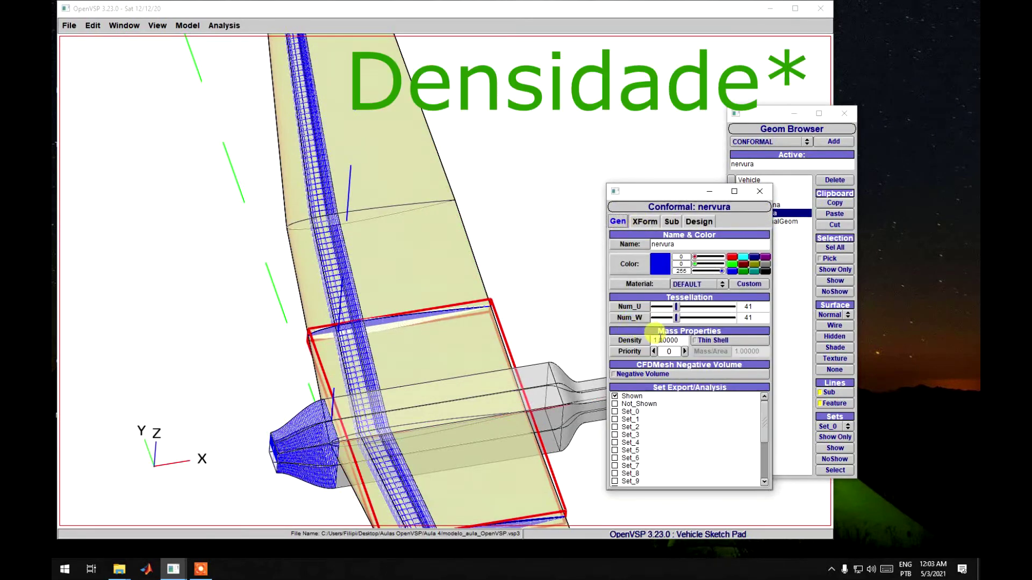
{"action": "left_click_drag", "start_coordinate": [678, 339], "coordinate": [647, 341]}
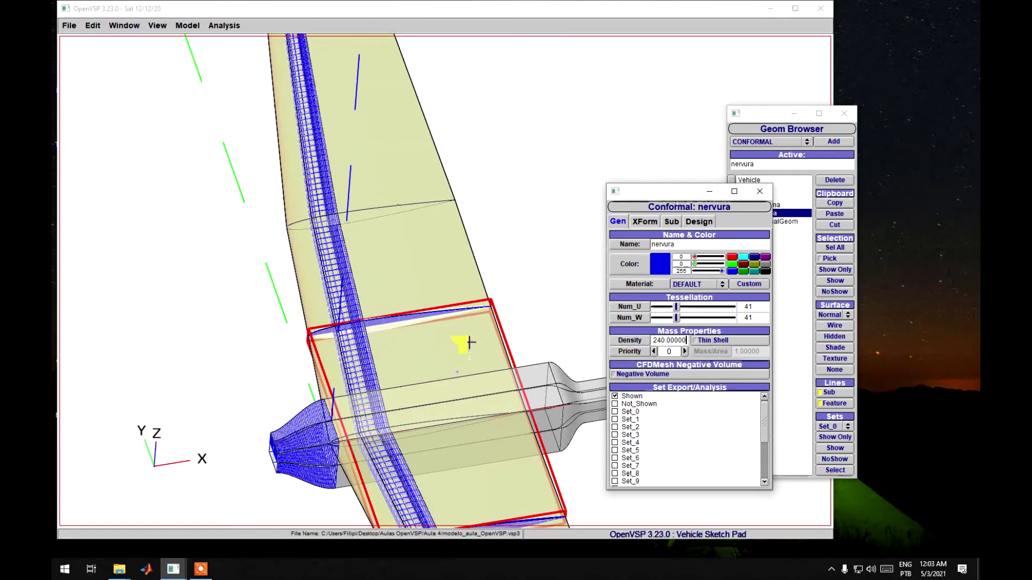
Examine nervura on the wing and its density value, and close its settings to see the ribs.
{"action": "scroll", "coordinate": [468, 339], "scroll_direction": "down", "scroll_amount": 5}
{"action": "scroll", "coordinate": [454, 333], "scroll_direction": "up", "scroll_amount": 3}
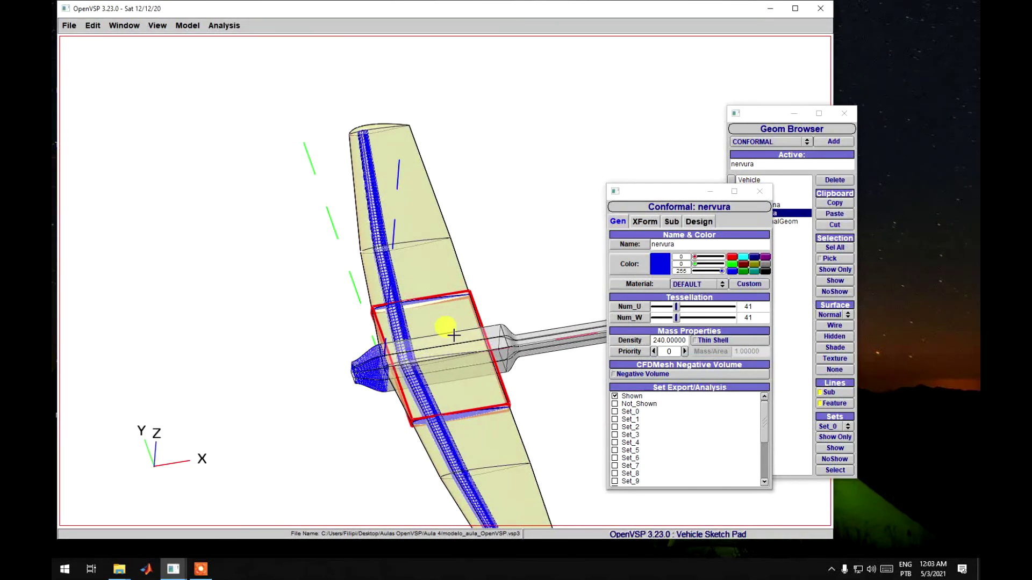
{"action": "scroll", "coordinate": [441, 389], "scroll_direction": "up", "scroll_amount": 3}
{"action": "scroll", "coordinate": [443, 389], "scroll_direction": "down", "scroll_amount": 3}
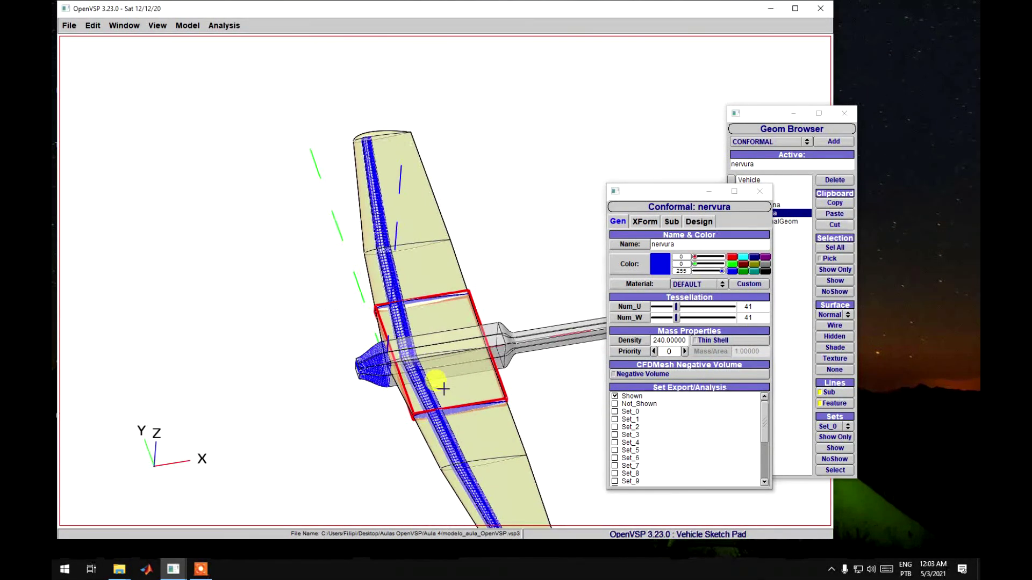
{"action": "scroll", "coordinate": [445, 392], "scroll_direction": "up", "scroll_amount": 6}
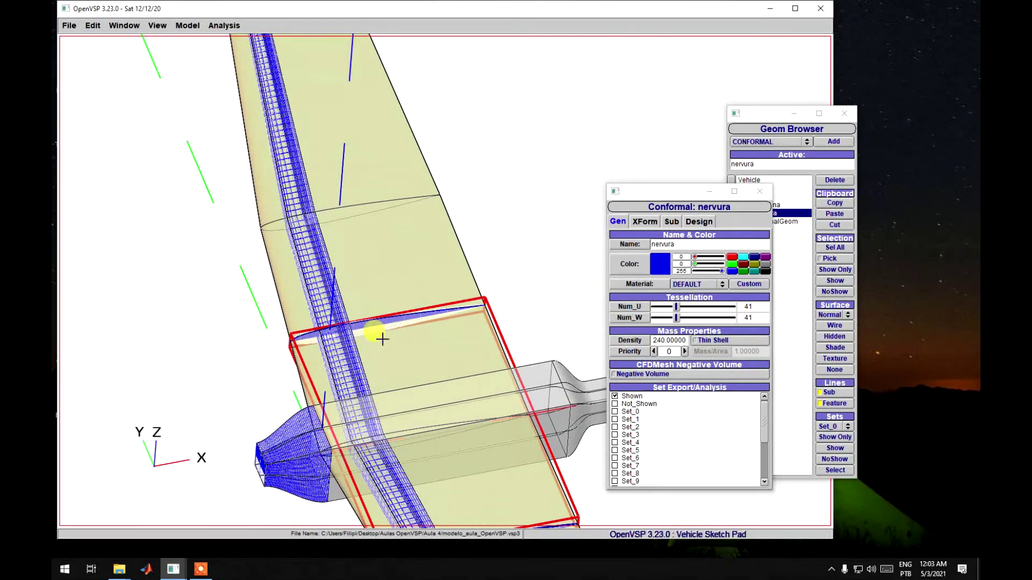
{"action": "left_click_drag", "start_coordinate": [684, 341], "coordinate": [624, 341]}
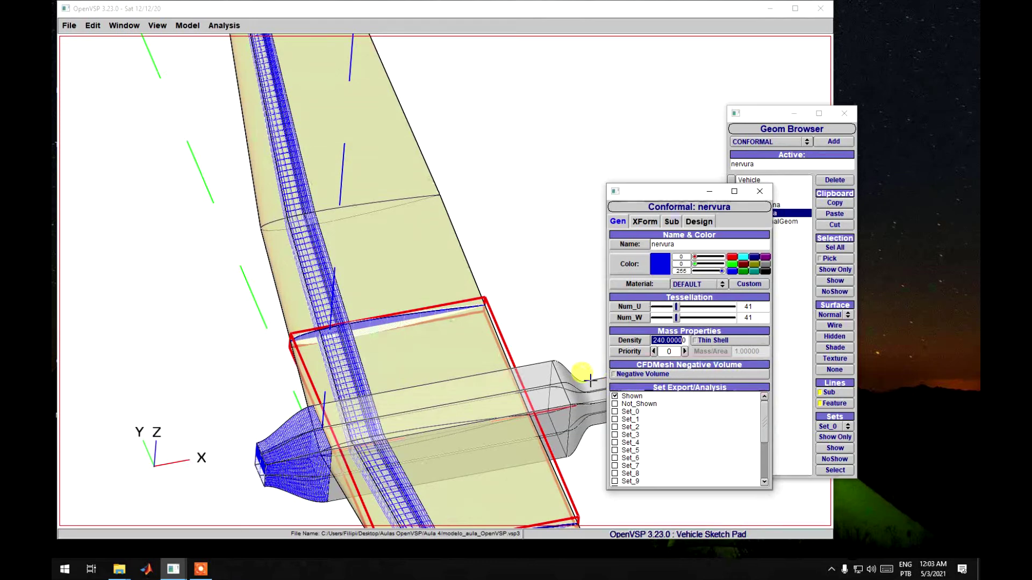
{"action": "left_click", "coordinate": [759, 191]}
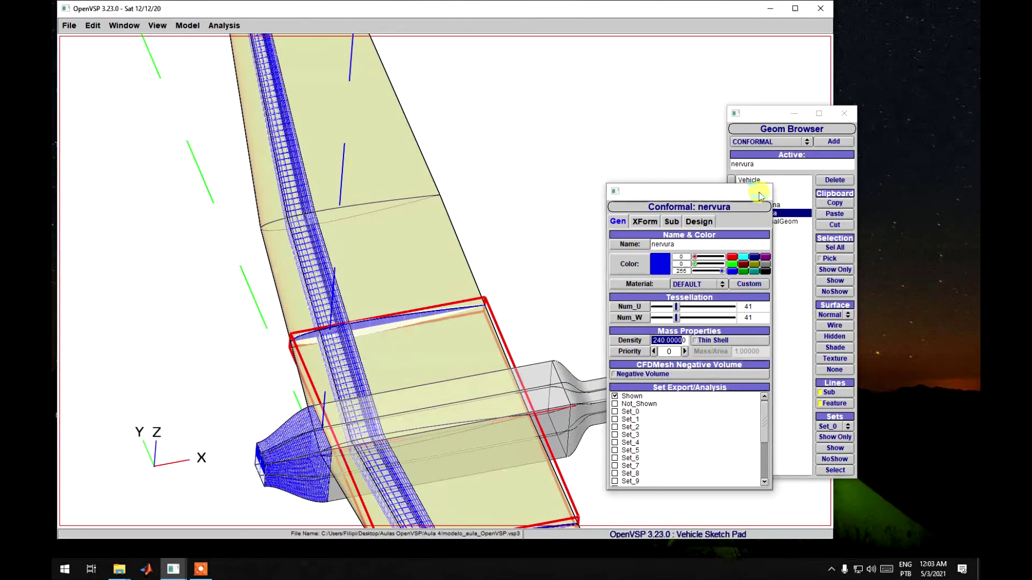
{"action": "scroll", "coordinate": [553, 333], "scroll_direction": "down", "scroll_amount": 3}
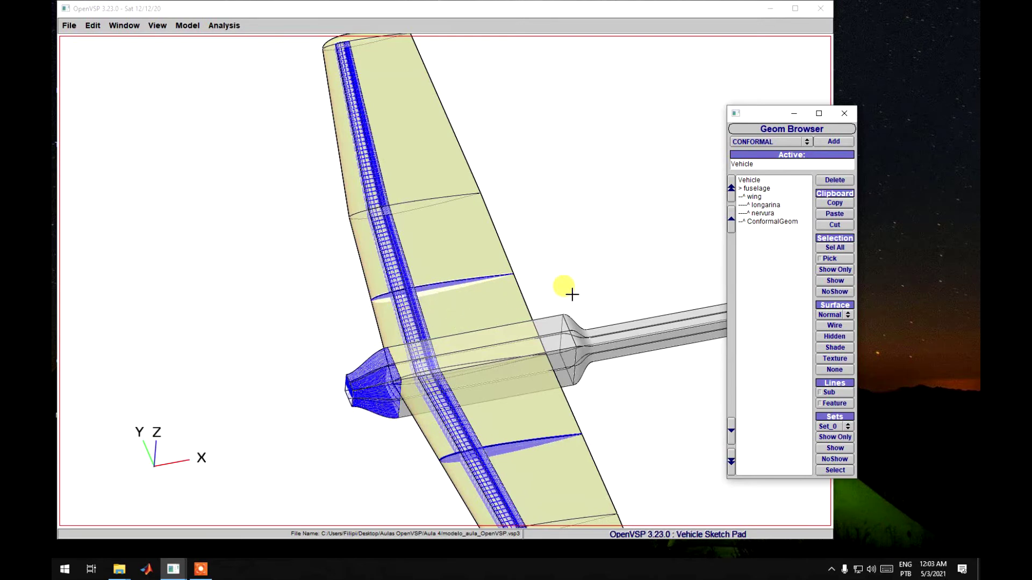
Reopen nervura's settings, enter a density of 240 again and view the rib up close.
{"action": "left_click", "coordinate": [760, 214]}
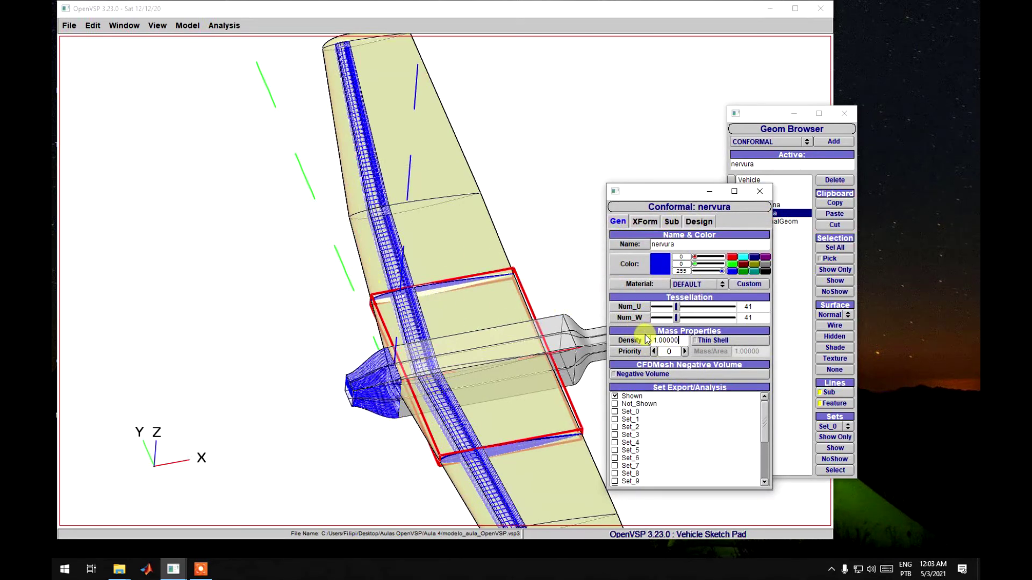
{"action": "left_click_drag", "start_coordinate": [680, 340], "coordinate": [633, 336]}
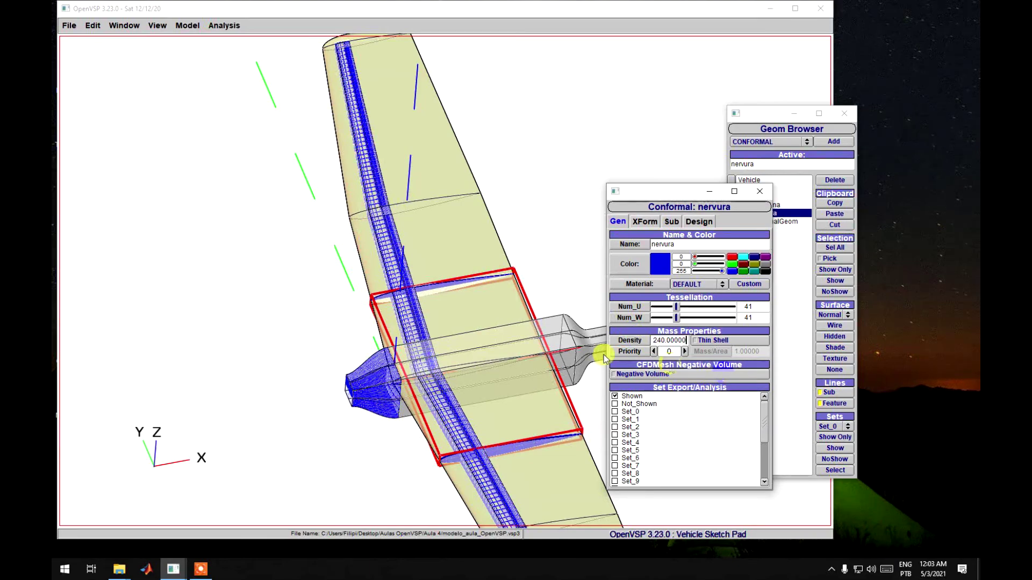
{"action": "right_click_drag", "start_coordinate": [469, 339], "coordinate": [468, 357]}
{"action": "scroll", "coordinate": [468, 358], "scroll_direction": "up", "scroll_amount": 2}
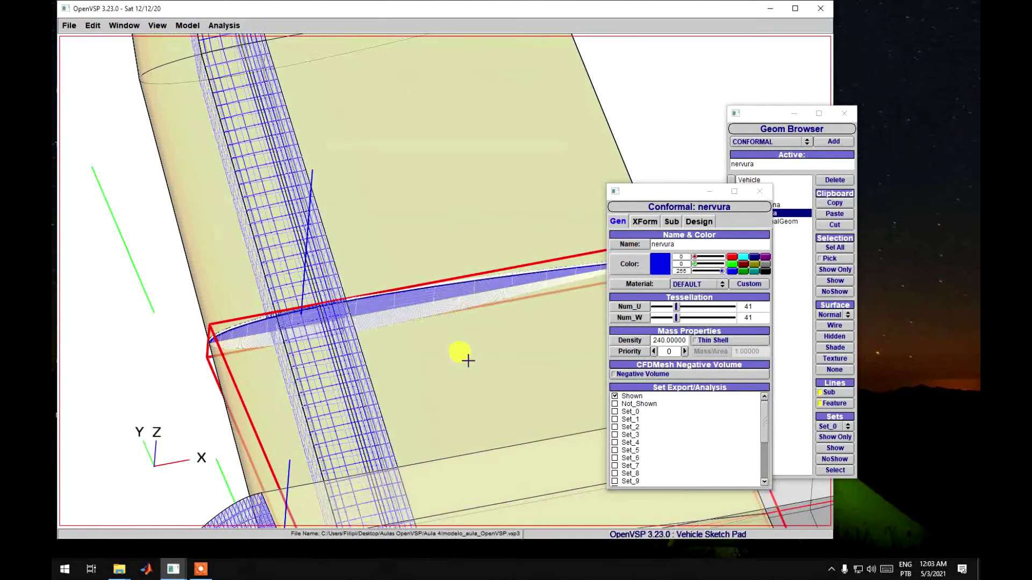
{"action": "scroll", "coordinate": [464, 357], "scroll_direction": "down", "scroll_amount": 6}
{"action": "right_click_drag", "start_coordinate": [447, 356], "coordinate": [398, 356]}
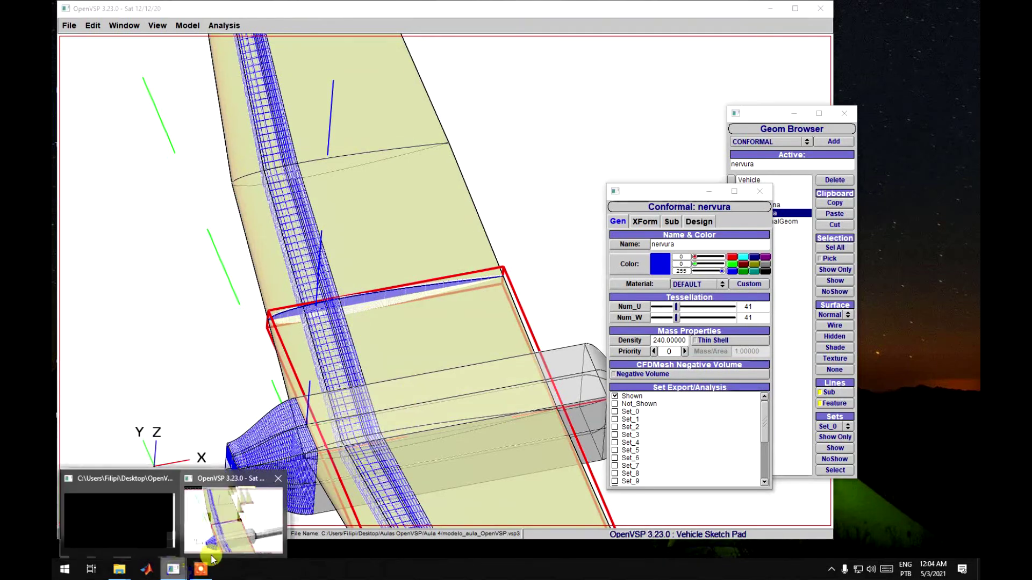
Reopen the Advanced Parameter Links window to check the thickness code, and close it again.
{"action": "left_click", "coordinate": [188, 26]}
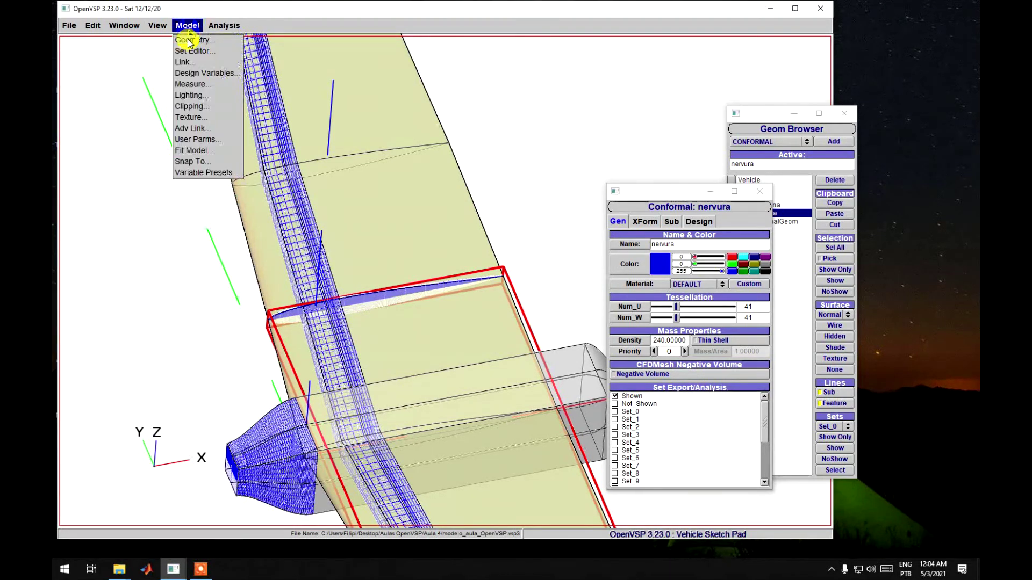
{"action": "left_click", "coordinate": [205, 127]}
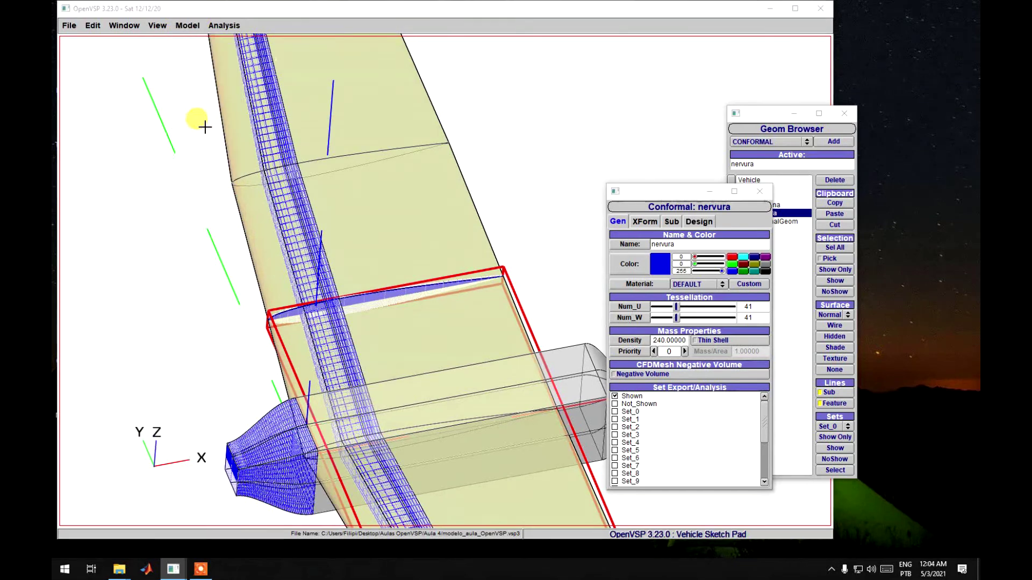
{"action": "left_click", "coordinate": [729, 365]}
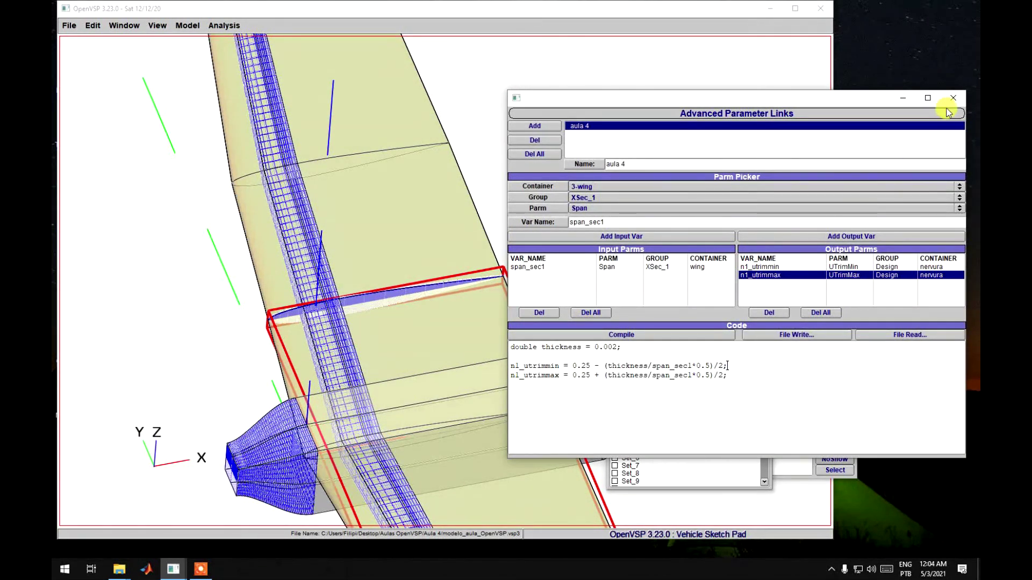
{"action": "left_click", "coordinate": [953, 98]}
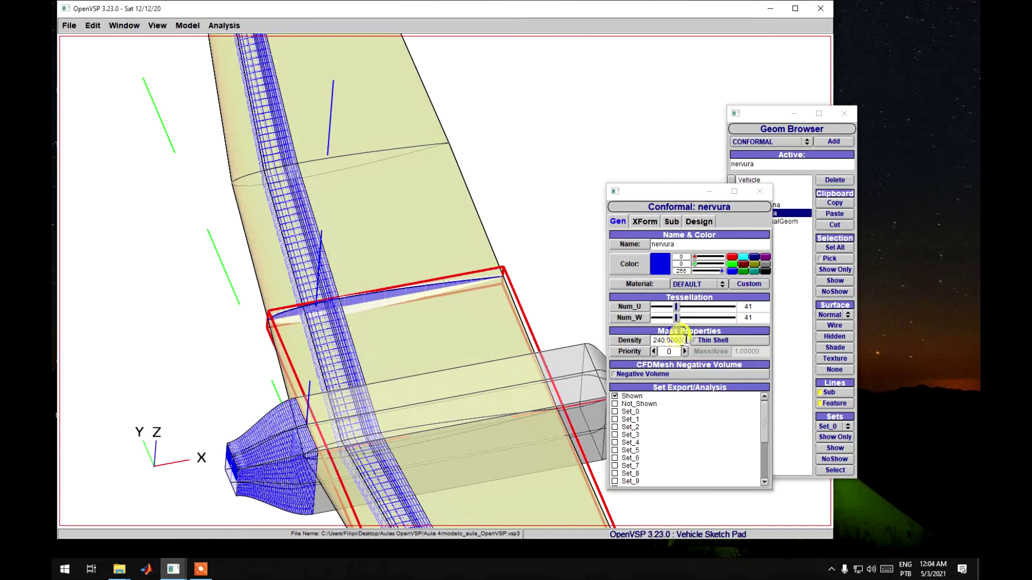
Set nervura's density to 0, enable Thin Shell and enter 240*0.001 as its Mass/Area.
{"action": "left_click_drag", "start_coordinate": [686, 340], "coordinate": [601, 343]}
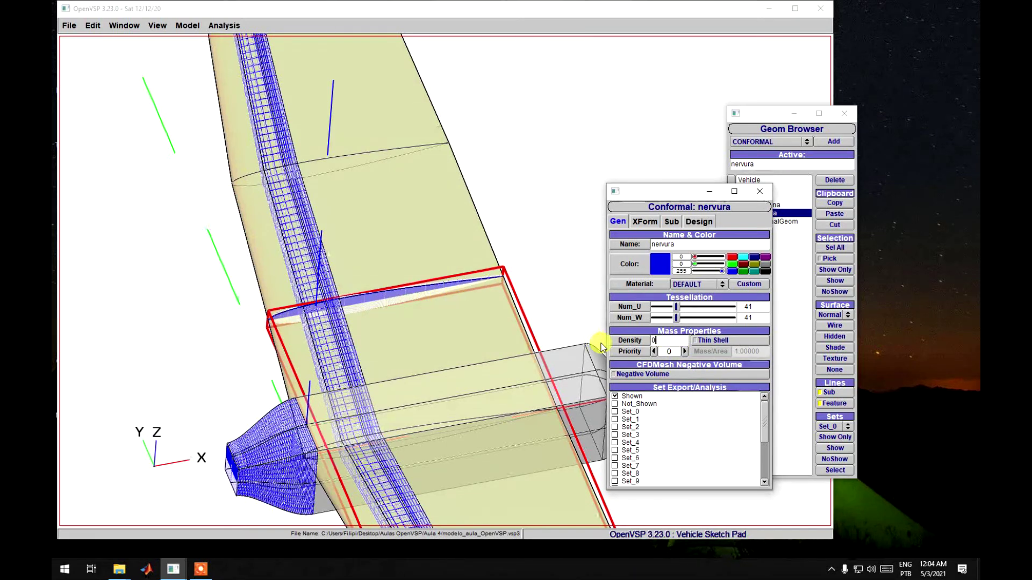
{"action": "left_click", "coordinate": [695, 341]}
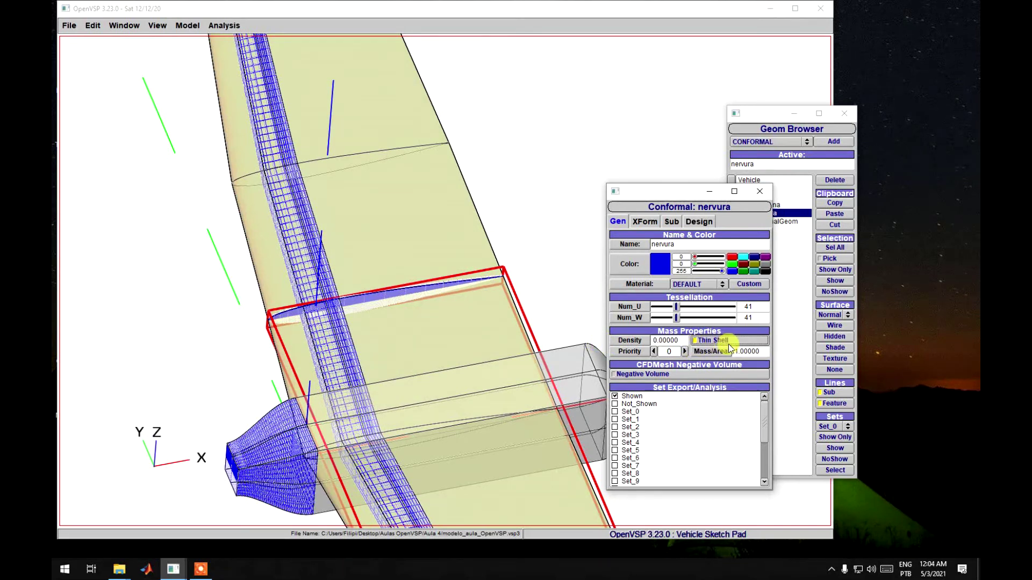
{"action": "left_click_drag", "start_coordinate": [766, 352], "coordinate": [711, 353]}
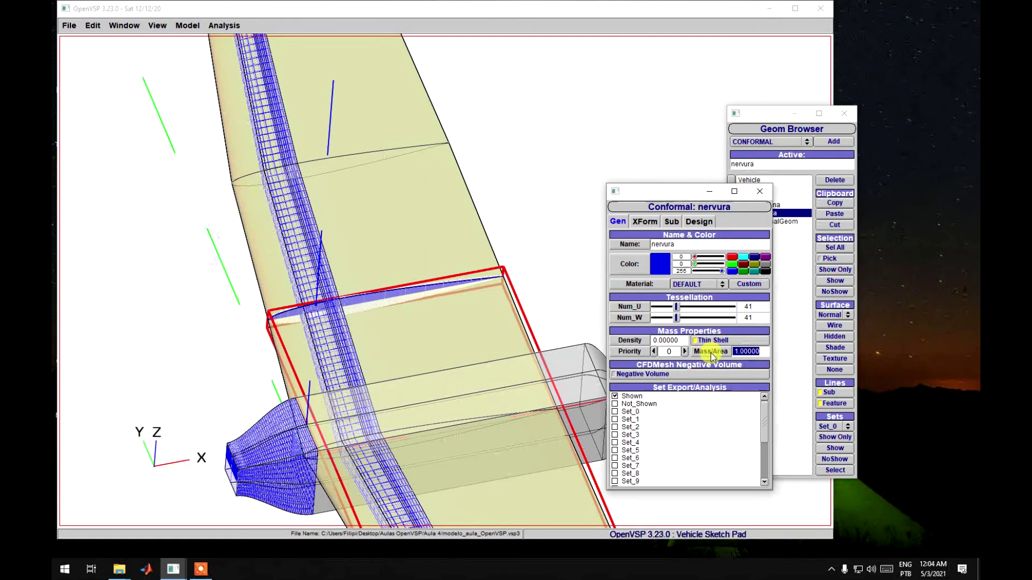
{"action": "type", "text": "240*0.001"}
{"action": "key", "text": "Return"}
Inspect the nervura rib's surfaces up close where it crosses the longarina spar.
{"action": "left_click", "coordinate": [359, 371]}
{"action": "scroll", "coordinate": [360, 373], "scroll_direction": "up", "scroll_amount": 5}
{"action": "scroll", "coordinate": [523, 357], "scroll_direction": "down", "scroll_amount": 6}
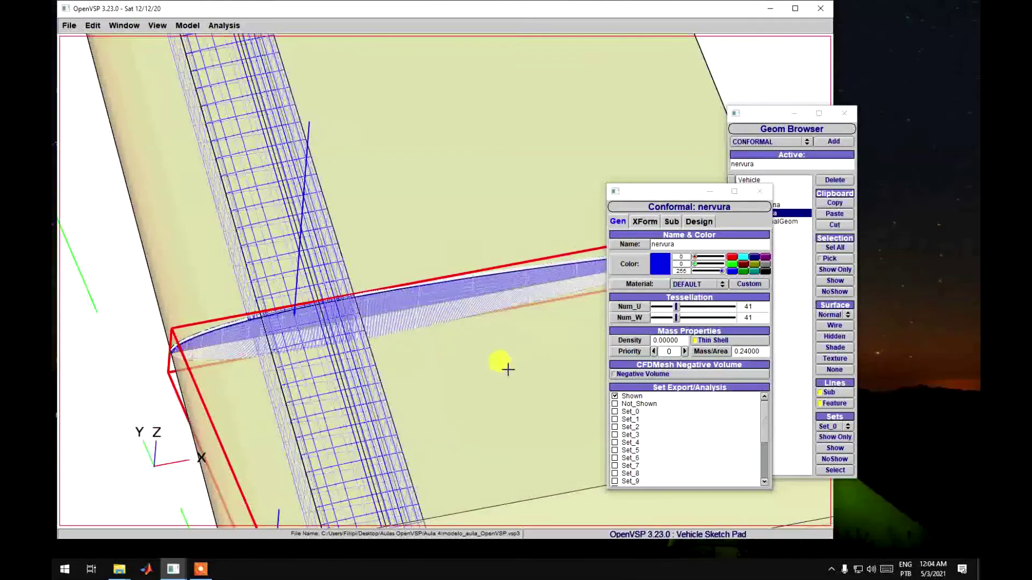
{"action": "scroll", "coordinate": [516, 357], "scroll_direction": "up", "scroll_amount": 5}
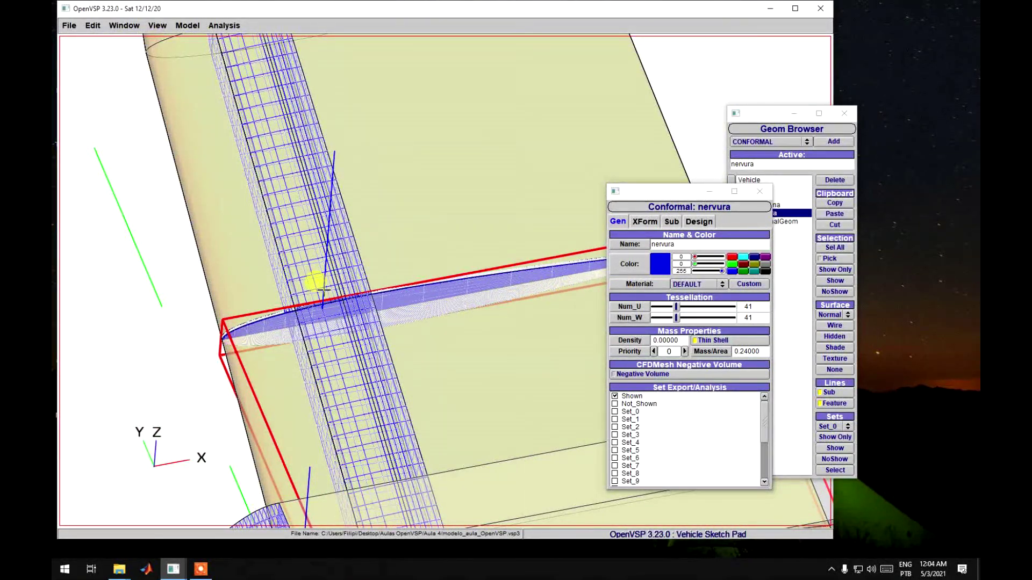
{"action": "scroll", "coordinate": [486, 379], "scroll_direction": "down", "scroll_amount": 2}
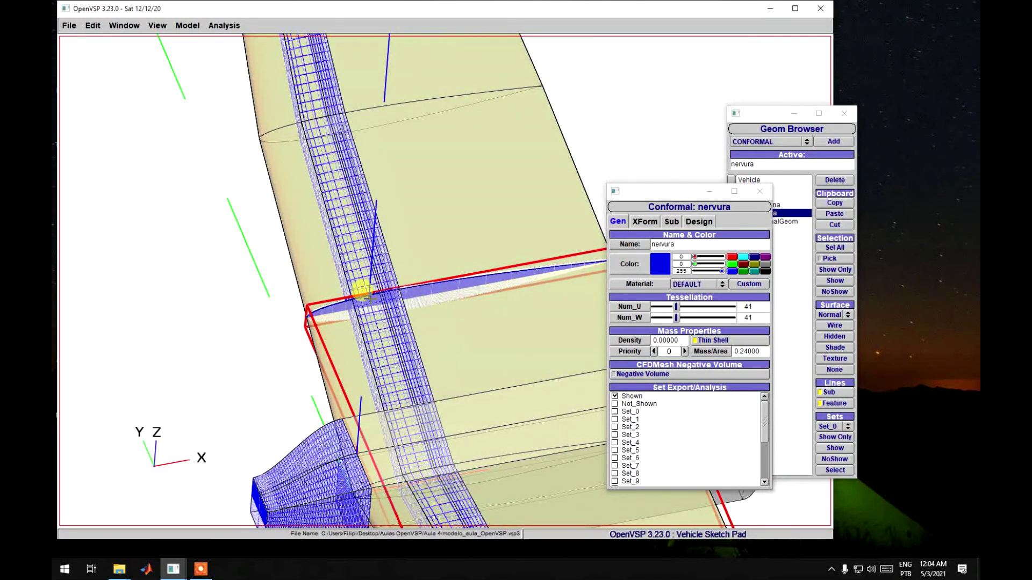
Examine the nervura rib's thickness inside the wing from several angles, both close up and from farther away.
{"action": "left_click_drag", "start_coordinate": [525, 298], "coordinate": [478, 434]}
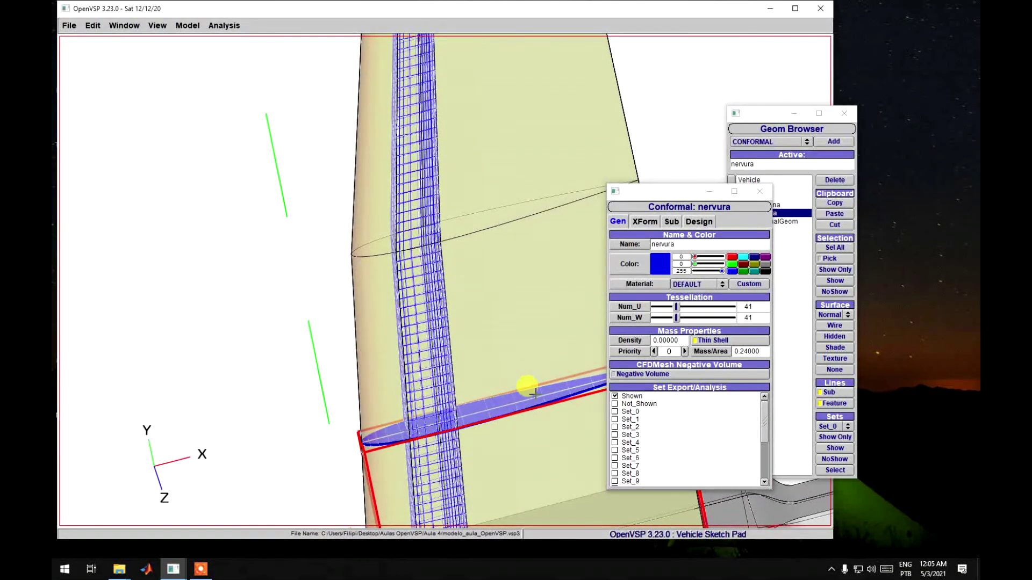
{"action": "left_click_drag", "start_coordinate": [535, 394], "coordinate": [459, 260]}
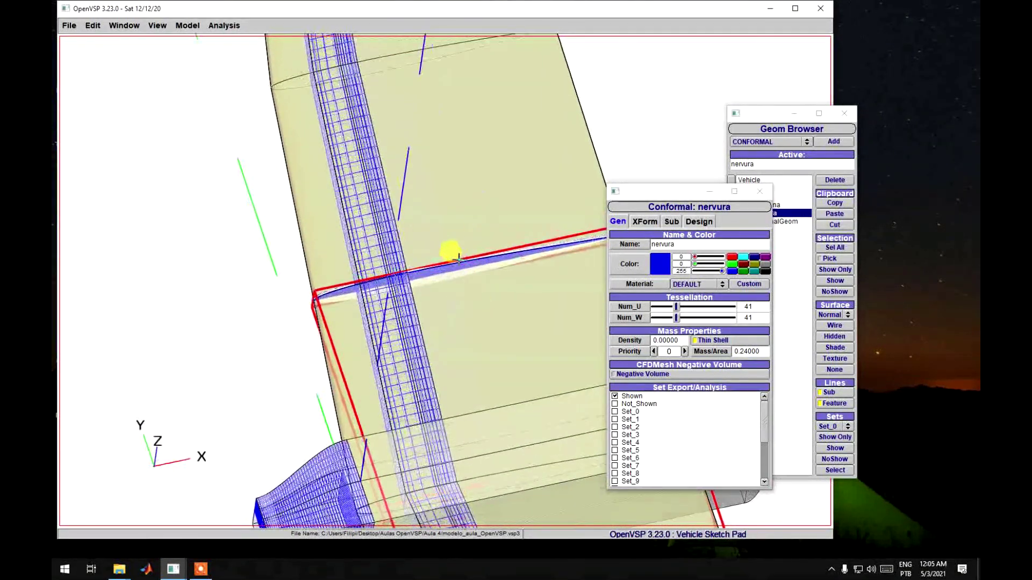
{"action": "scroll", "coordinate": [487, 347], "scroll_direction": "up", "scroll_amount": 3}
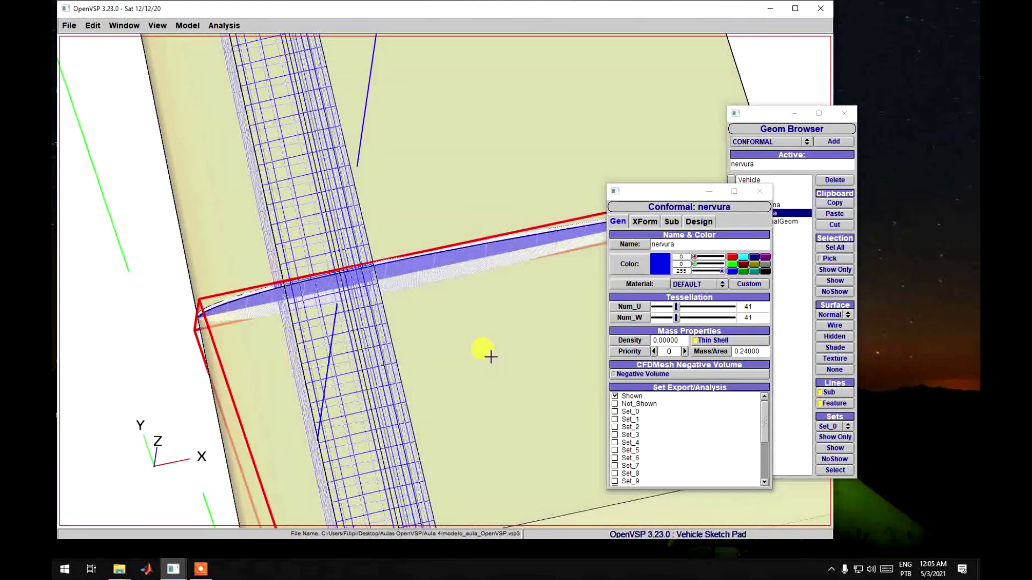
{"action": "scroll", "coordinate": [490, 356], "scroll_direction": "up", "scroll_amount": 6}
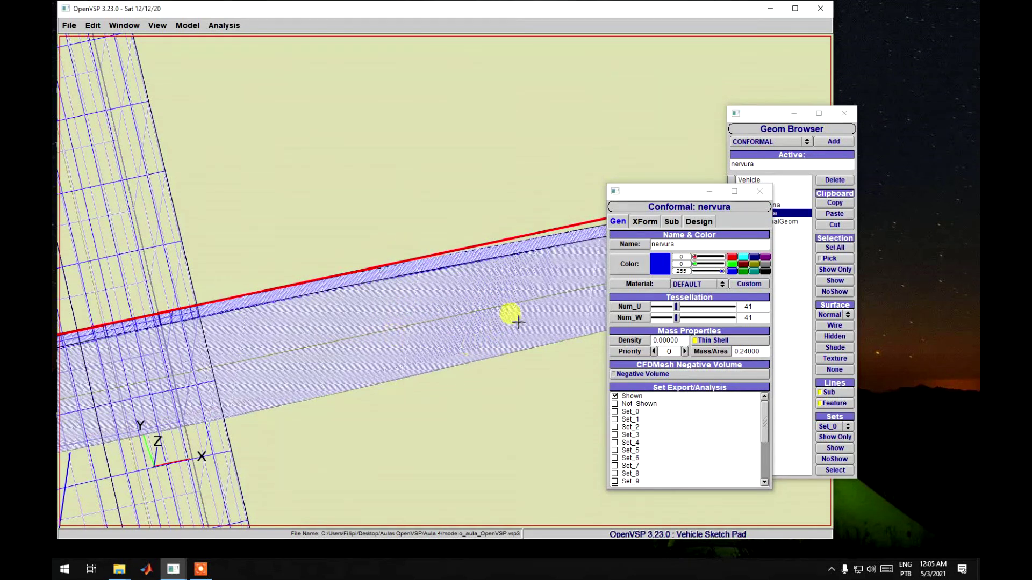
{"action": "right_click_drag", "start_coordinate": [495, 401], "coordinate": [488, 374]}
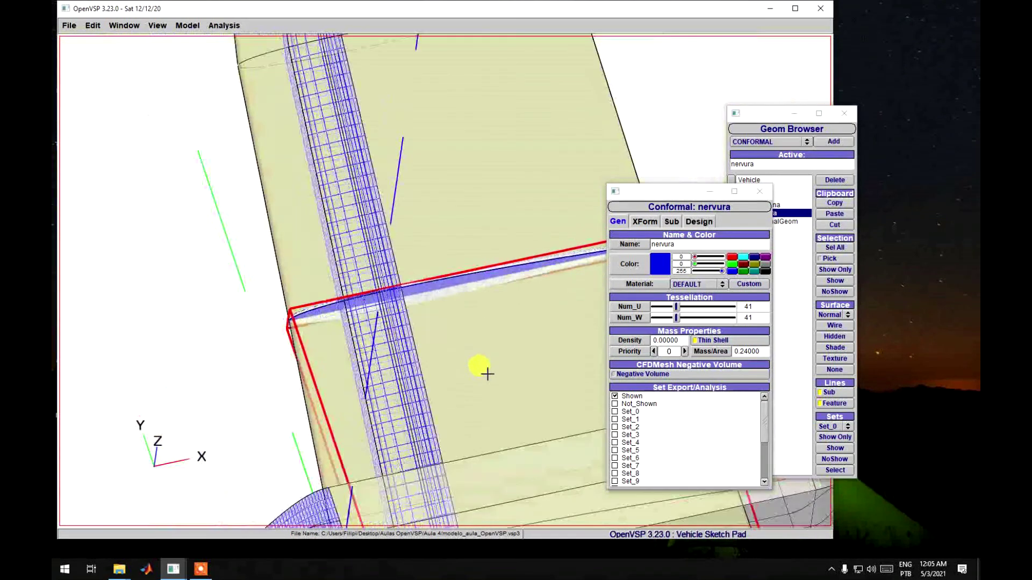
{"action": "left_click_drag", "start_coordinate": [487, 374], "coordinate": [369, 397]}
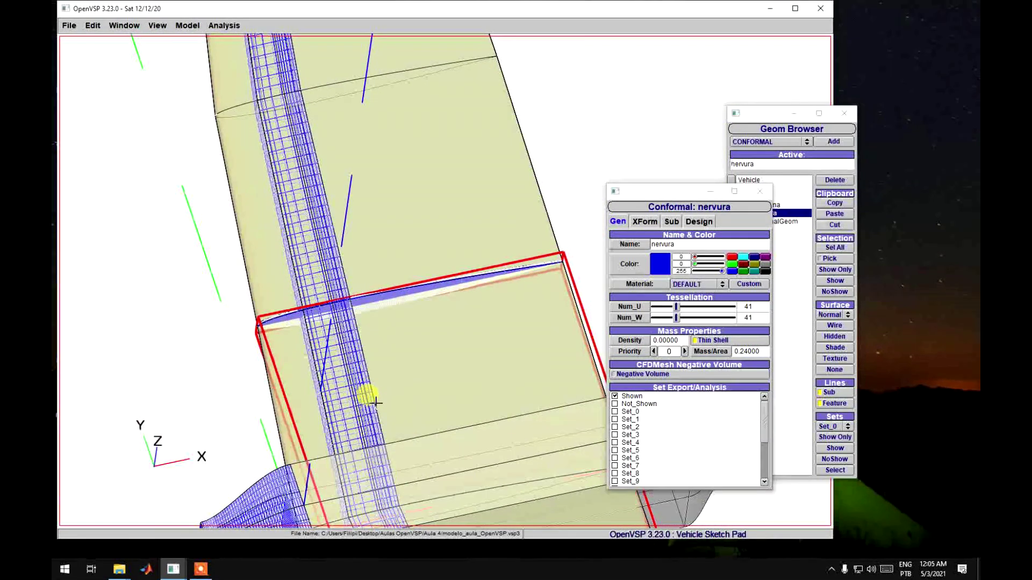
{"action": "left_click_drag", "start_coordinate": [502, 421], "coordinate": [298, 109]}
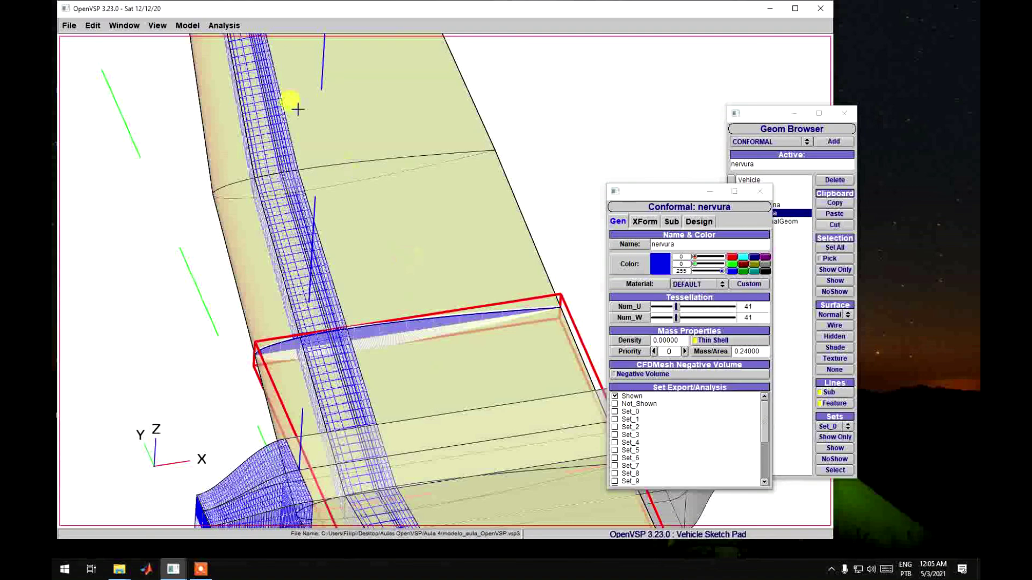
Review the aula 4 link's thickness and U trim code in Advanced Parameter Links, and close the link and nervura windows.
{"action": "left_click", "coordinate": [187, 26]}
{"action": "left_click", "coordinate": [204, 127]}
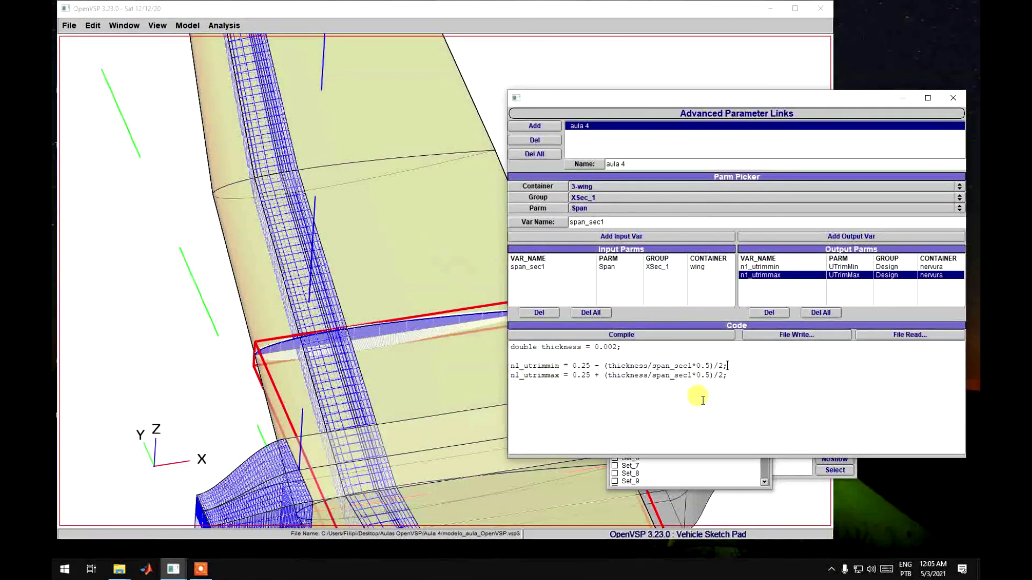
{"action": "left_click_drag", "start_coordinate": [764, 392], "coordinate": [396, 306]}
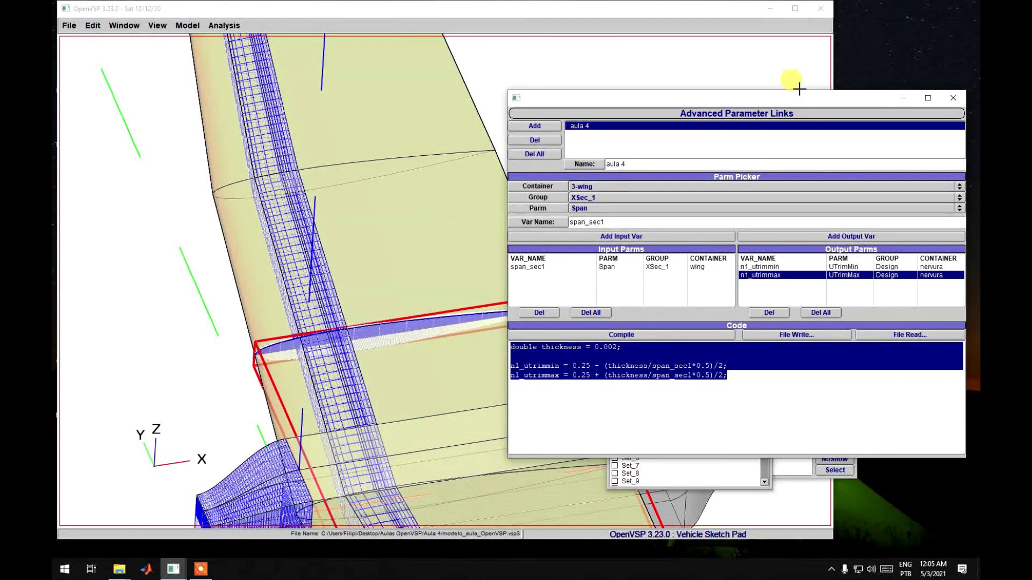
{"action": "left_click_drag", "start_coordinate": [800, 96], "coordinate": [507, 138]}
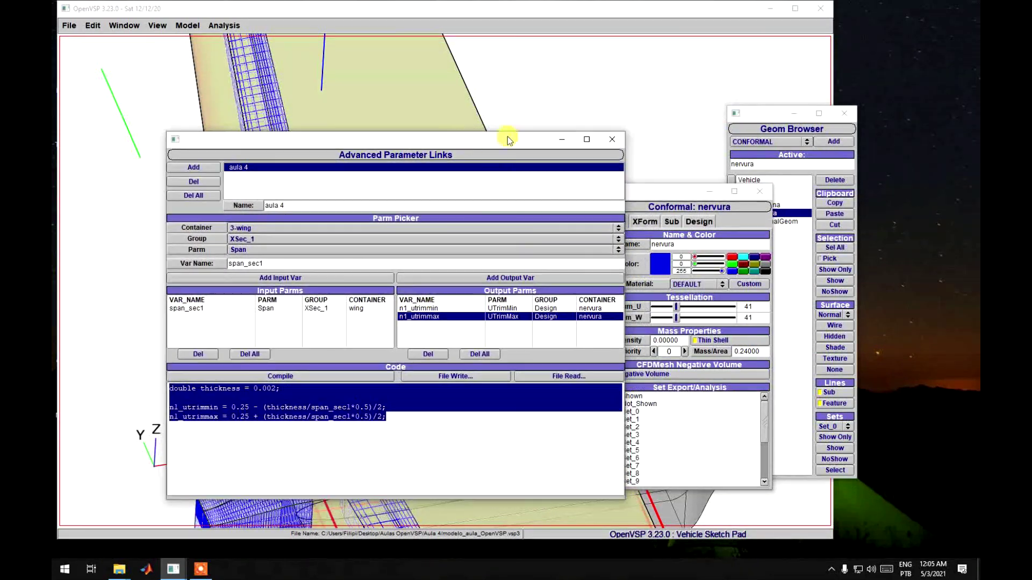
{"action": "left_click", "coordinate": [612, 141]}
{"action": "left_click", "coordinate": [508, 376]}
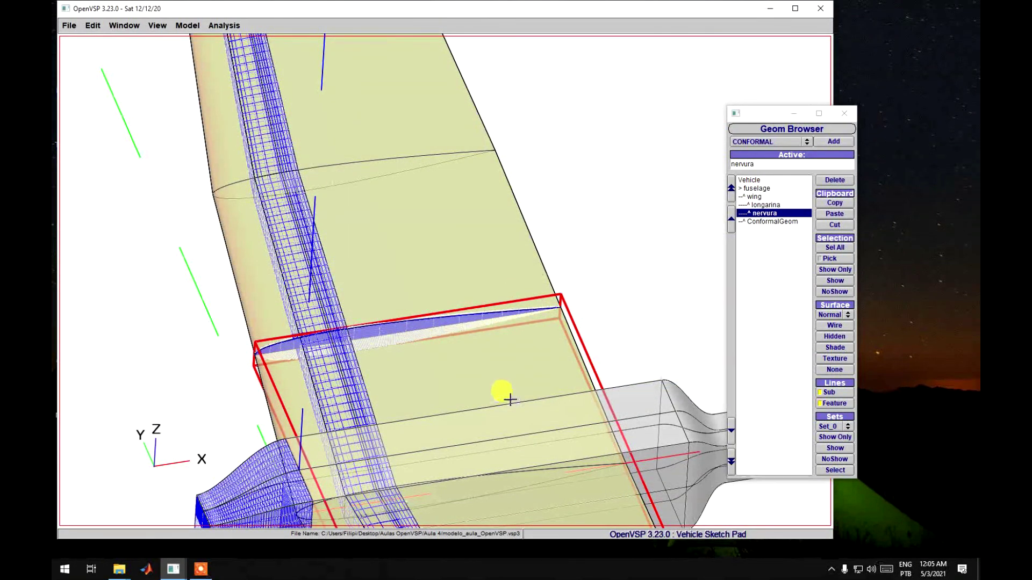
View the whole wing with its fuselage and check the geometry types available for adding, without choosing another one.
{"action": "mouse_move", "coordinate": [510, 401]}
{"action": "middle_mouse_down"}
{"action": "mouse_move", "coordinate": [511, 369]}
{"action": "mouse_move", "coordinate": [518, 392]}
{"action": "mouse_move", "coordinate": [530, 373]}
{"action": "mouse_move", "coordinate": [533, 419]}
{"action": "mouse_move", "coordinate": [524, 409]}
{"action": "middle_mouse_up"}
{"action": "left_click_drag", "start_coordinate": [524, 408], "coordinate": [553, 364]}
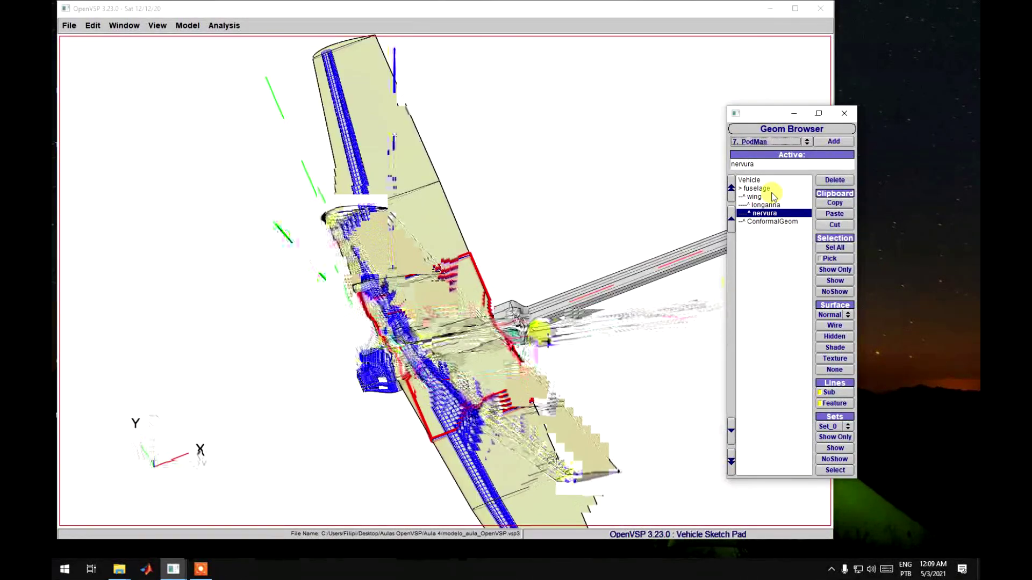
{"action": "left_click", "coordinate": [780, 144]}
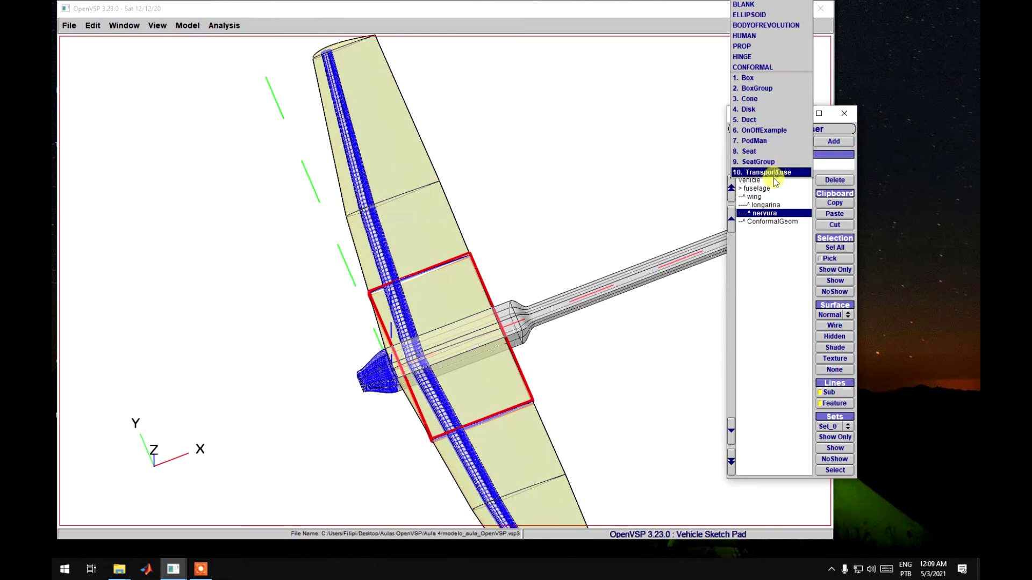
{"action": "left_click", "coordinate": [598, 394]}
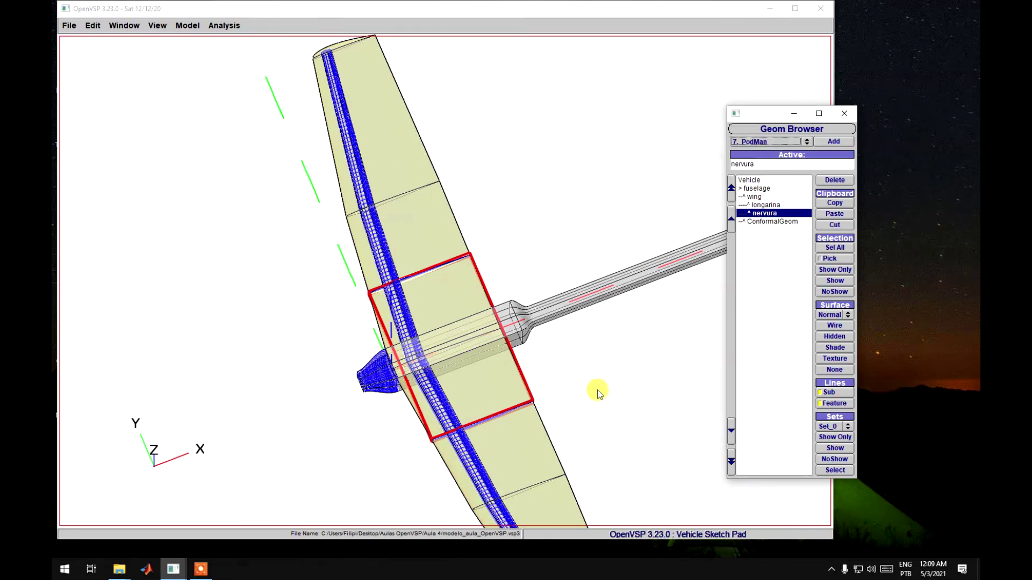